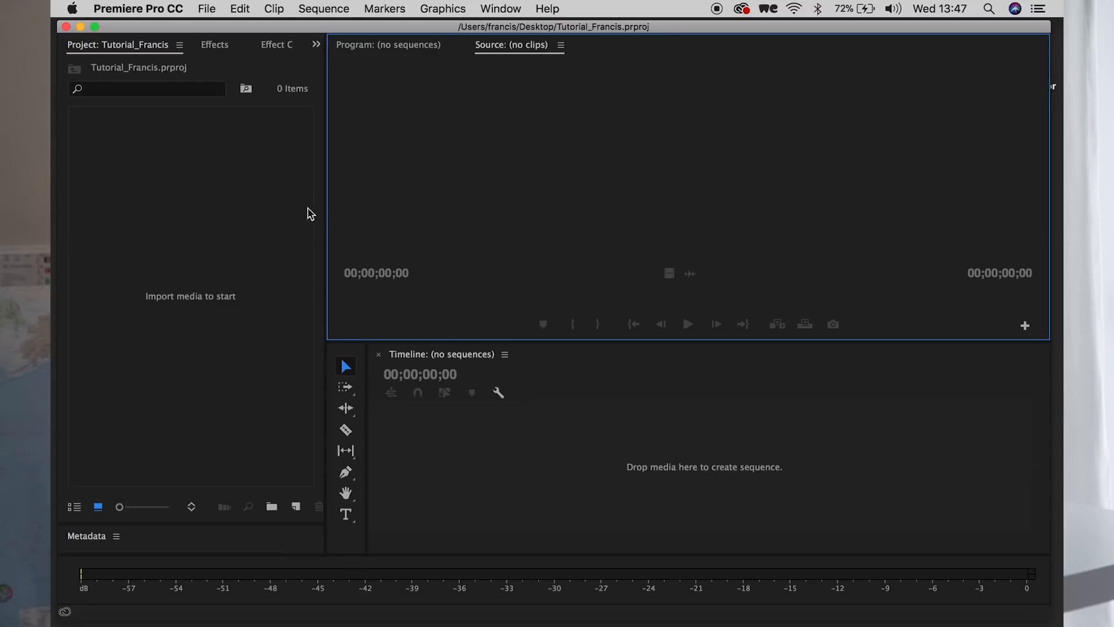
{"action": "left_click", "coordinate": [221, 46]}
{"action": "left_click_drag", "start_coordinate": [189, 44], "coordinate": [105, 52]}
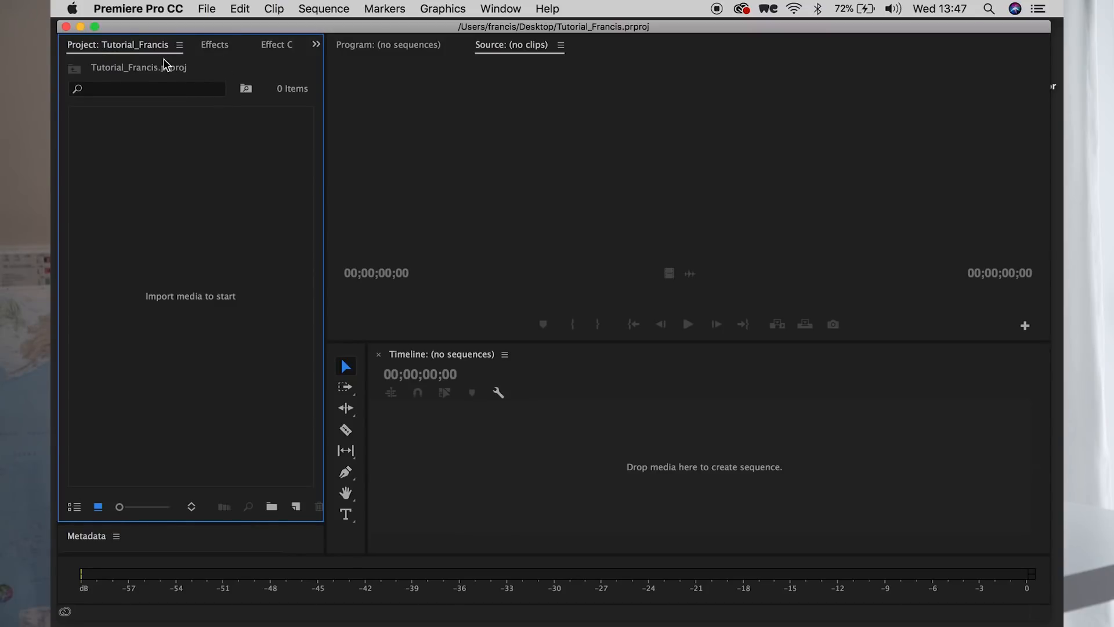
{"action": "left_click", "coordinate": [213, 50]}
{"action": "left_click", "coordinate": [269, 49]}
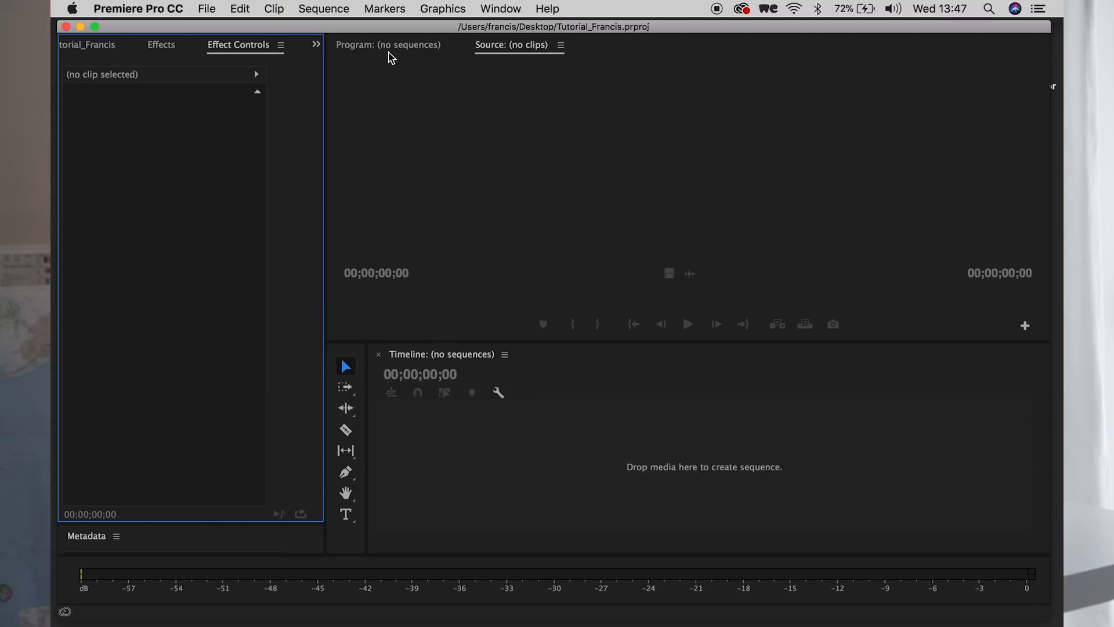
{"action": "left_click", "coordinate": [386, 48]}
{"action": "left_click", "coordinate": [496, 47]}
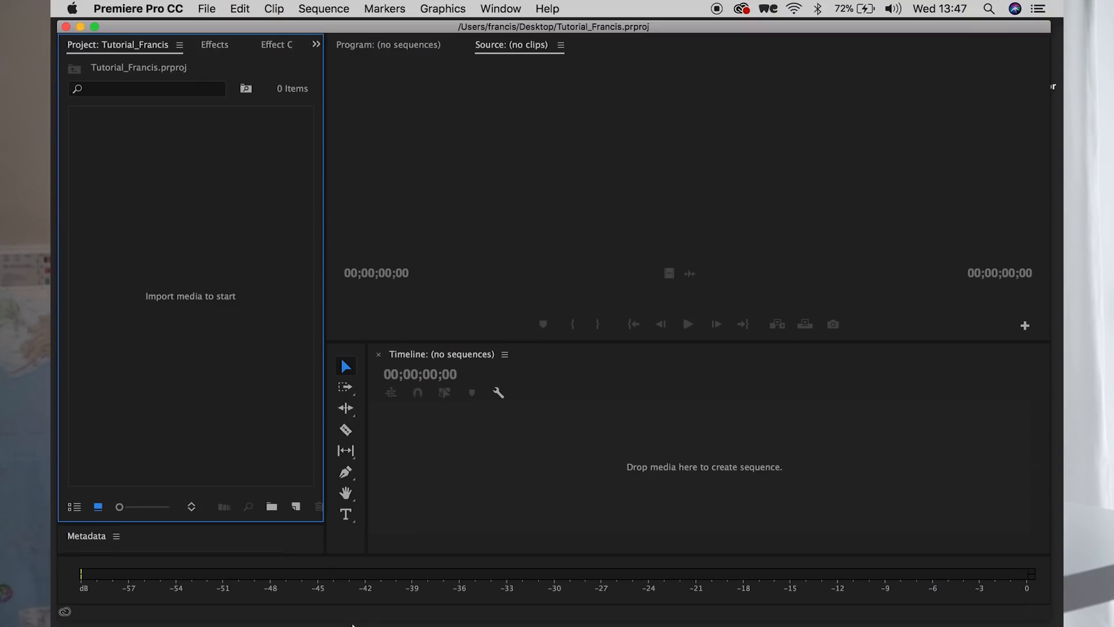
Import all six MP4 clips from the Raw Footage folder inside PREMIERE PRO BASICS on the Desktop into the project, leaving them deselected
{"action": "mouse_move", "coordinate": [377, 619]}
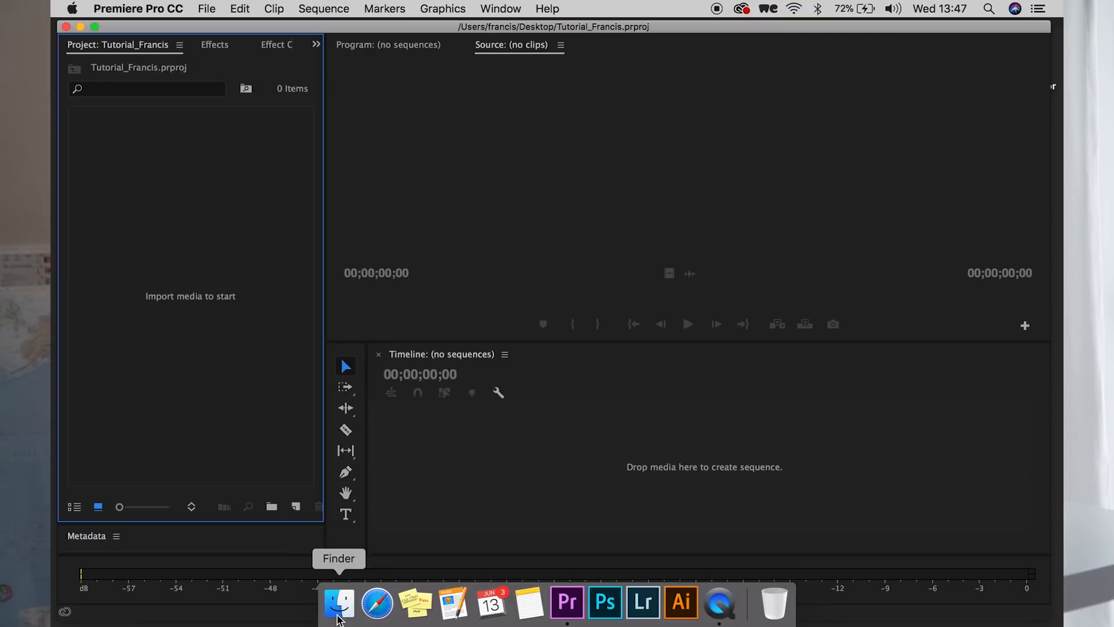
{"action": "left_click", "coordinate": [337, 618]}
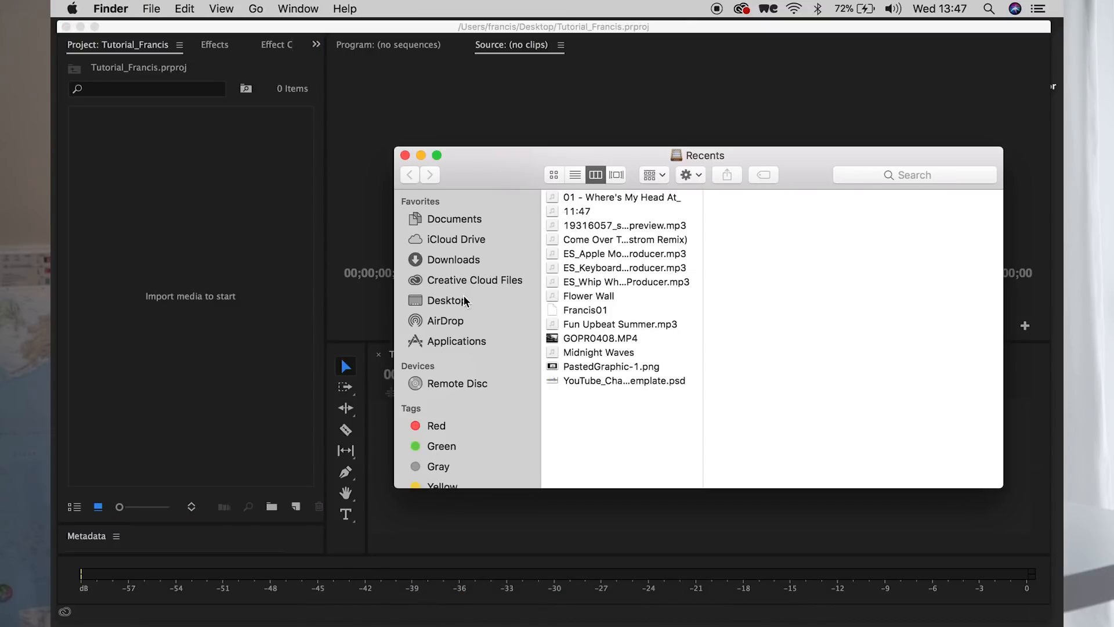
{"action": "left_click", "coordinate": [465, 300]}
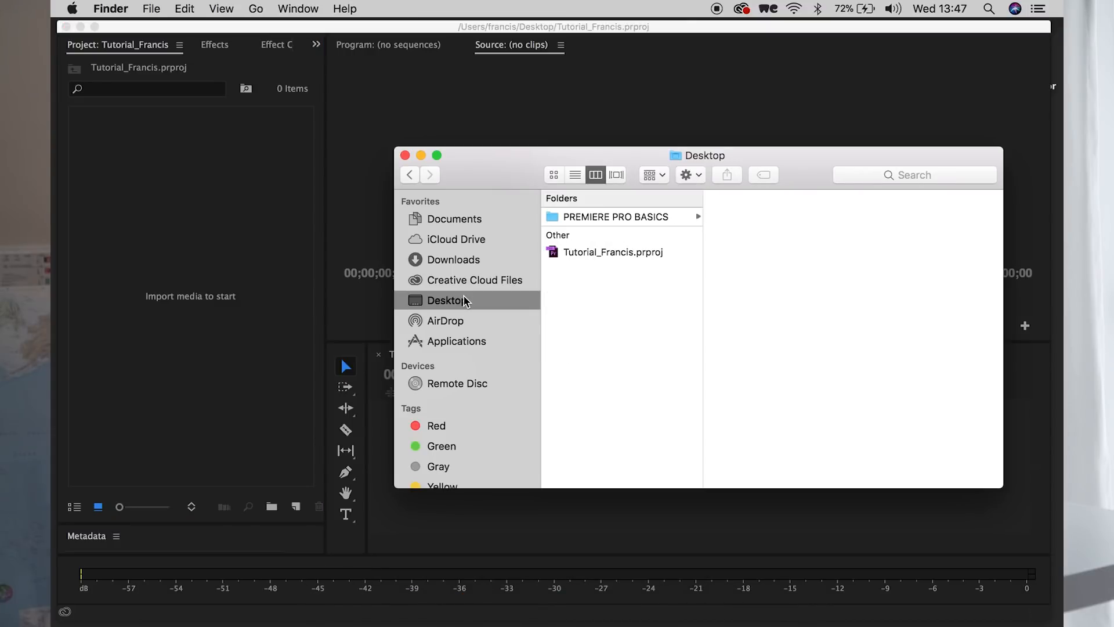
{"action": "left_click", "coordinate": [586, 221]}
{"action": "left_click", "coordinate": [741, 243]}
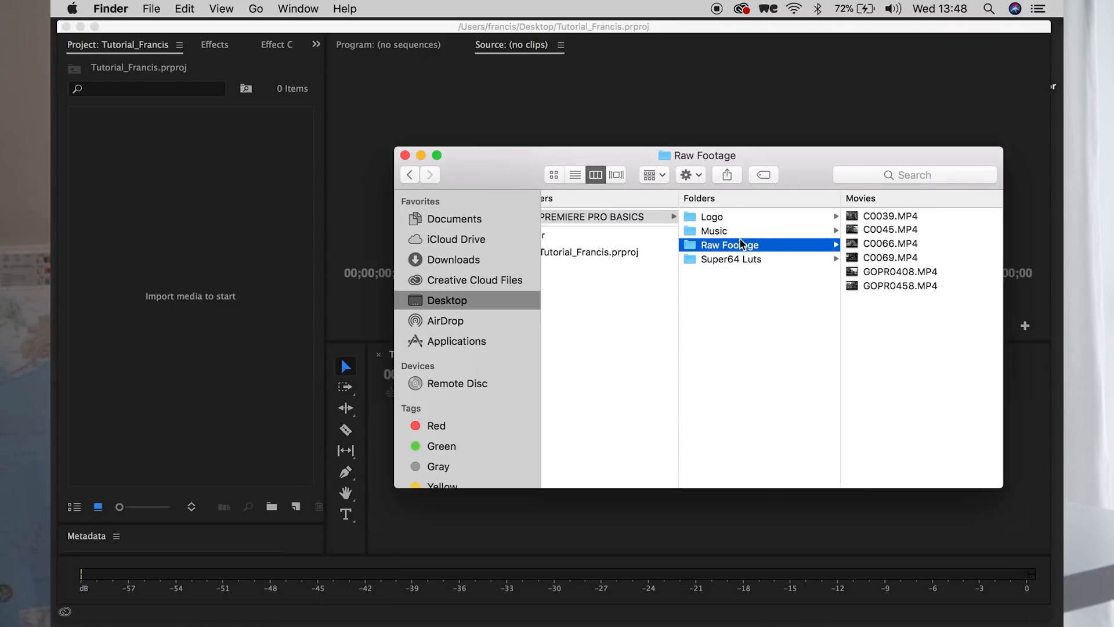
{"action": "left_click_drag", "start_coordinate": [913, 326], "coordinate": [221, 240]}
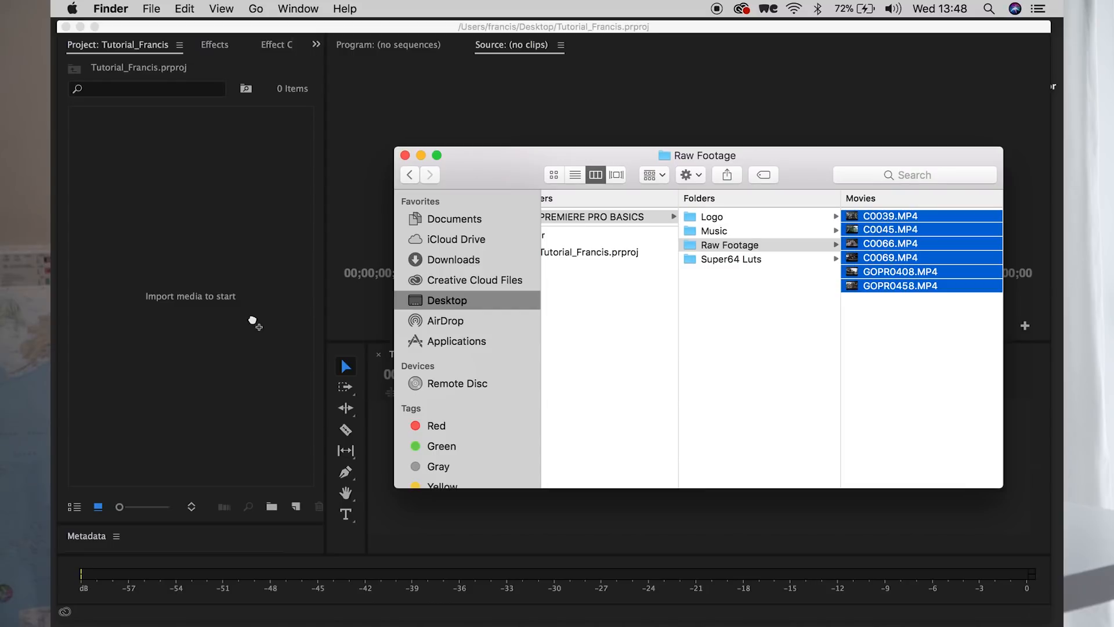
{"action": "left_click_drag", "start_coordinate": [253, 321], "coordinate": [253, 321]}
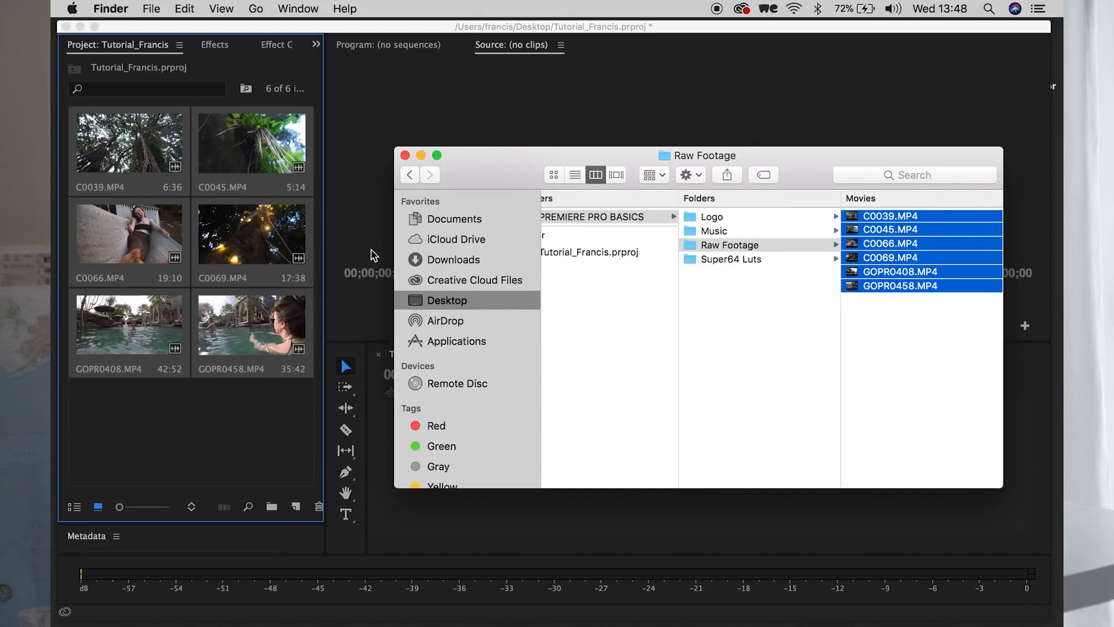
{"action": "left_click", "coordinate": [281, 431]}
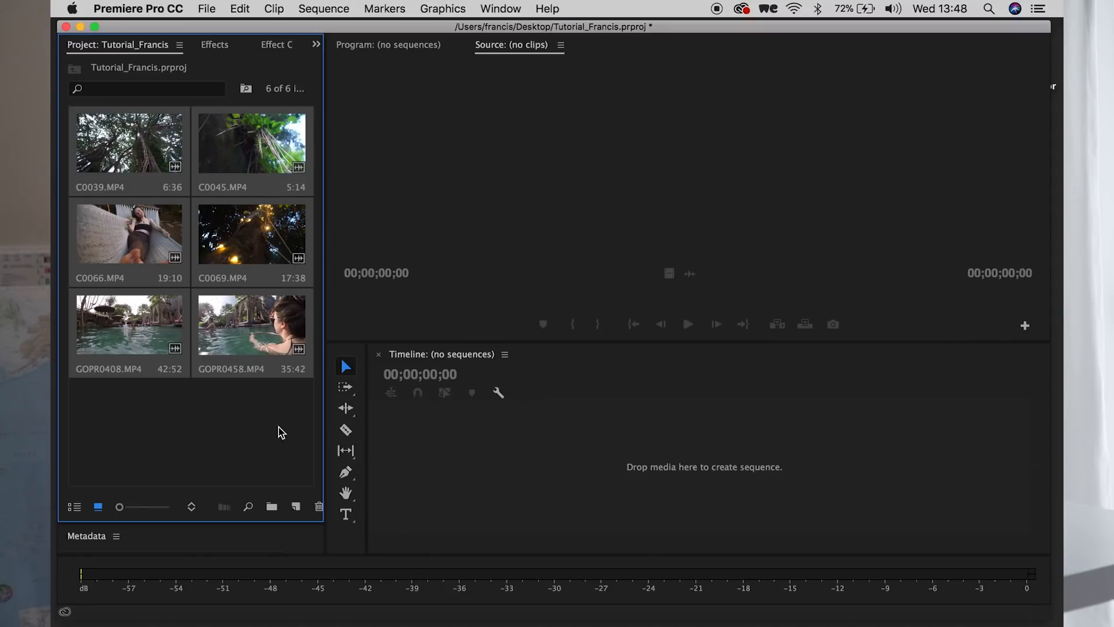
{"action": "left_click", "coordinate": [280, 432]}
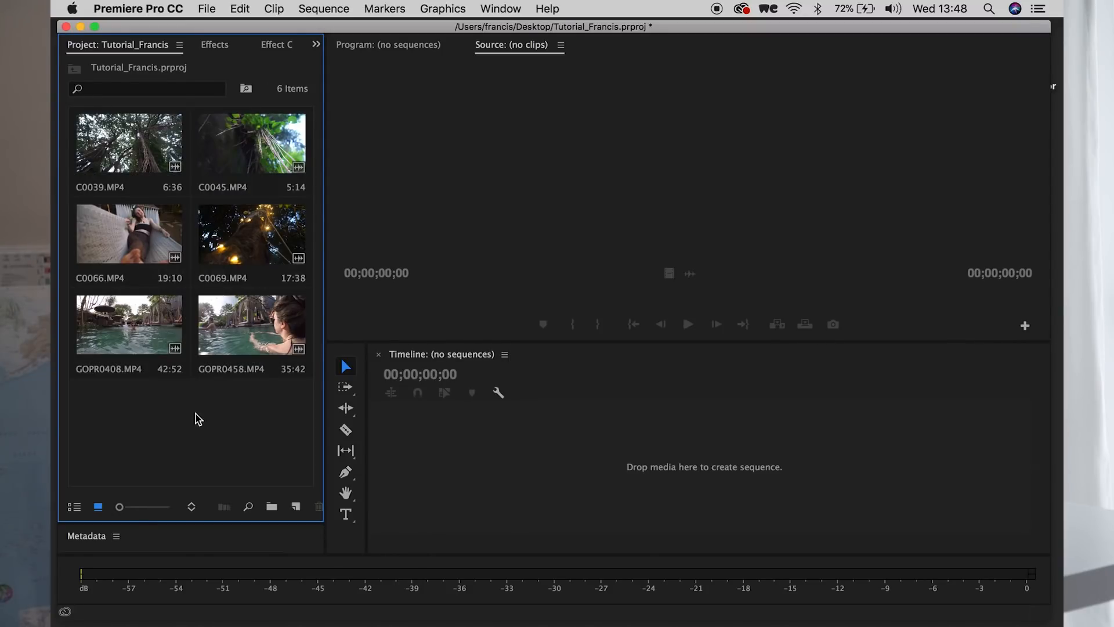
Enlarge the Metadata panel and show the metadata of clip C0066.MP4
{"action": "left_click", "coordinate": [90, 541]}
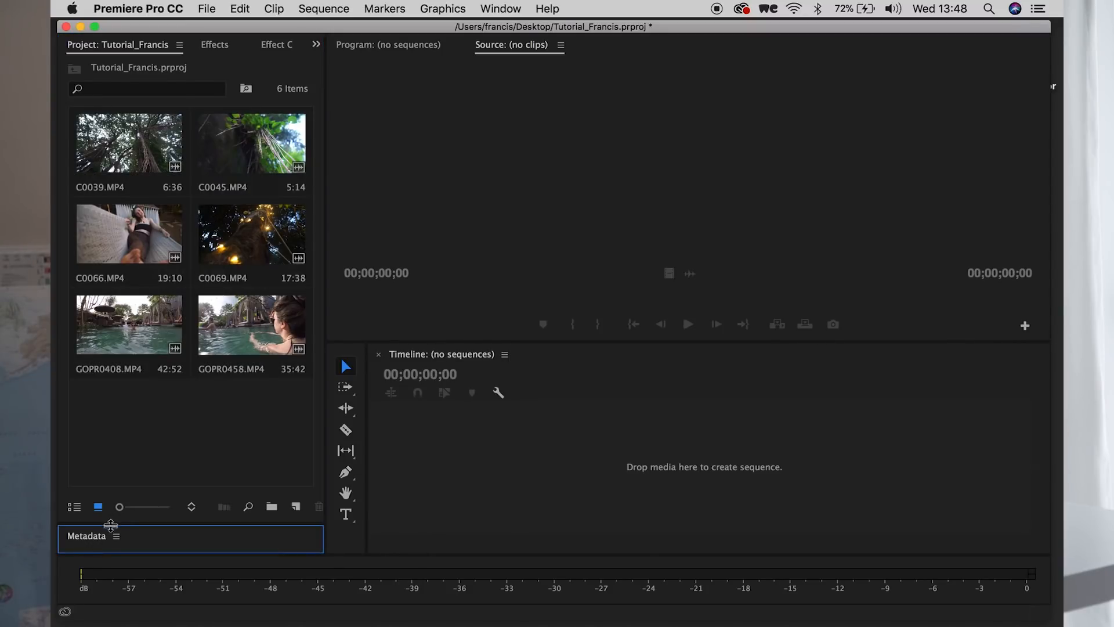
{"action": "left_click_drag", "start_coordinate": [133, 525], "coordinate": [139, 422]}
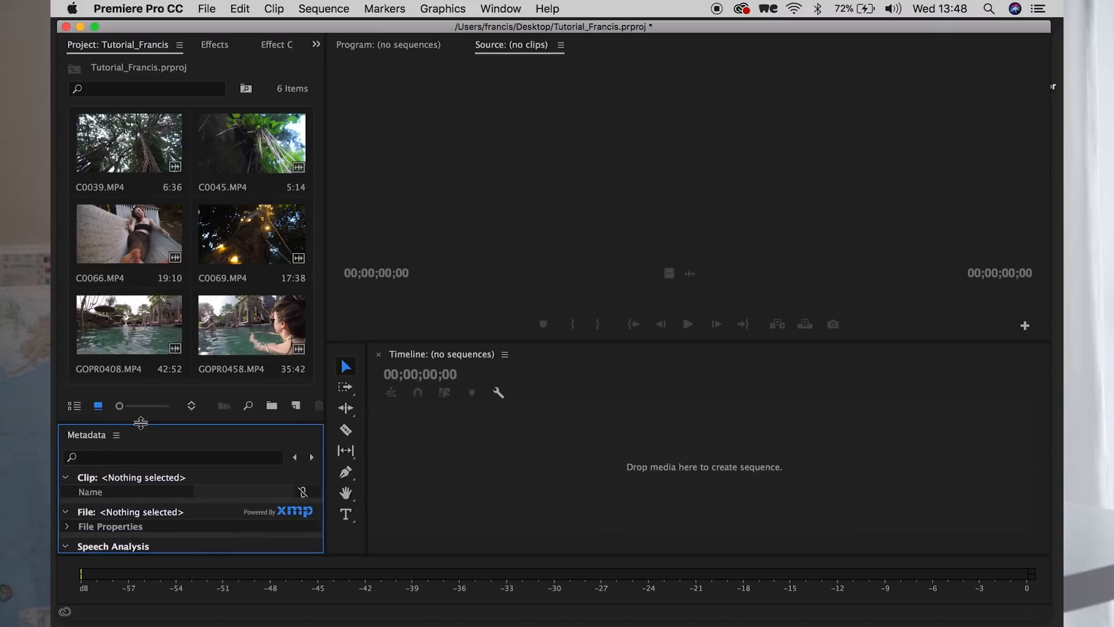
{"action": "left_click", "coordinate": [130, 243]}
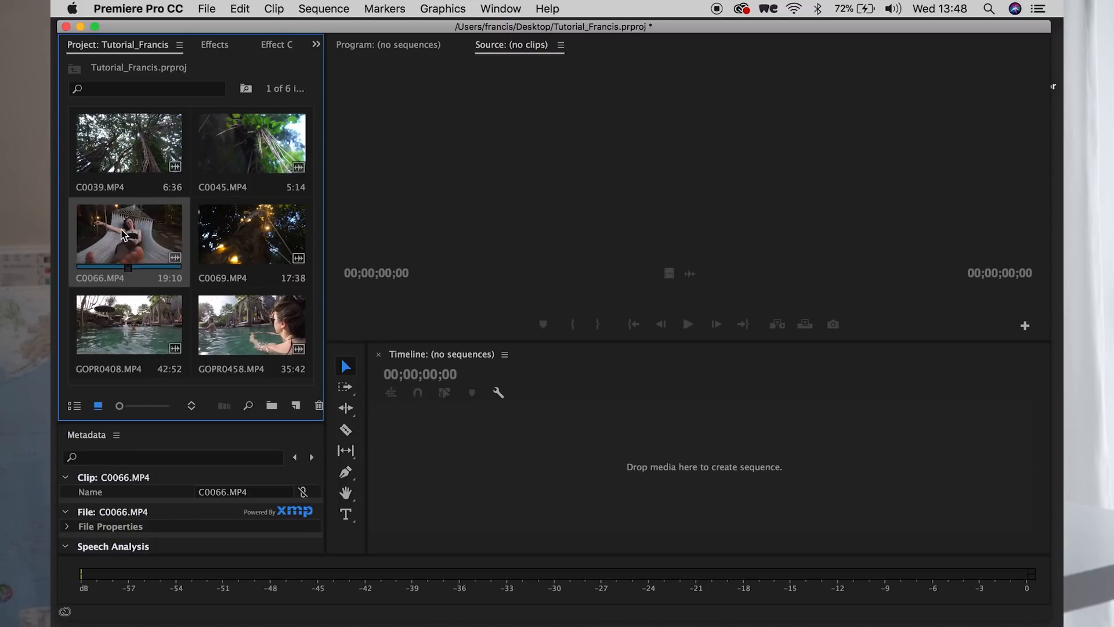
{"action": "left_click_drag", "start_coordinate": [209, 424], "coordinate": [209, 299]}
{"action": "left_click_drag", "start_coordinate": [314, 371], "coordinate": [318, 379]}
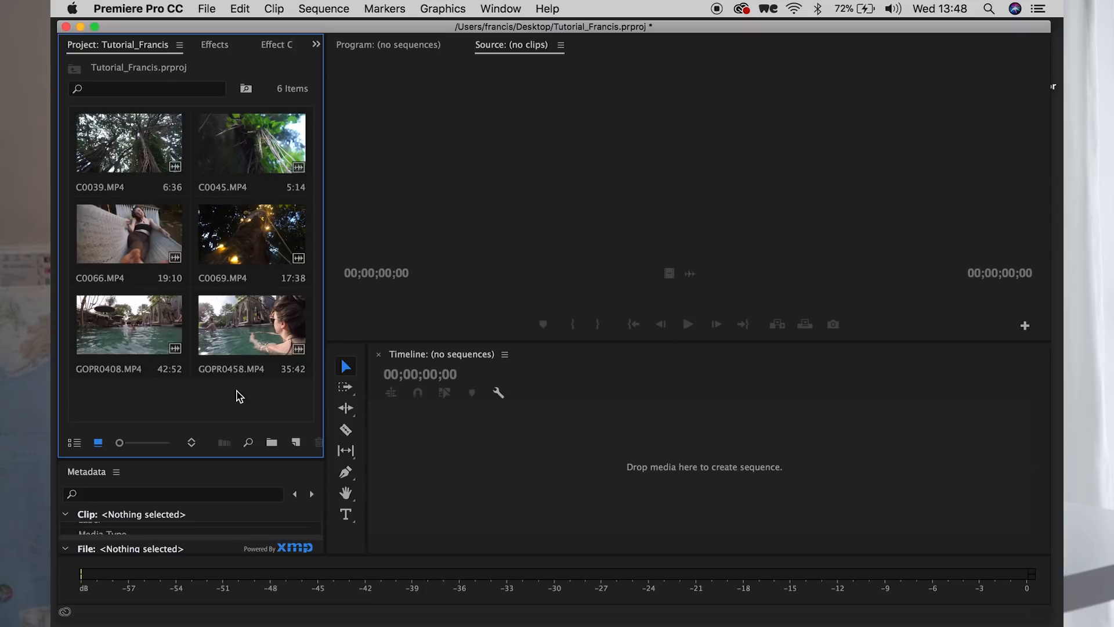
Create a sequence from clip C0066.MP4 and set its timebase to 25.00 frames/second
{"action": "left_click", "coordinate": [112, 248]}
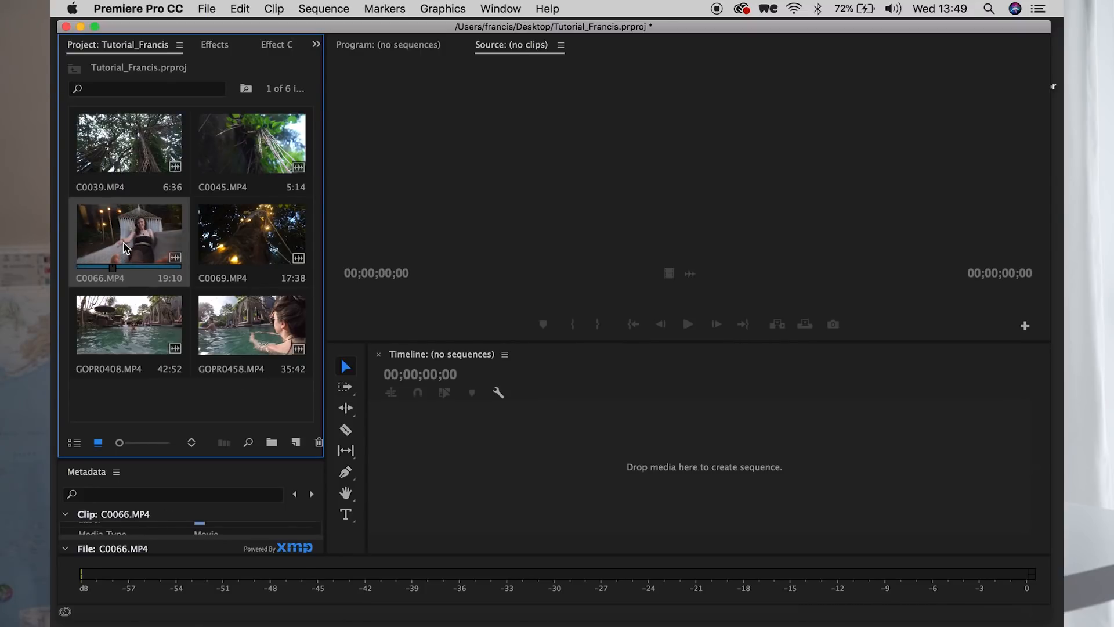
{"action": "left_click_drag", "start_coordinate": [119, 232], "coordinate": [495, 479]}
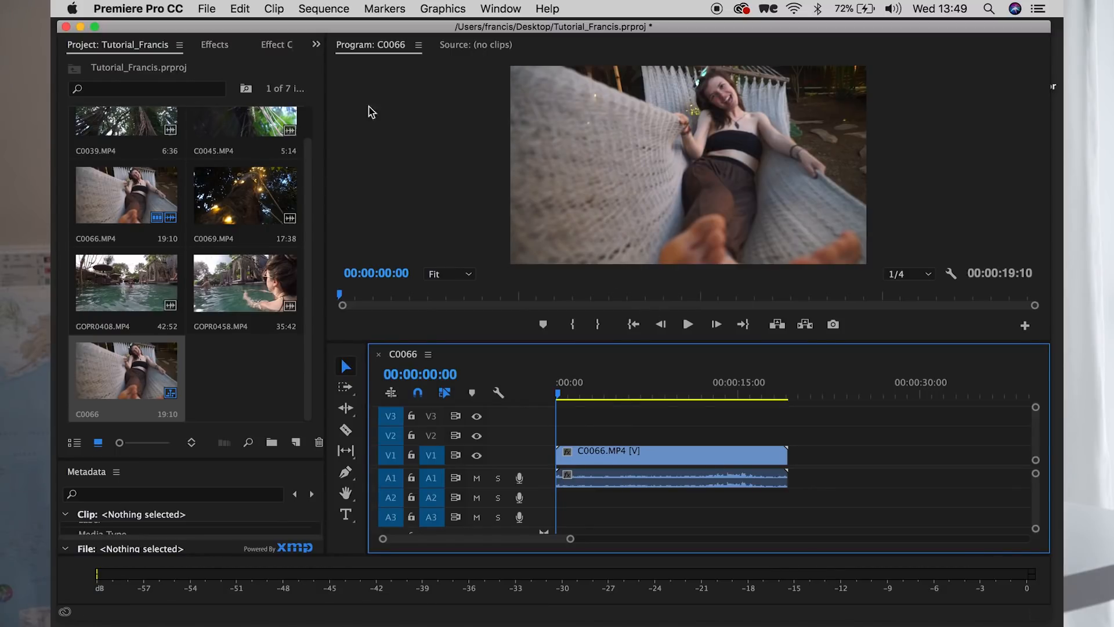
{"action": "left_click", "coordinate": [328, 7]}
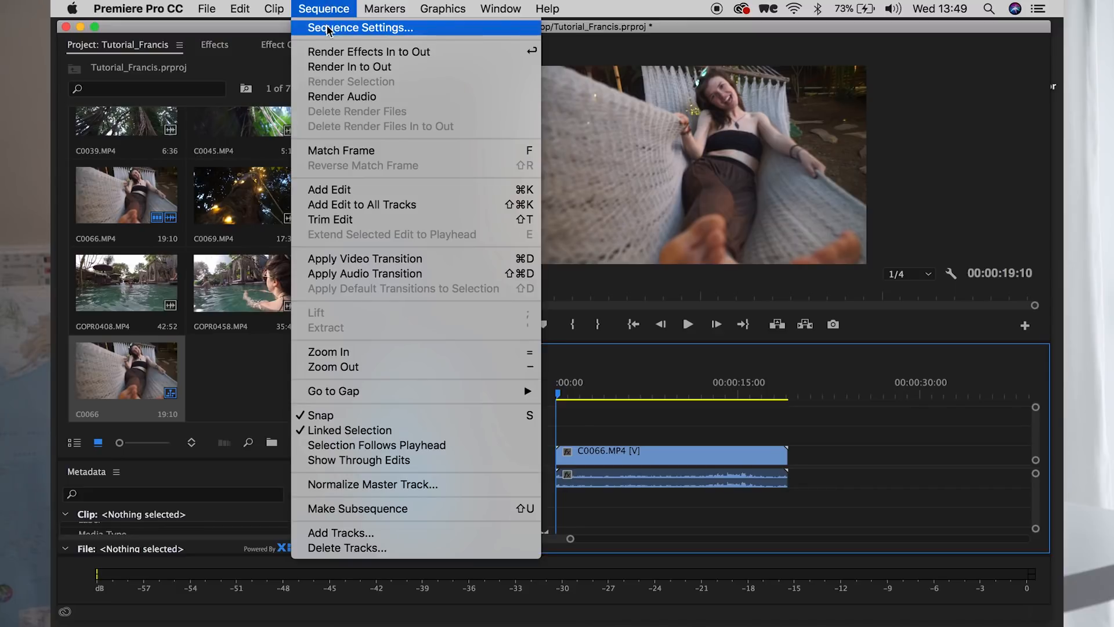
{"action": "left_click", "coordinate": [328, 25]}
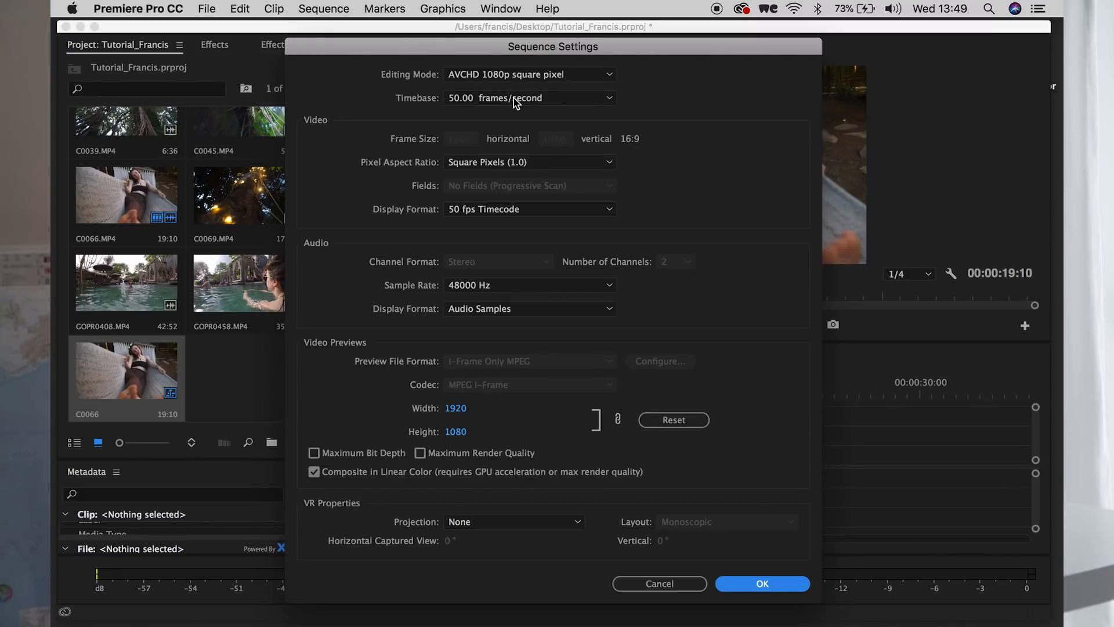
{"action": "left_click", "coordinate": [514, 99]}
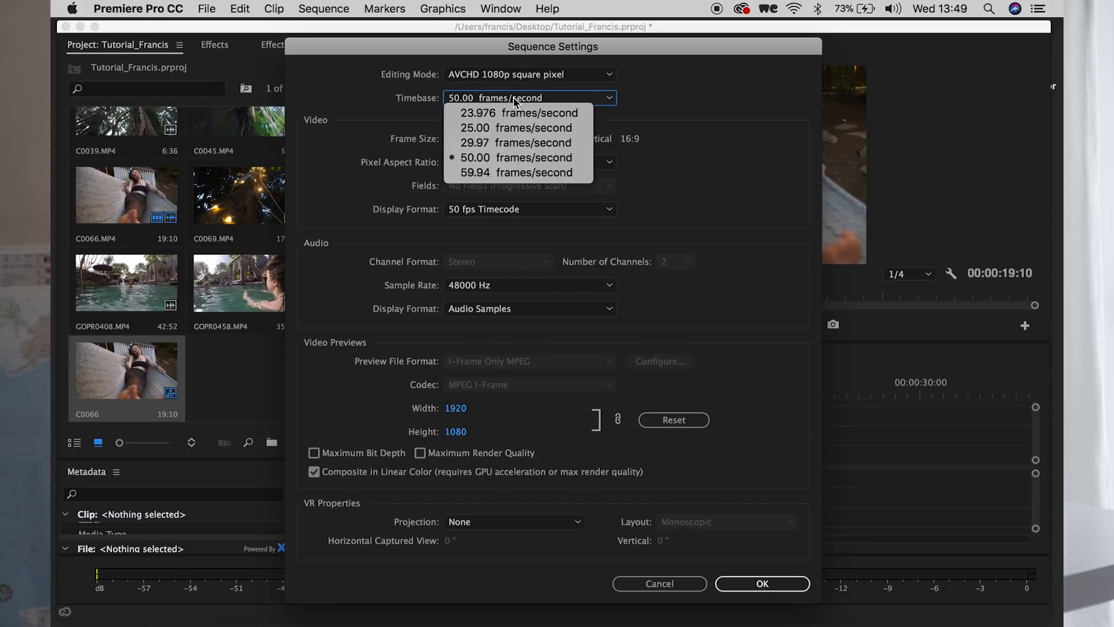
{"action": "left_click", "coordinate": [524, 128]}
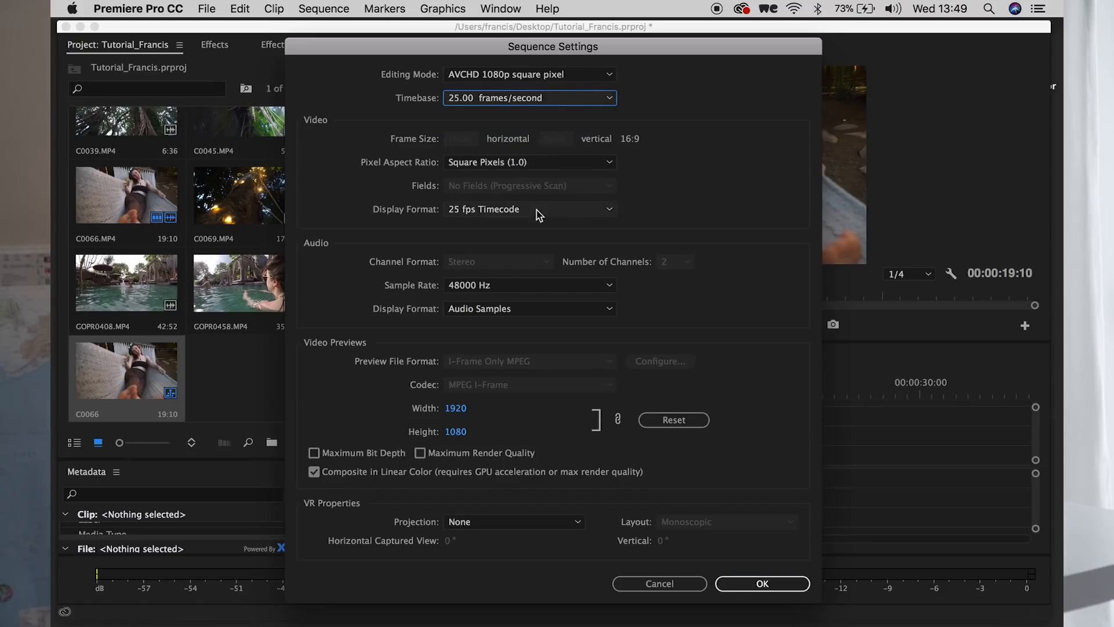
{"action": "left_click", "coordinate": [748, 582]}
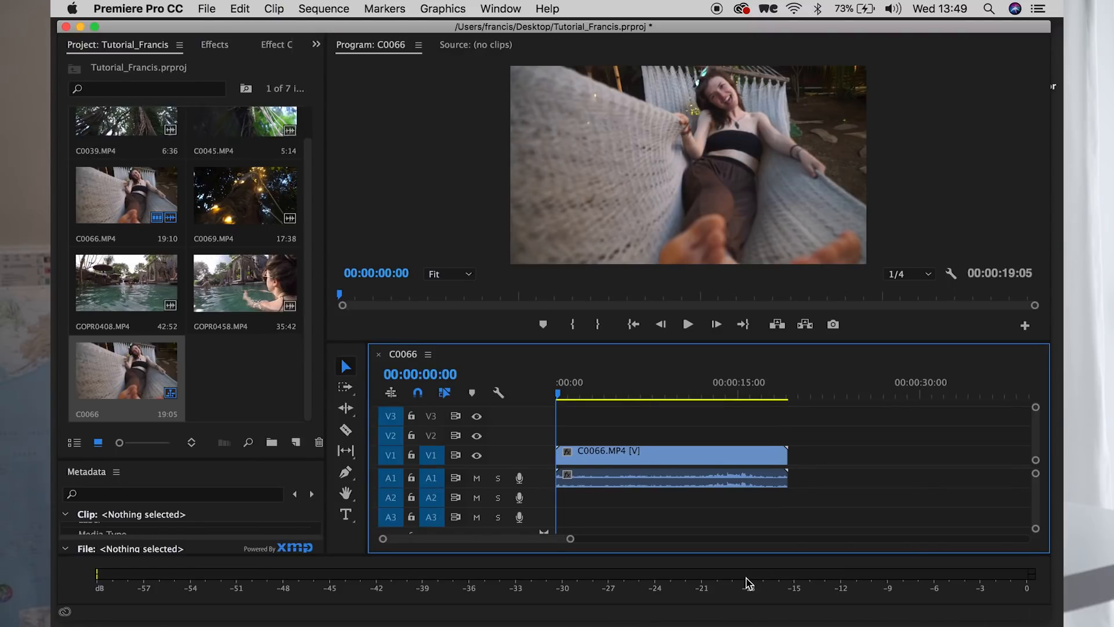
Delete the C0066.MP4 clip from the timeline and rename the sequence Tutorial
{"action": "left_click", "coordinate": [639, 462]}
{"action": "key", "text": "Delete"}
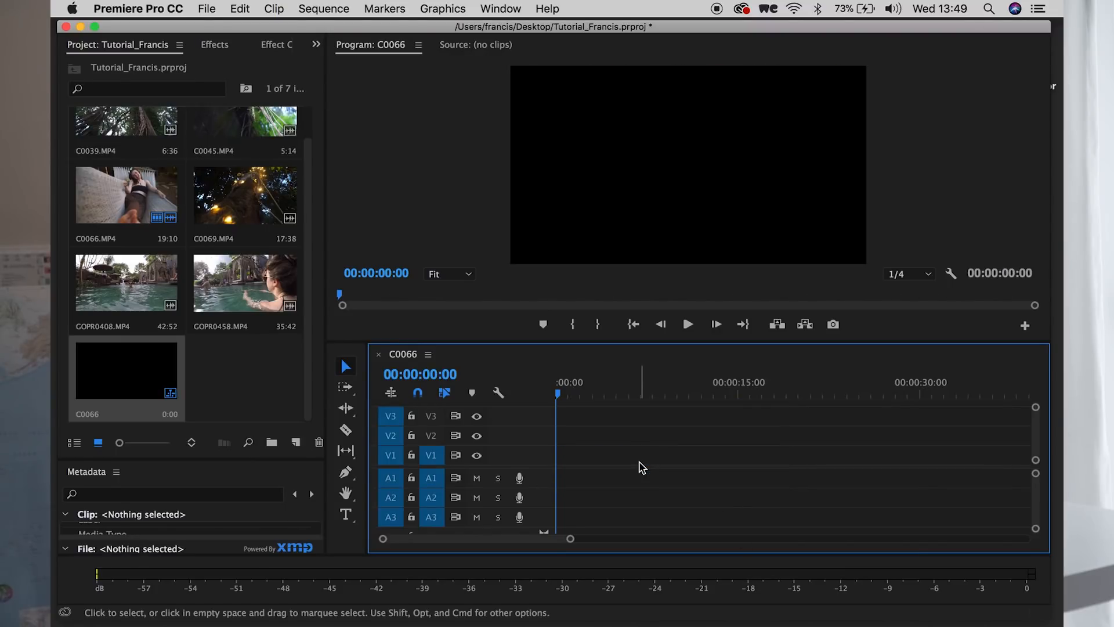
{"action": "left_click", "coordinate": [165, 385]}
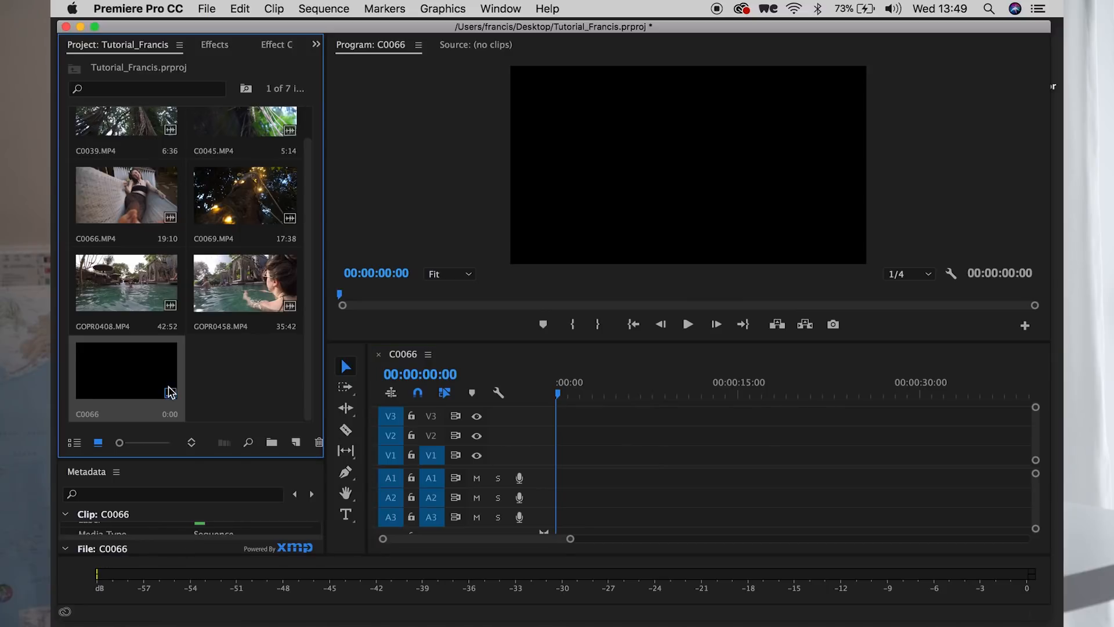
{"action": "left_click", "coordinate": [96, 414]}
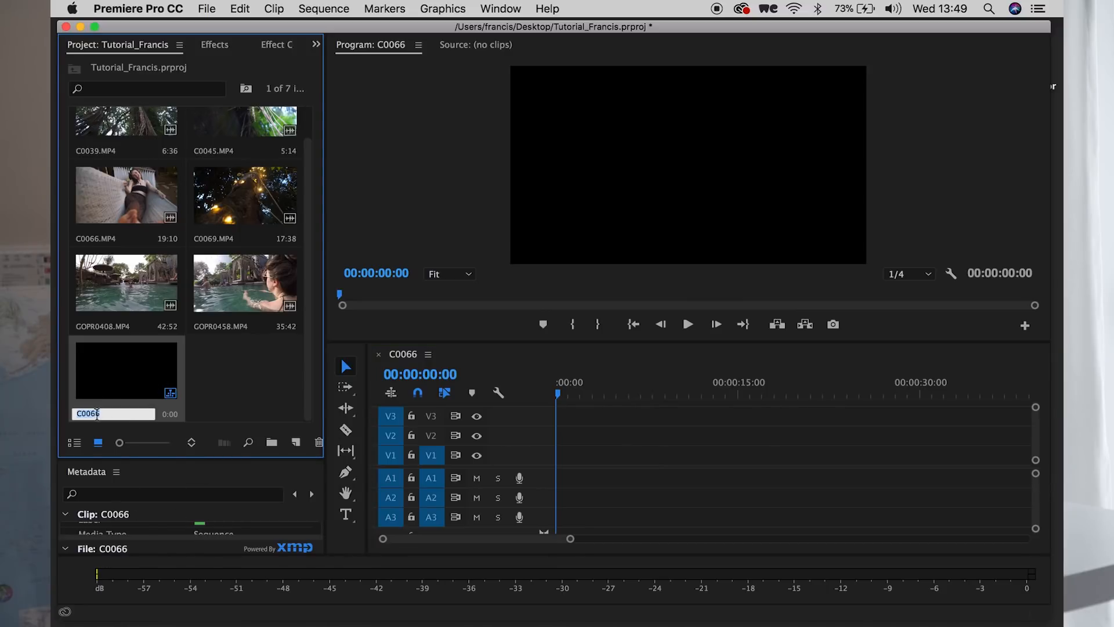
{"action": "type", "text": "Tut"}
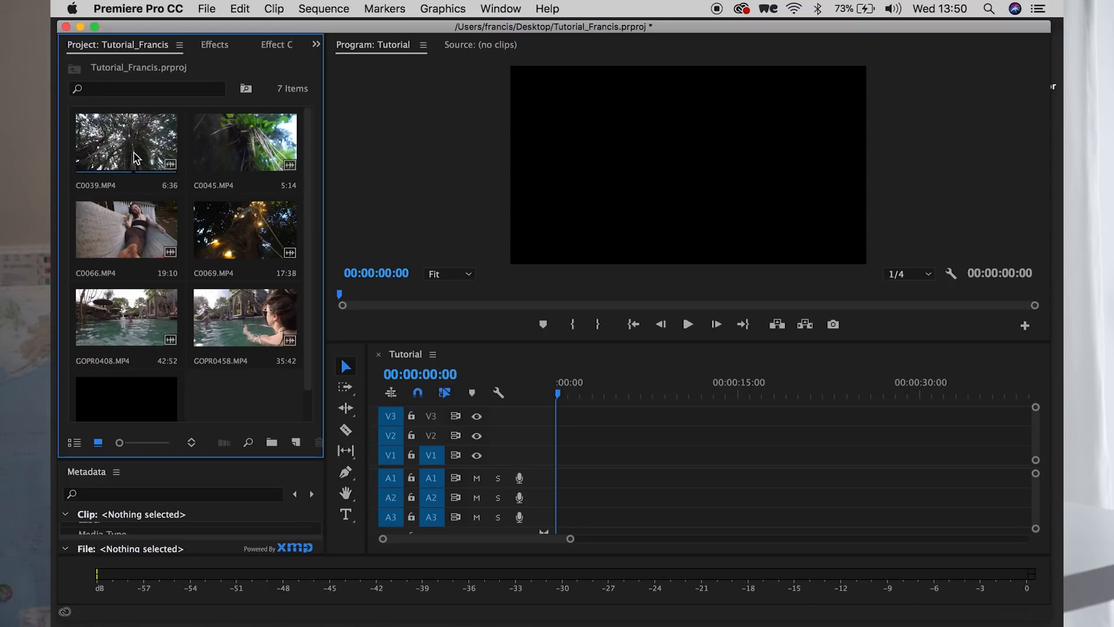
Open C0039.MP4 in the Source monitor, preview it and mark the In point at 21:50:08:17
{"action": "double_click", "coordinate": [99, 157]}
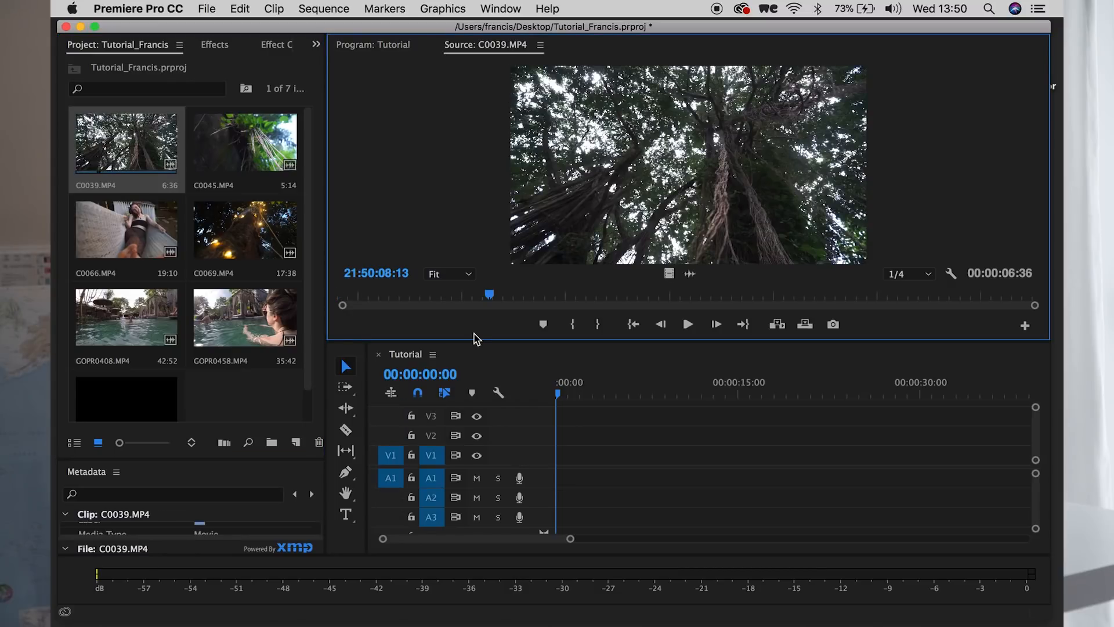
{"action": "key", "text": "space"}
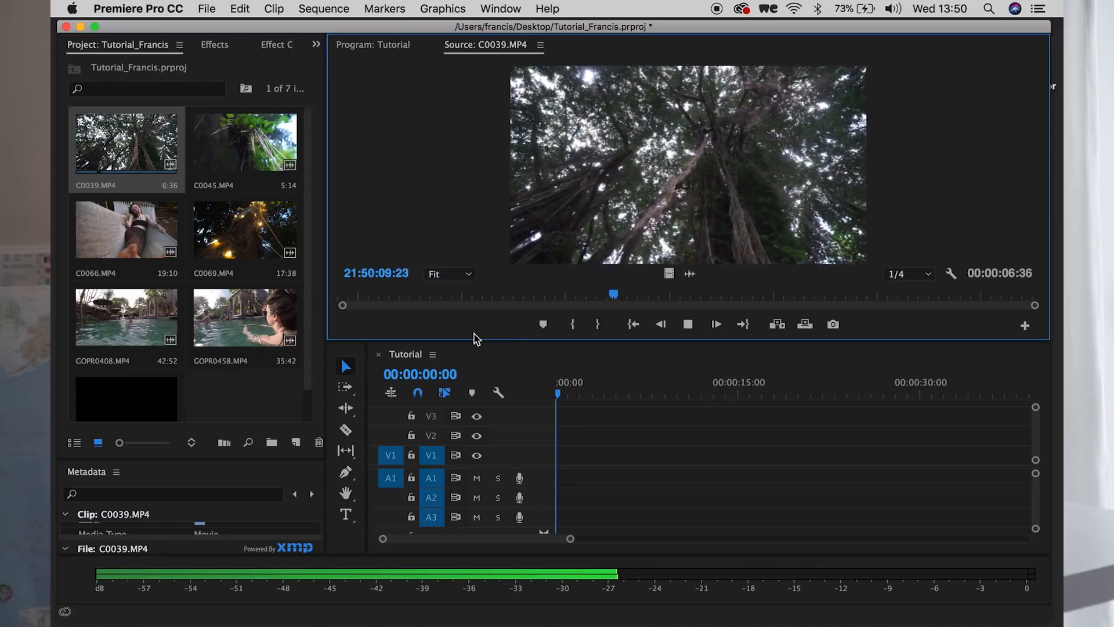
{"action": "key", "text": "space"}
{"action": "left_click", "coordinate": [509, 300]}
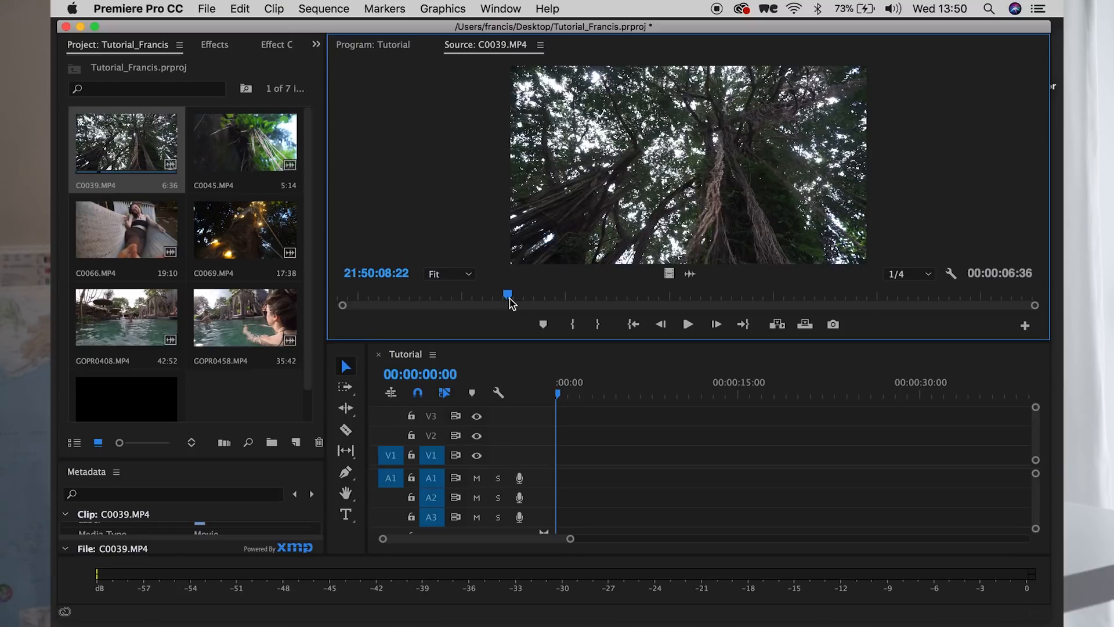
{"action": "key", "text": "space"}
{"action": "key", "text": "space"}
{"action": "mouse_move", "coordinate": [510, 300]}
{"action": "left_mouse_down"}
{"action": "mouse_move", "coordinate": [533, 301]}
{"action": "mouse_move", "coordinate": [499, 305]}
{"action": "left_mouse_up"}
{"action": "key", "text": "i"}
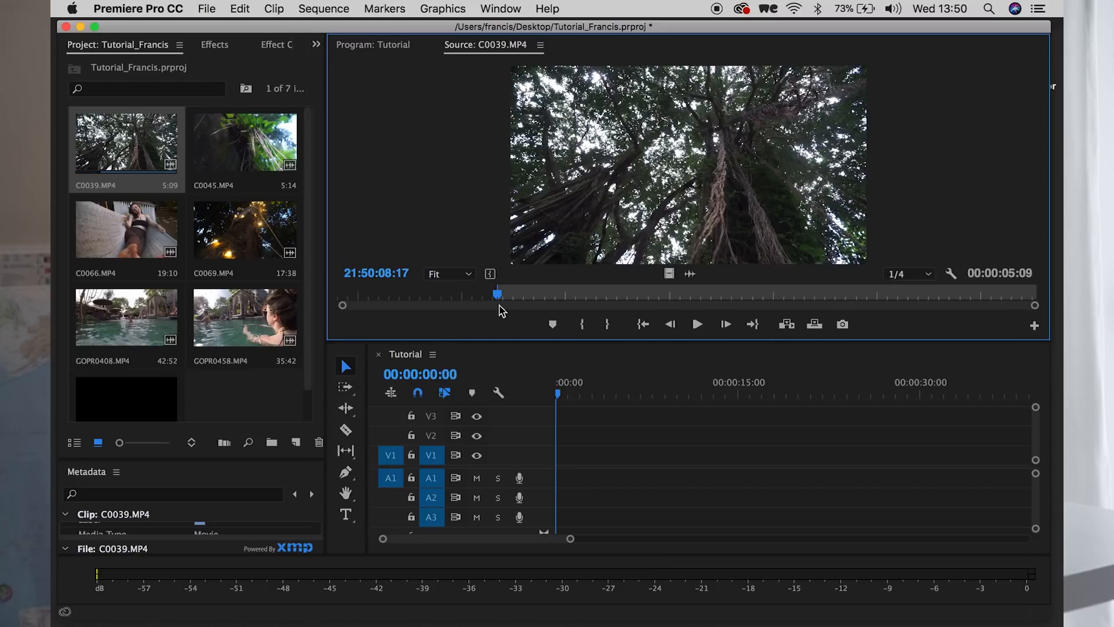
Play C0039.MP4 on from the In point and mark the Out point at 21:50:11:02
{"action": "key", "text": "space"}
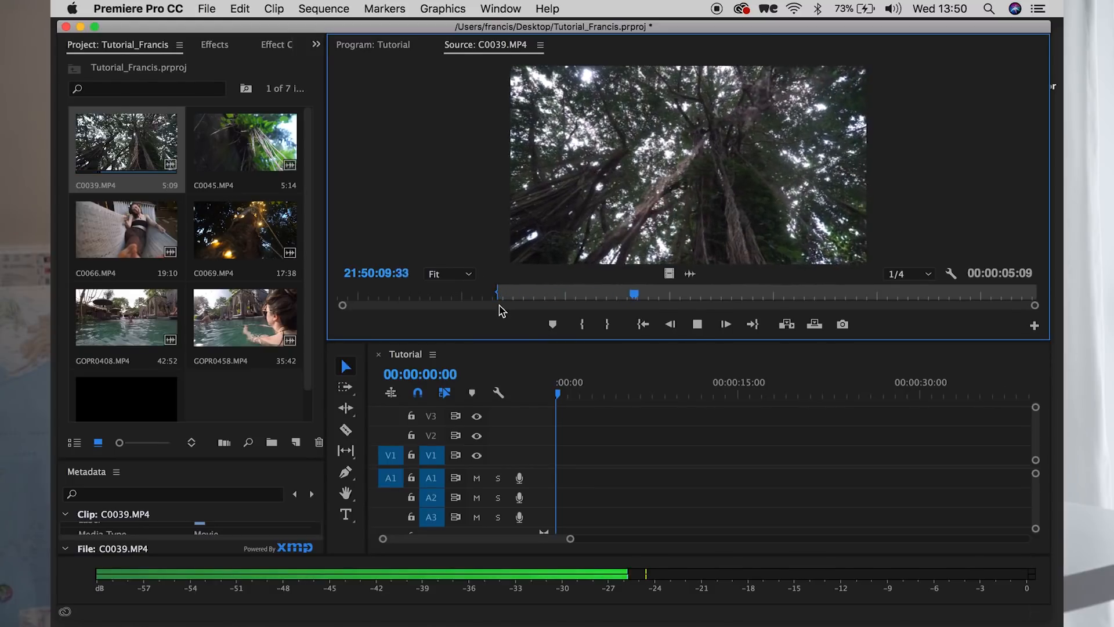
{"action": "key", "text": "space"}
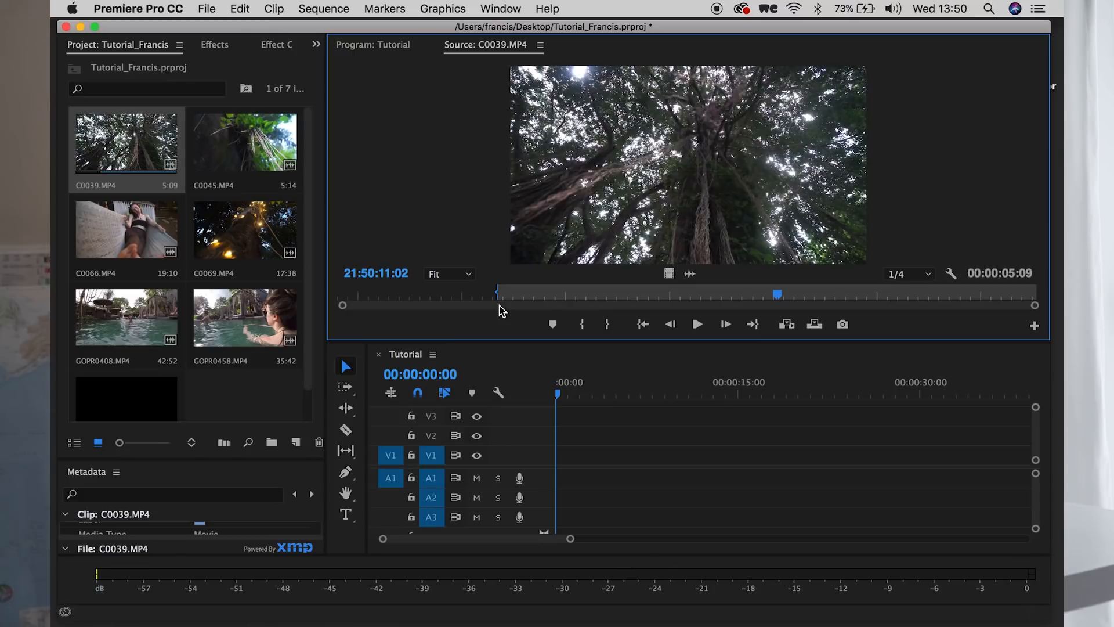
{"action": "key", "text": "o"}
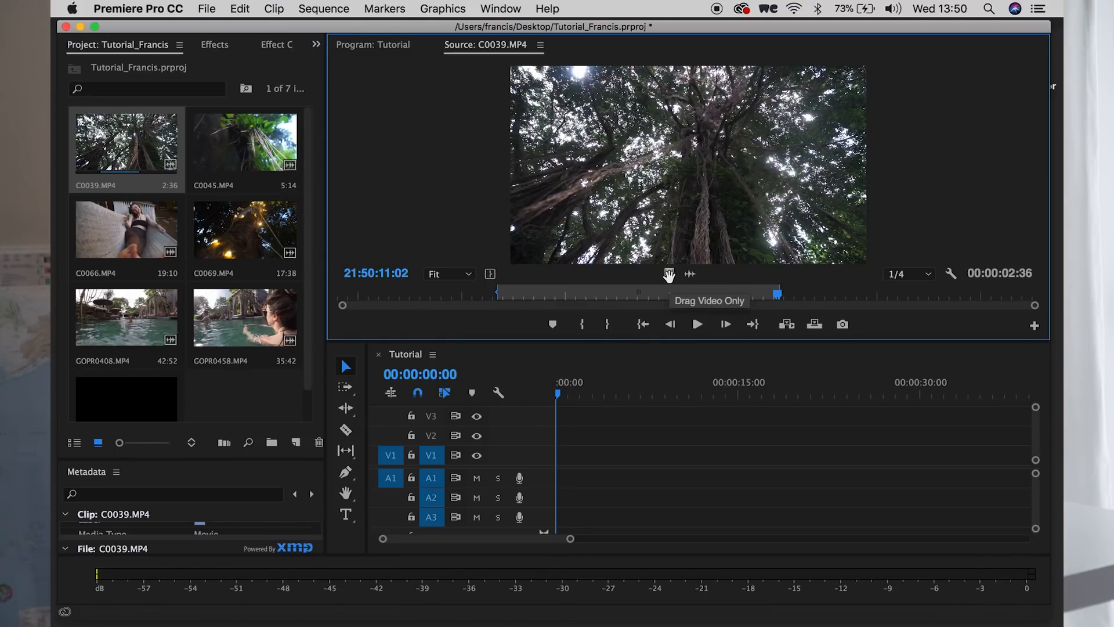
Place the marked C0039.MP4 section with video and audio at the start of V1/A1, keeping the existing sequence settings, and play it
{"action": "left_click_drag", "start_coordinate": [669, 274], "coordinate": [671, 343]}
{"action": "left_click_drag", "start_coordinate": [690, 273], "coordinate": [557, 488]}
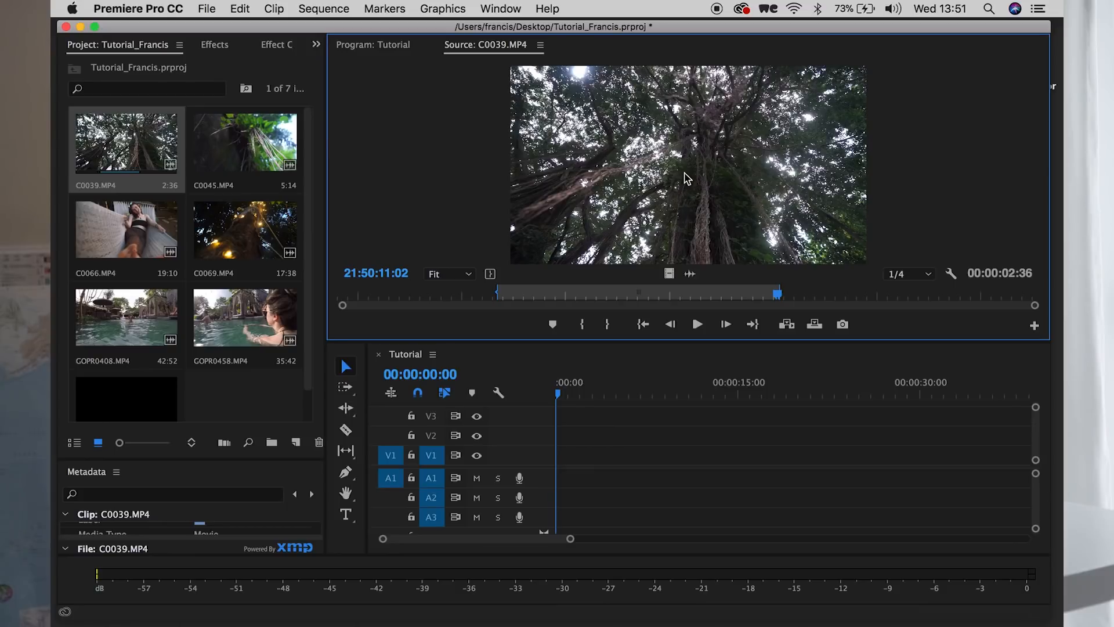
{"action": "left_click_drag", "start_coordinate": [700, 157], "coordinate": [549, 455]}
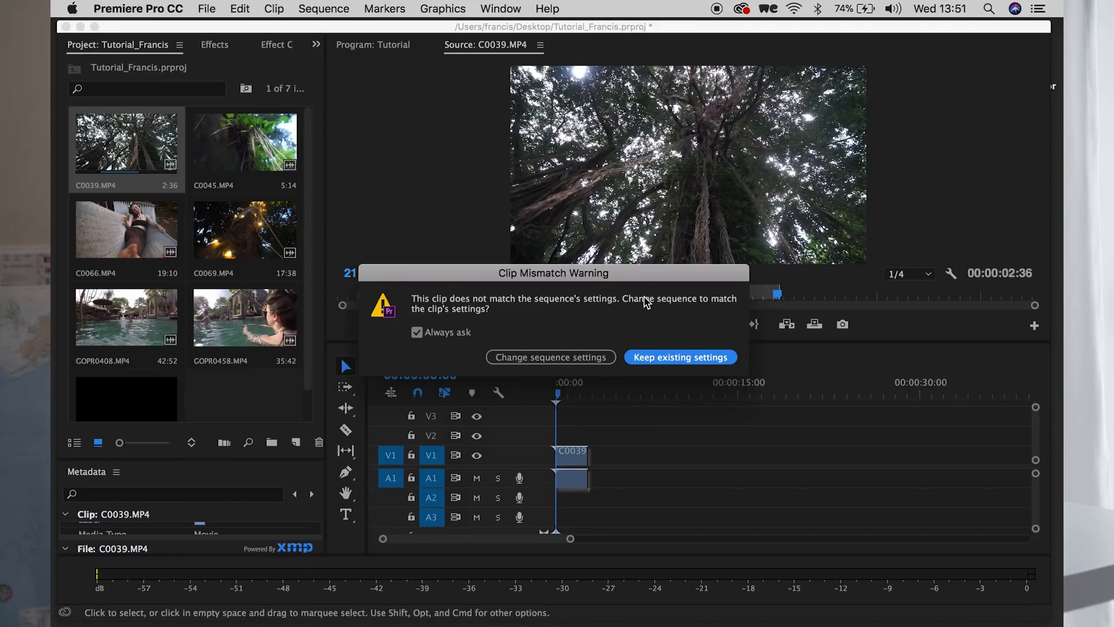
{"action": "left_click", "coordinate": [651, 358]}
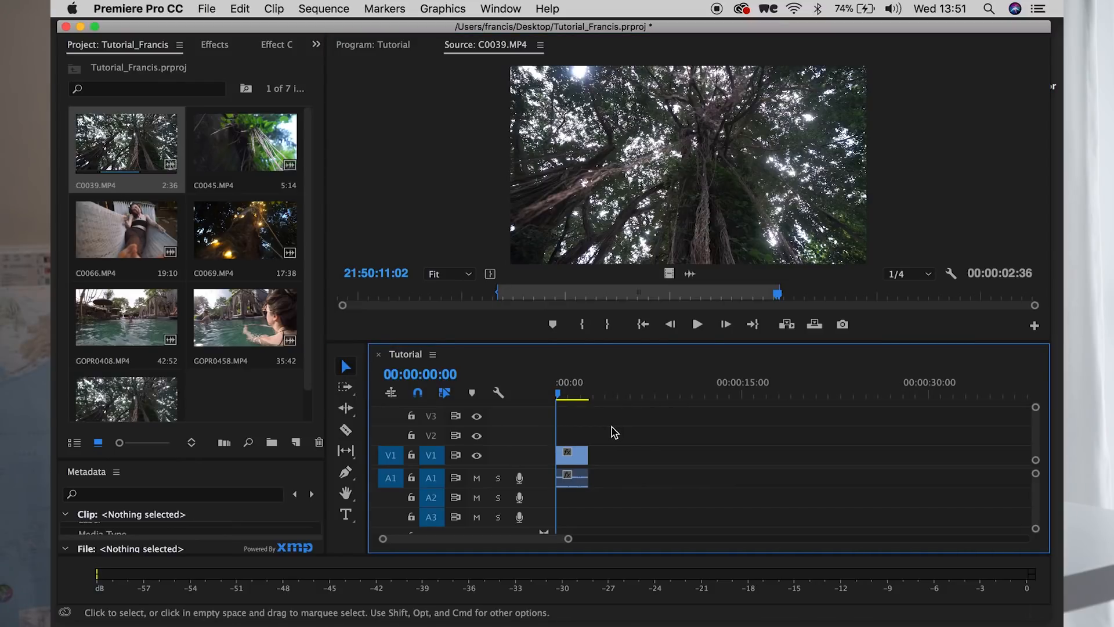
{"action": "key", "text": "space"}
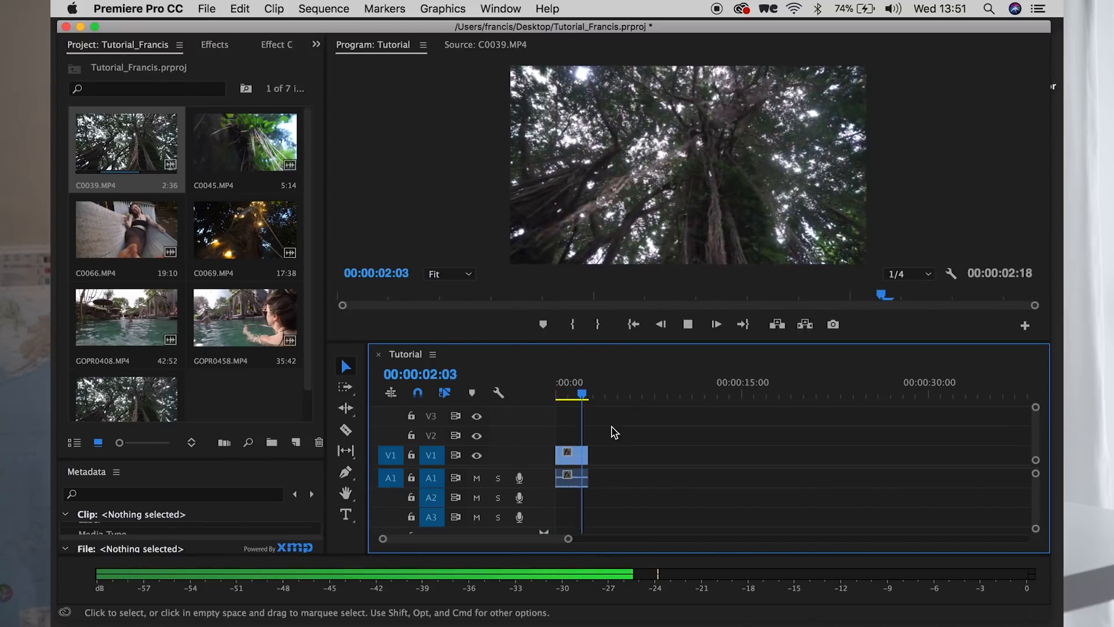
Open C0045.MP4 in the Source monitor, mark the In point at 21:51:38:08 and play on from it
{"action": "double_click", "coordinate": [202, 151]}
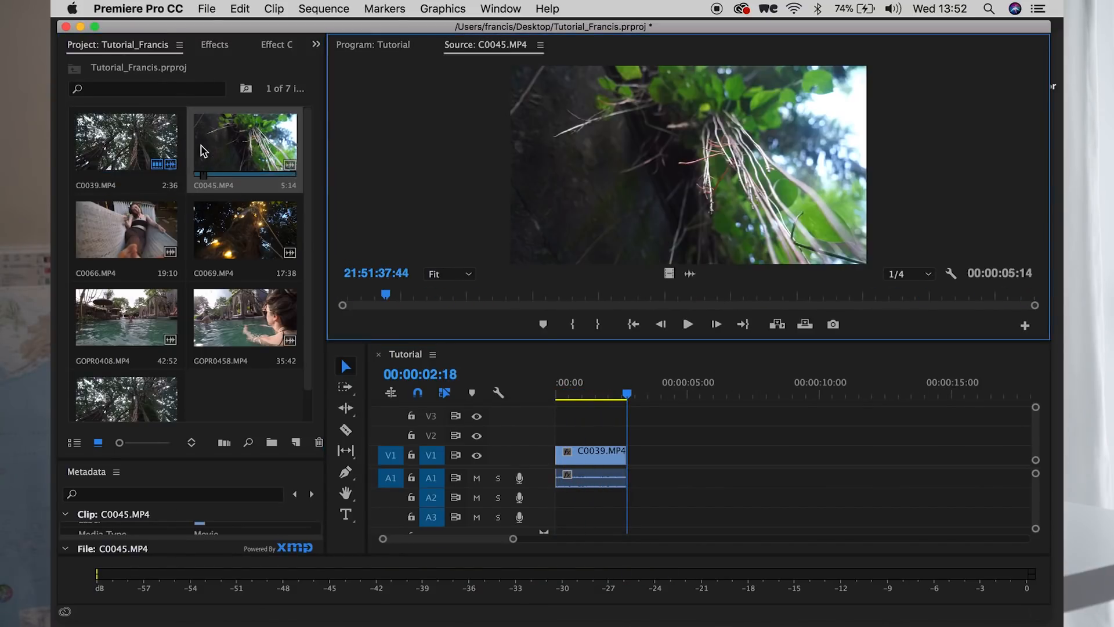
{"action": "key", "text": "space"}
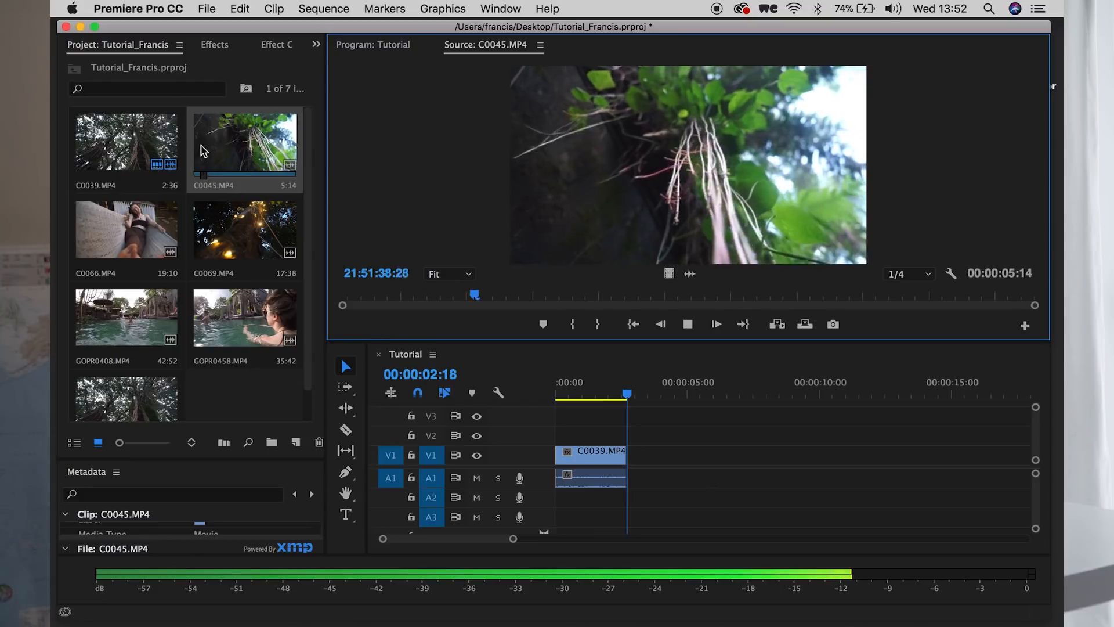
{"action": "mouse_move", "coordinate": [441, 294]}
{"action": "left_mouse_down"}
{"action": "mouse_move", "coordinate": [450, 299]}
{"action": "mouse_move", "coordinate": [424, 299]}
{"action": "left_mouse_up"}
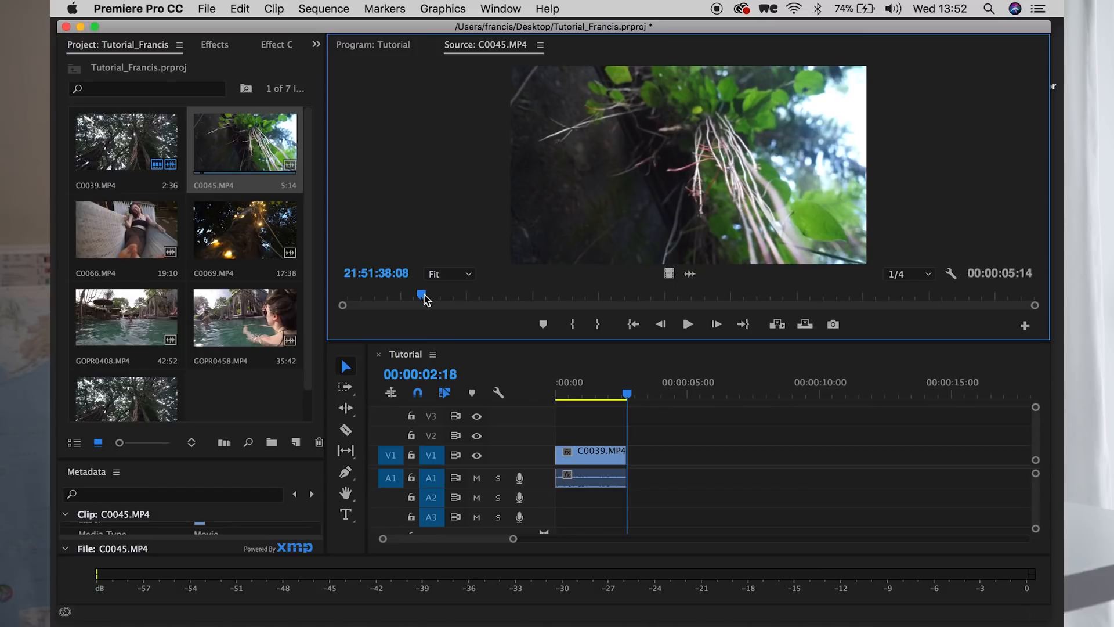
{"action": "key", "text": "i"}
{"action": "key", "text": "space"}
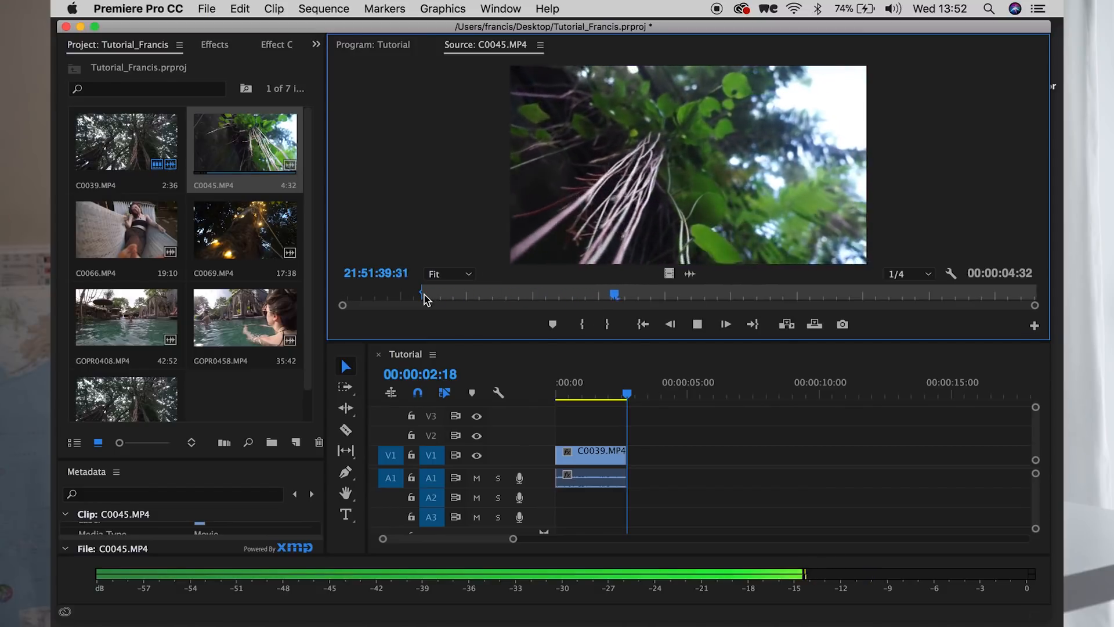
{"action": "key", "text": "space"}
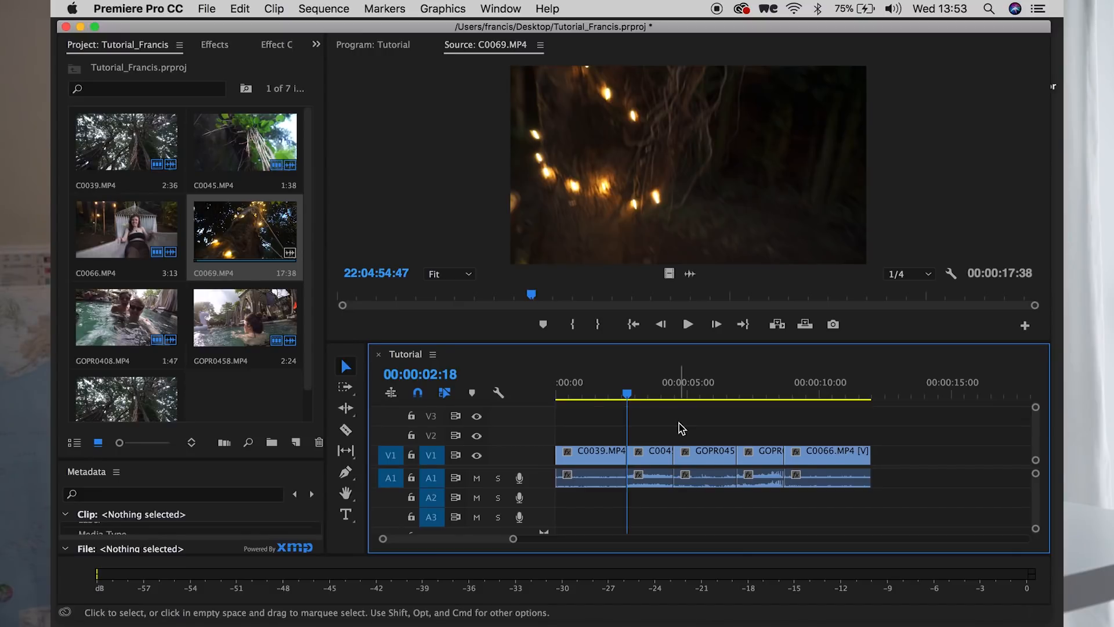
Shift all clips on the timeline together to leave a gap of about two seconds at the start of the sequence
{"action": "left_click_drag", "start_coordinate": [902, 416], "coordinate": [586, 492]}
{"action": "left_click_drag", "start_coordinate": [597, 447], "coordinate": [644, 447]}
{"action": "left_click", "coordinate": [666, 440]}
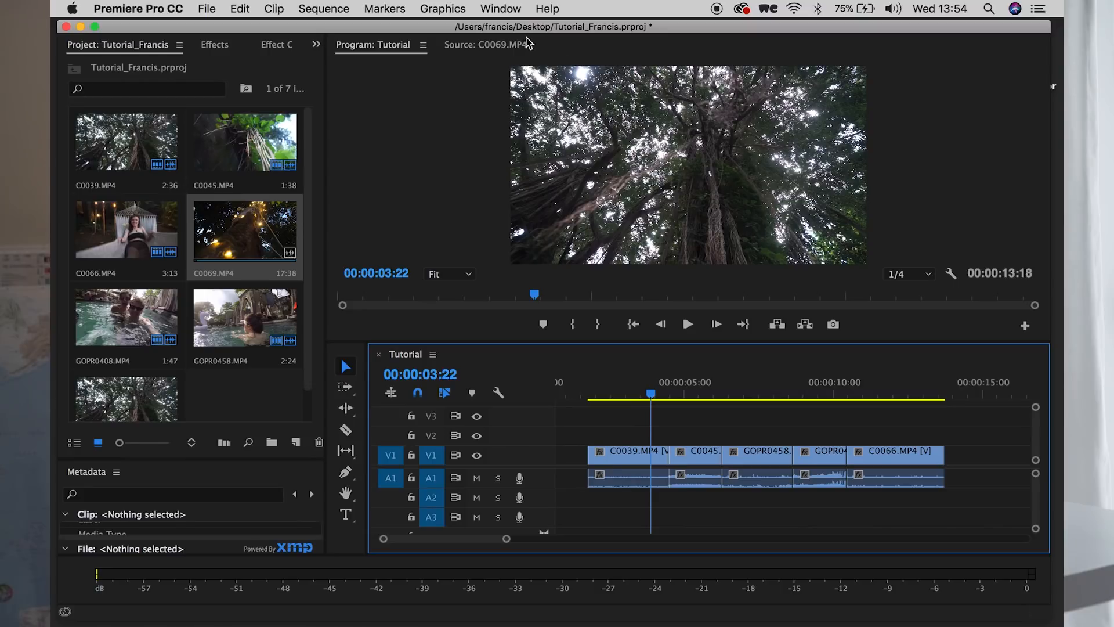
{"action": "left_click", "coordinate": [504, 10]}
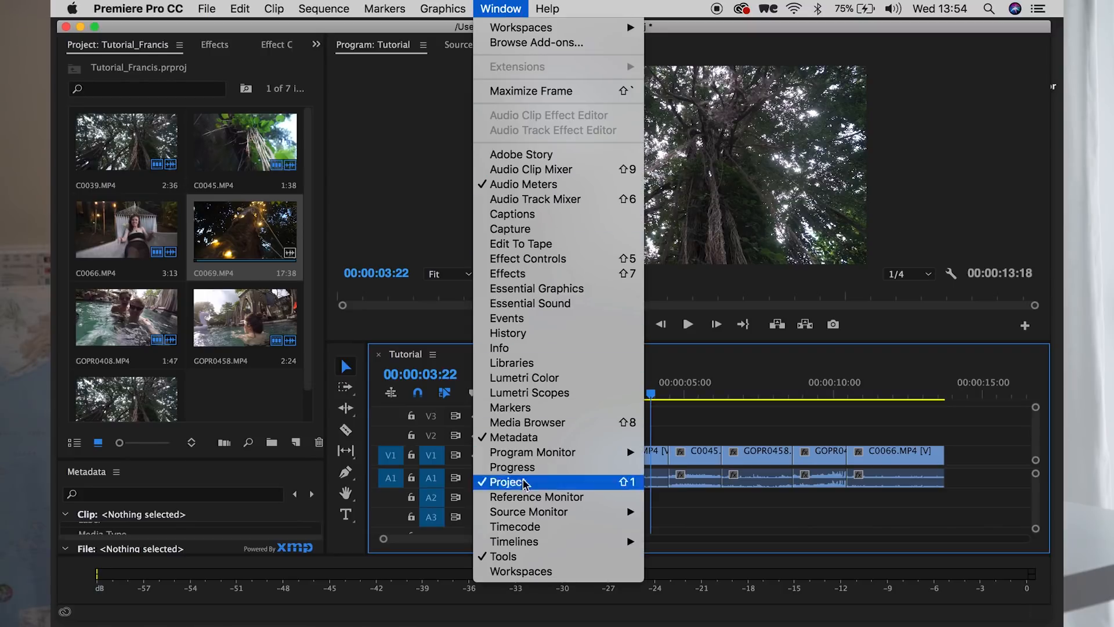
{"action": "left_click", "coordinate": [711, 428]}
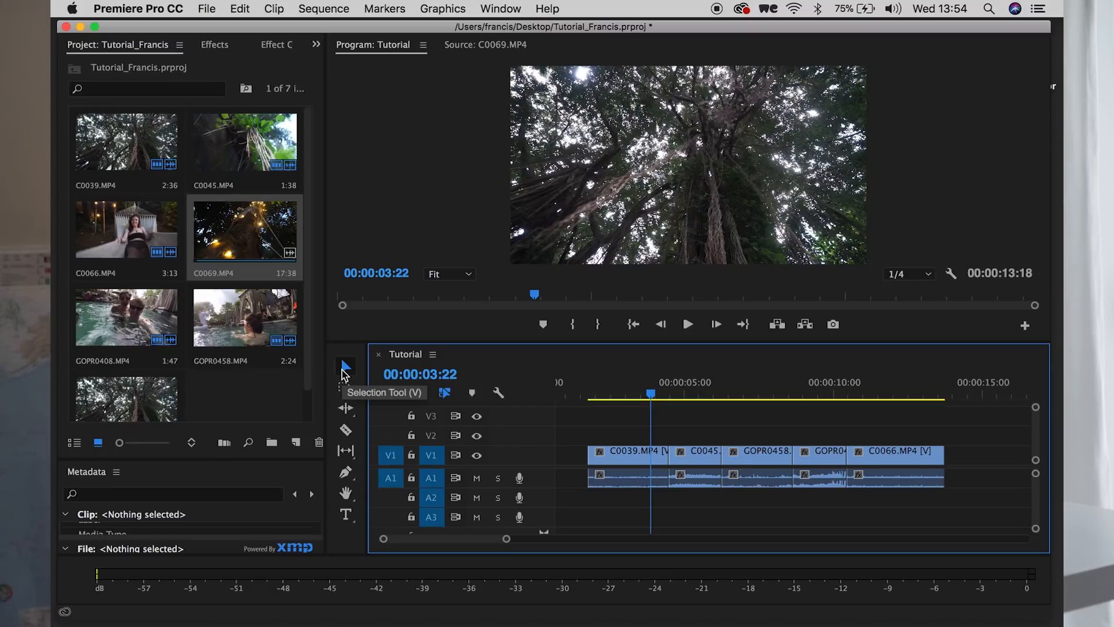
Try the Selection tool on all clips and on single clips, and extend the end of C0066.MP4 by two frames
{"action": "left_click_drag", "start_coordinate": [620, 417], "coordinate": [903, 495]}
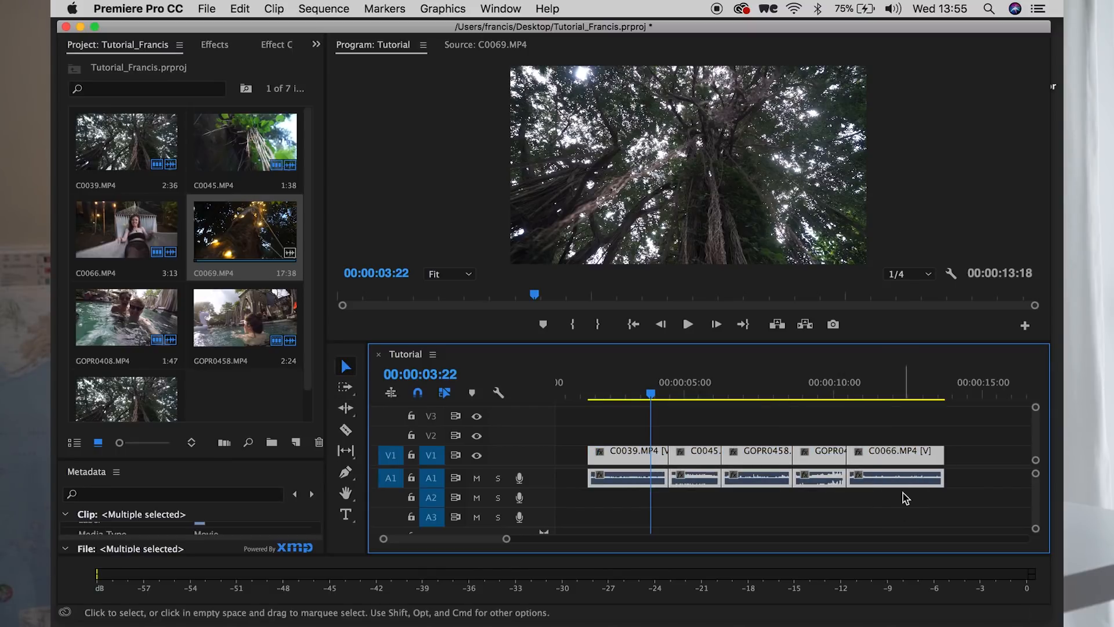
{"action": "left_click", "coordinate": [799, 427]}
{"action": "left_click", "coordinate": [819, 455]}
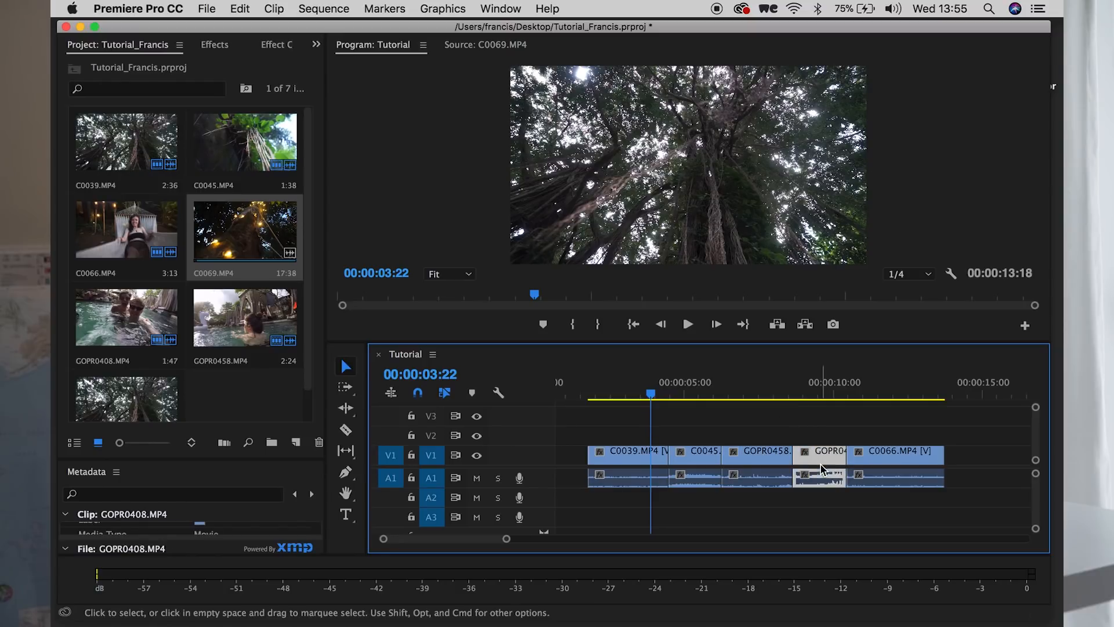
{"action": "left_click", "coordinate": [662, 462]}
{"action": "left_click", "coordinate": [730, 414]}
{"action": "left_click_drag", "start_coordinate": [944, 455], "coordinate": [946, 455]}
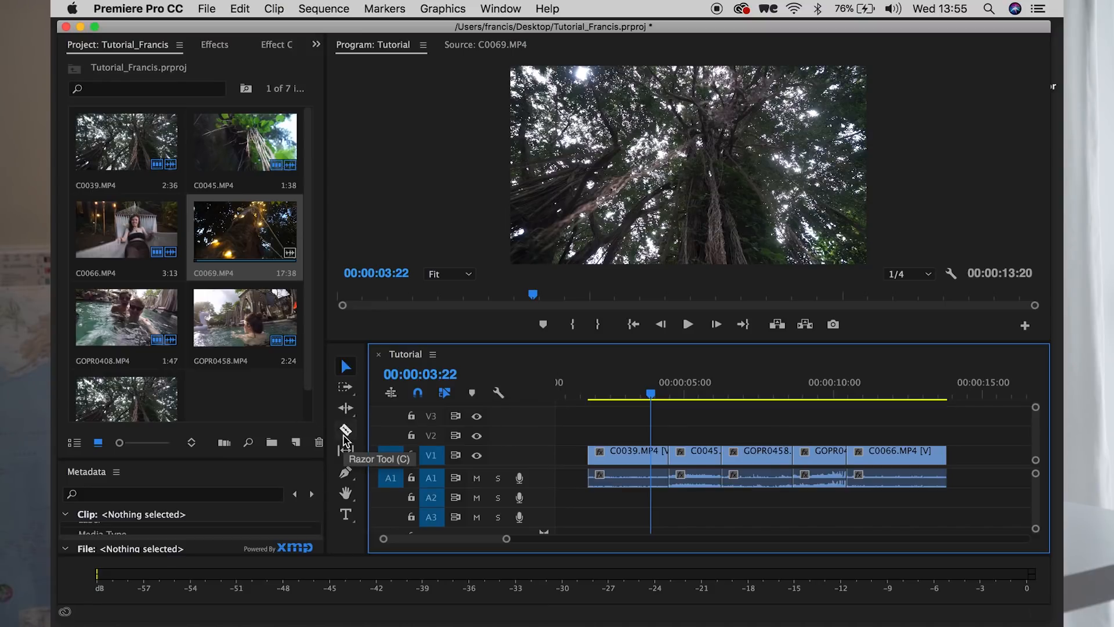
{"action": "key", "text": "c"}
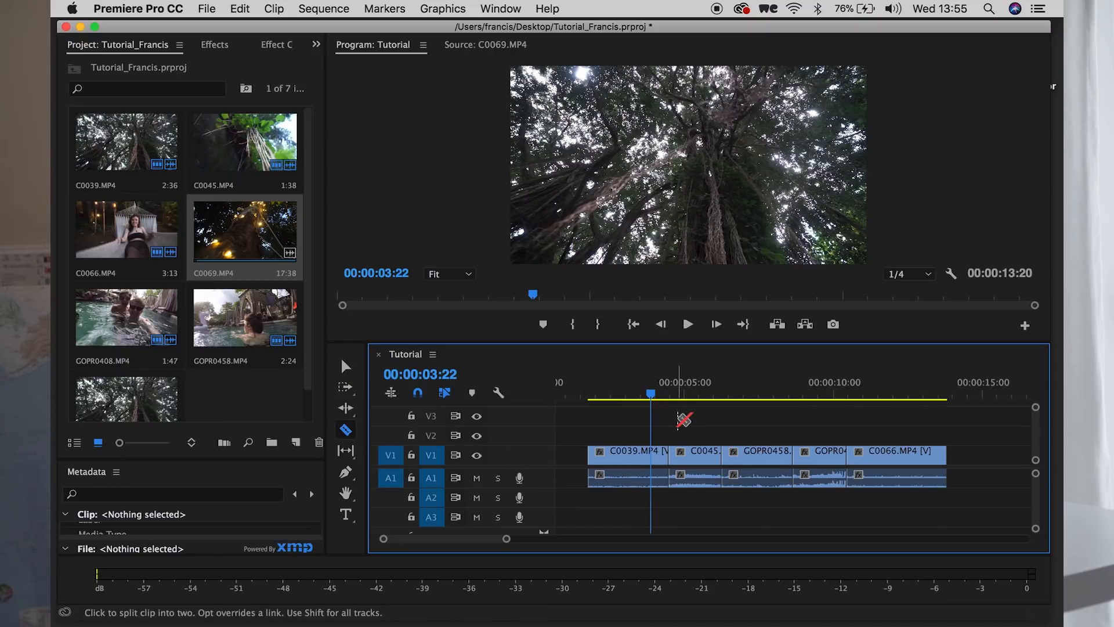
{"action": "key", "text": "v"}
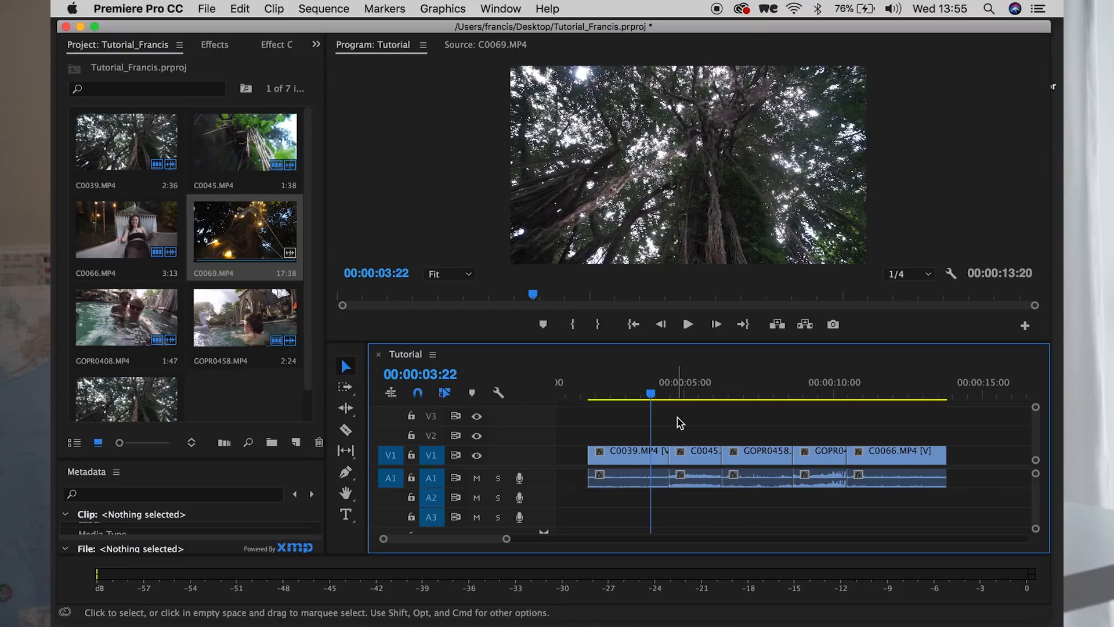
{"action": "left_click_drag", "start_coordinate": [585, 408], "coordinate": [876, 459]}
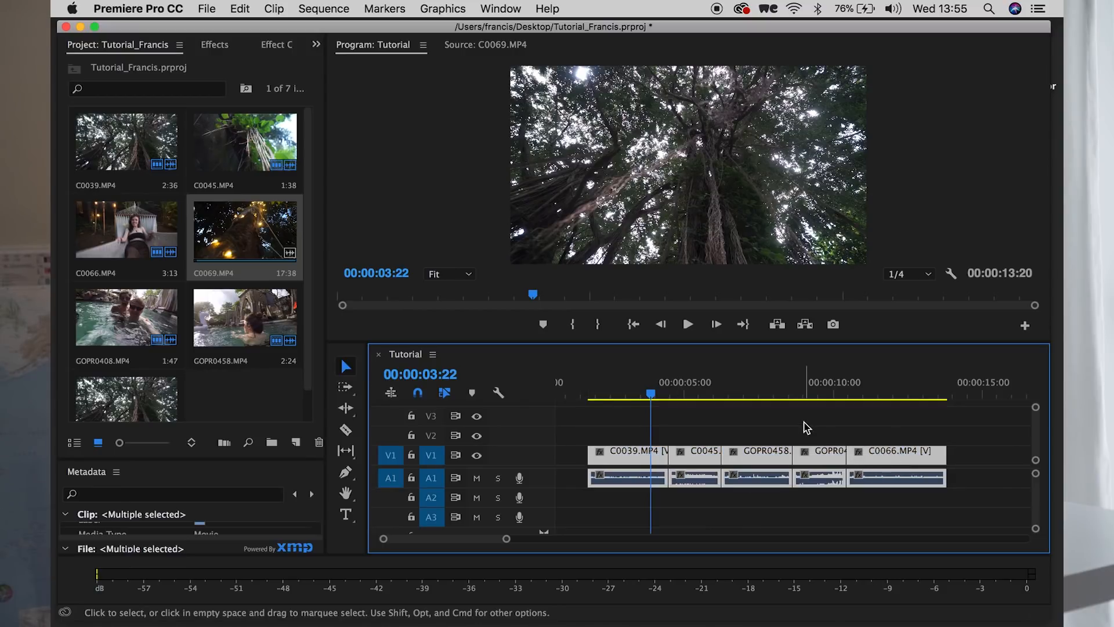
{"action": "left_click", "coordinate": [806, 427]}
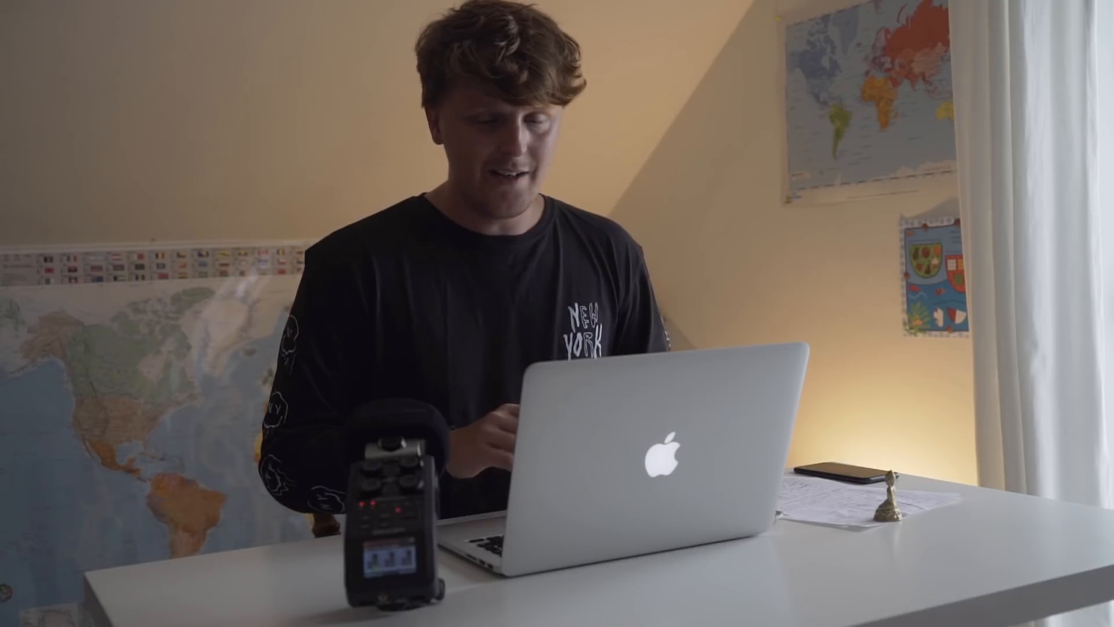
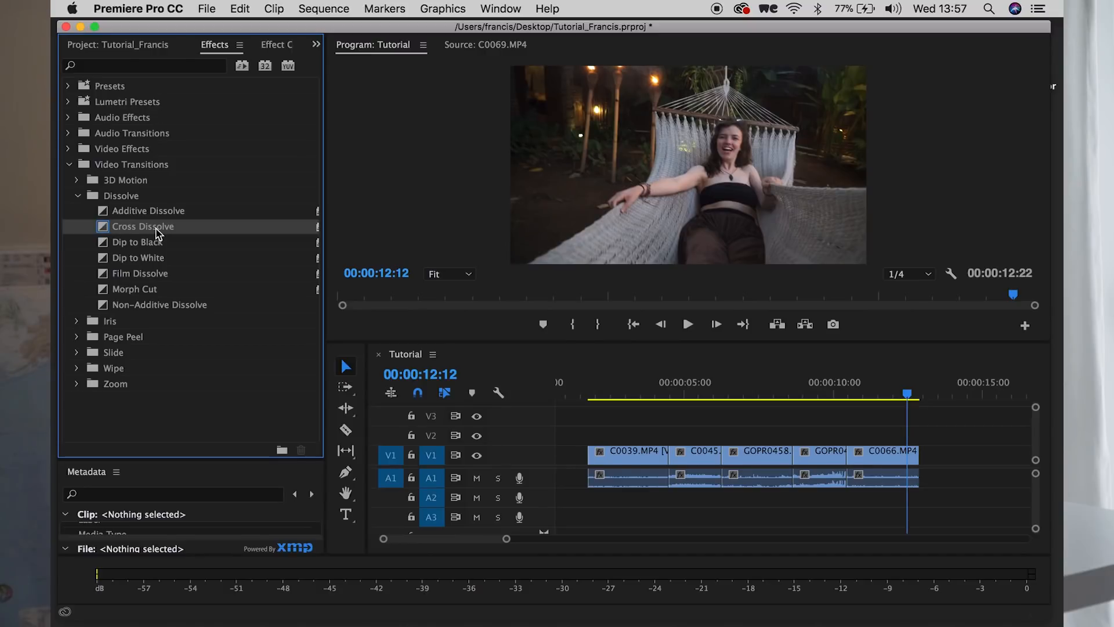
Apply Cross Dissolve to the start of the C0039.MP4 clip and to the cut between C0039.MP4 and C0045.MP4
{"action": "left_click_drag", "start_coordinate": [158, 232], "coordinate": [592, 459]}
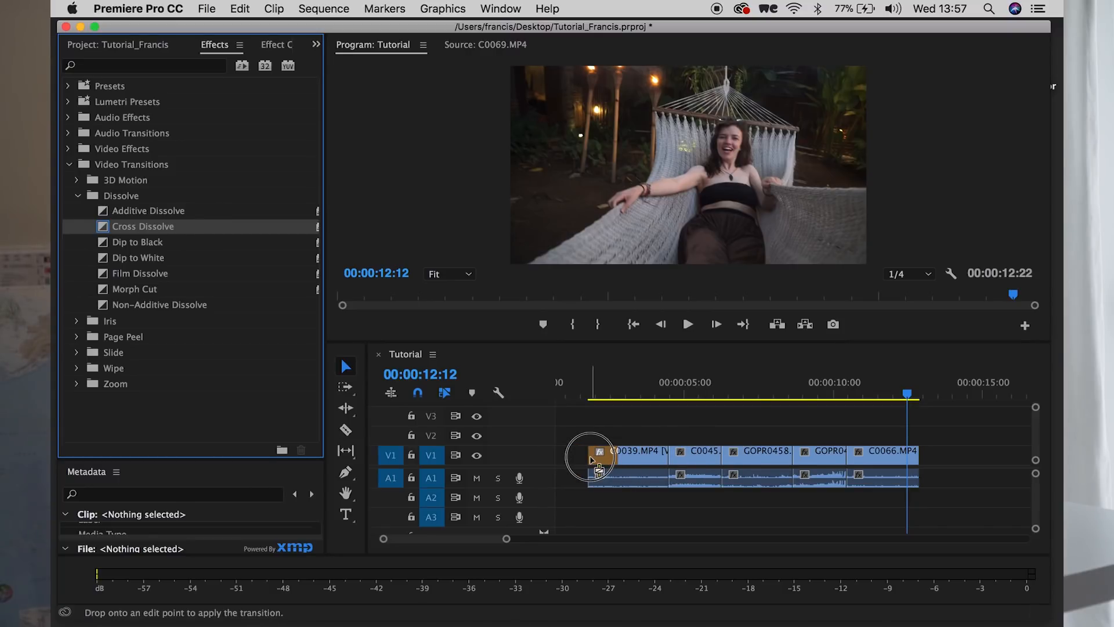
{"action": "mouse_move", "coordinate": [590, 458]}
{"action": "left_mouse_down"}
{"action": "mouse_move", "coordinate": [718, 455]}
{"action": "mouse_move", "coordinate": [599, 460]}
{"action": "left_mouse_up"}
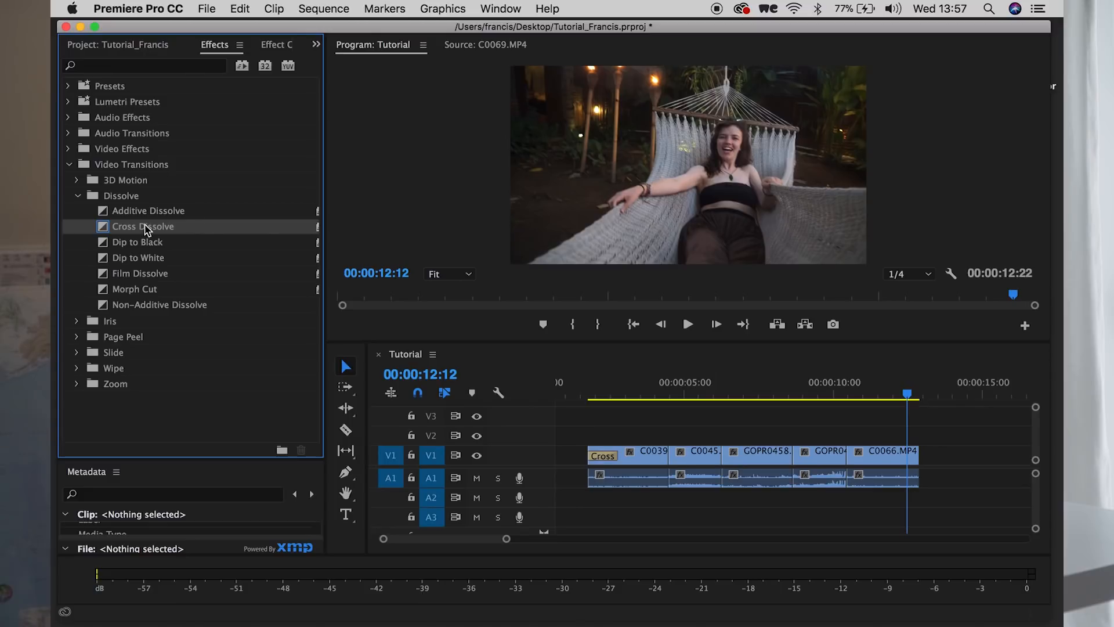
{"action": "left_click_drag", "start_coordinate": [145, 229], "coordinate": [668, 458]}
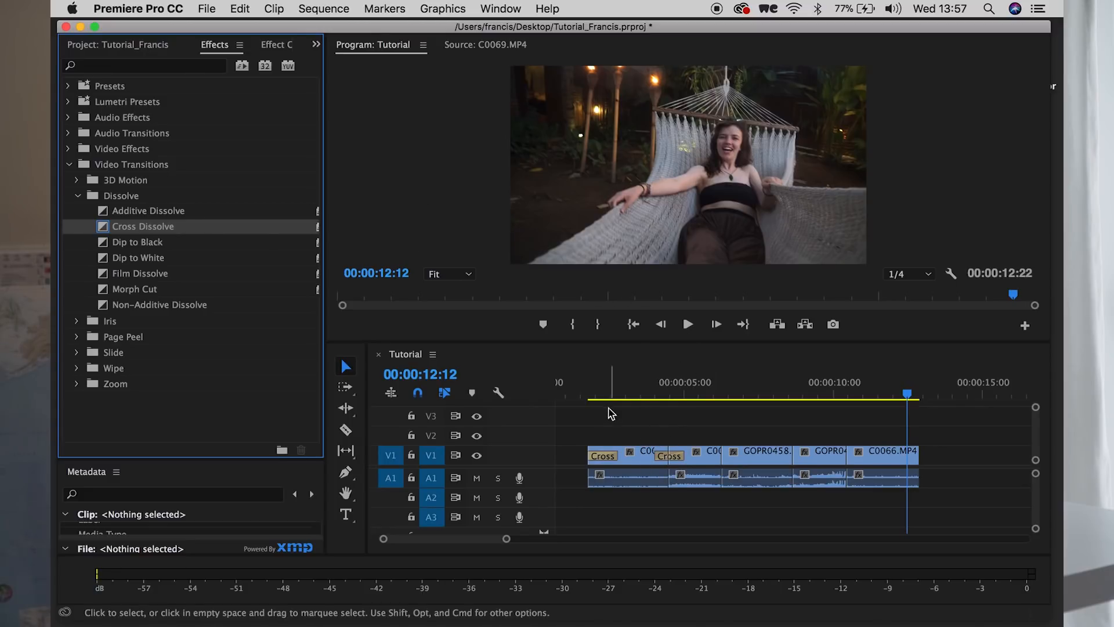
Play the sequence from just before the first clip to preview the cross dissolves
{"action": "left_click", "coordinate": [587, 395]}
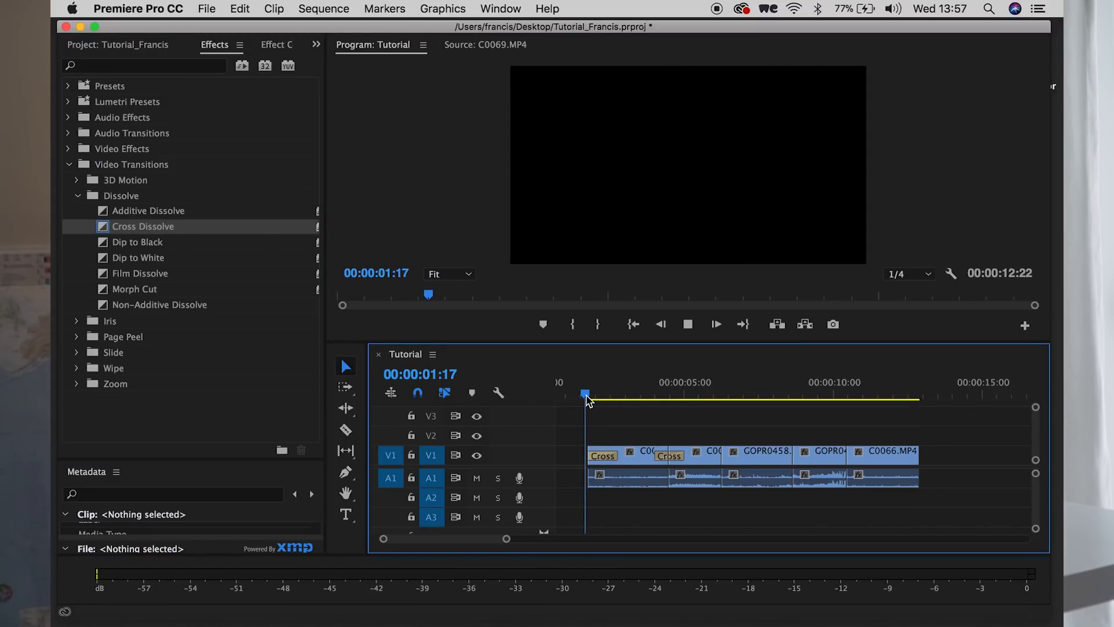
{"action": "key", "text": "space"}
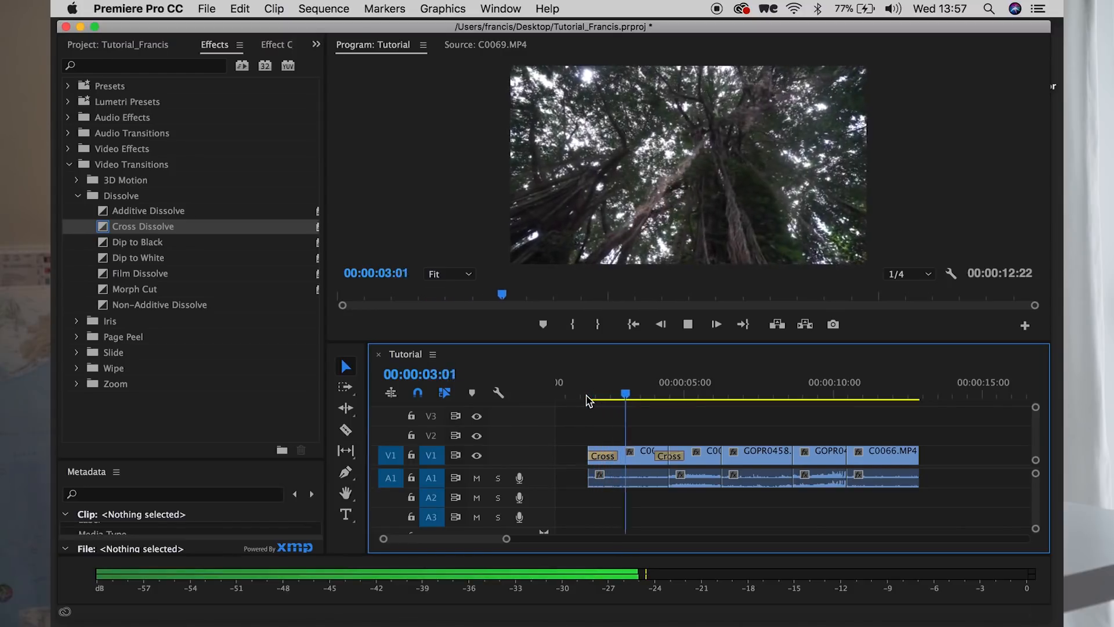
{"action": "scroll", "coordinate": [652, 423], "scroll_direction": "up", "scroll_amount": 3}
{"action": "left_click", "coordinate": [641, 398]}
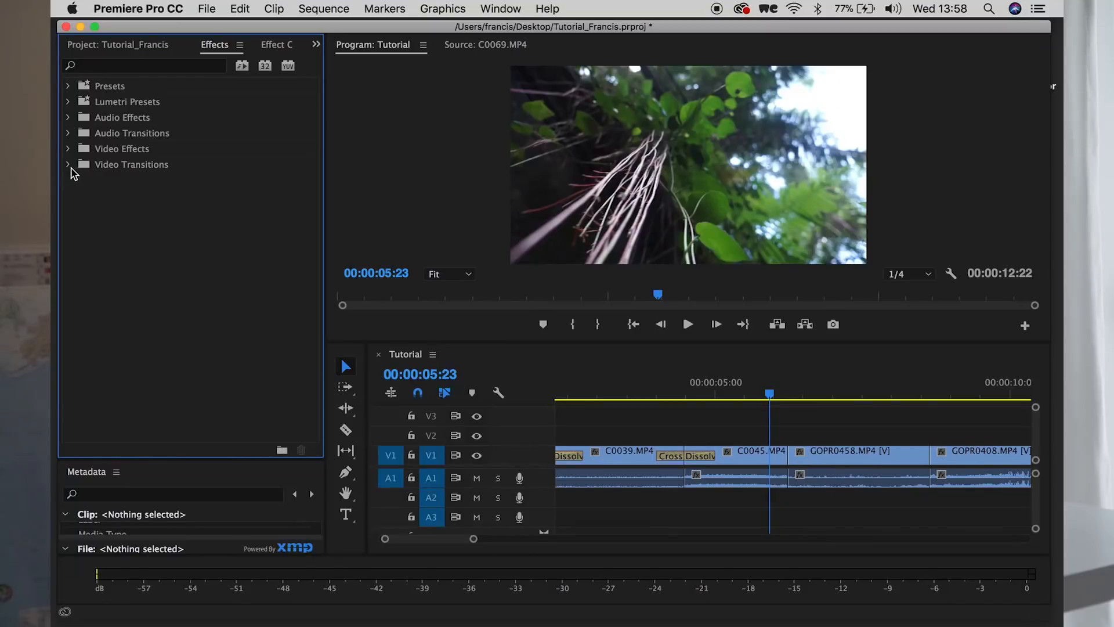
Browse the video transition categories and apply the Slide transition to the cut between C0045.MP4 and GOPR0458.MP4
{"action": "left_click", "coordinate": [68, 165]}
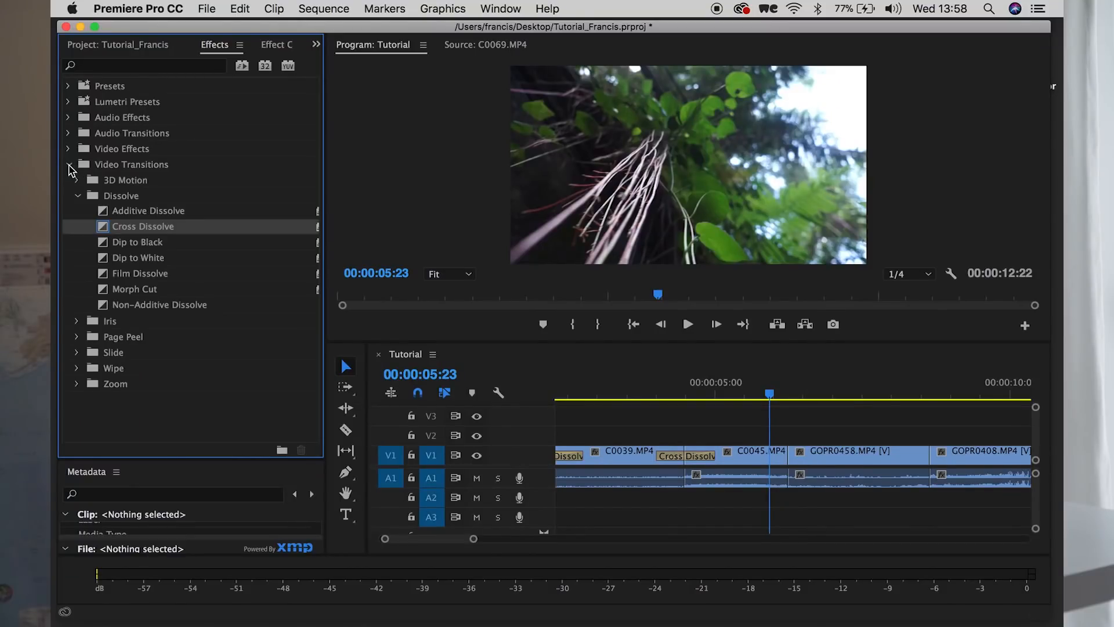
{"action": "left_click", "coordinate": [77, 195]}
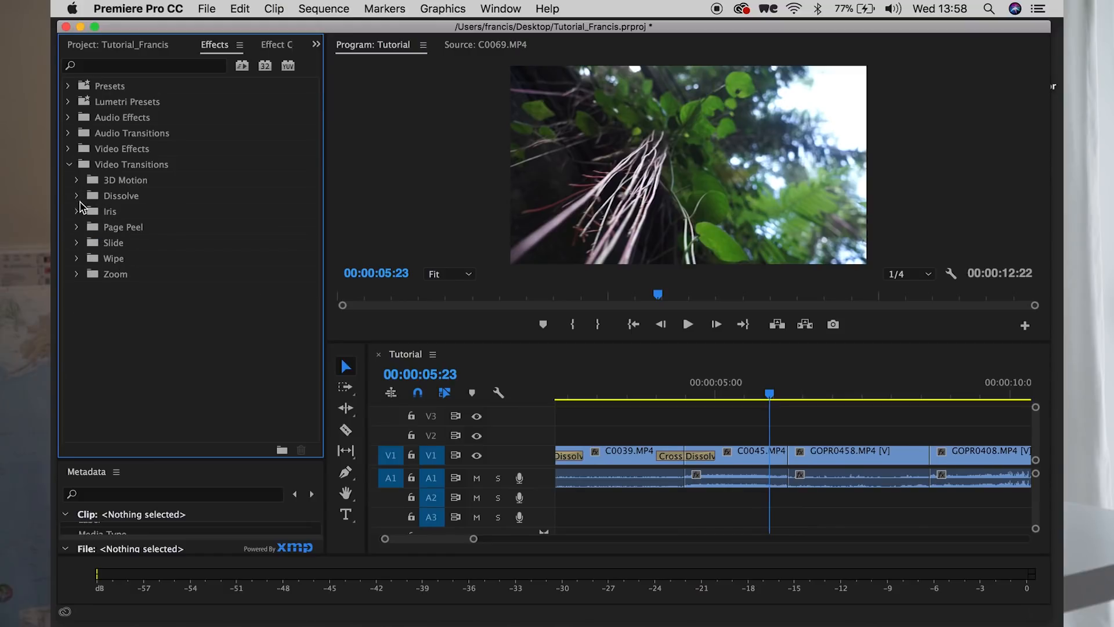
{"action": "left_click", "coordinate": [77, 211]}
{"action": "left_click", "coordinate": [78, 213]}
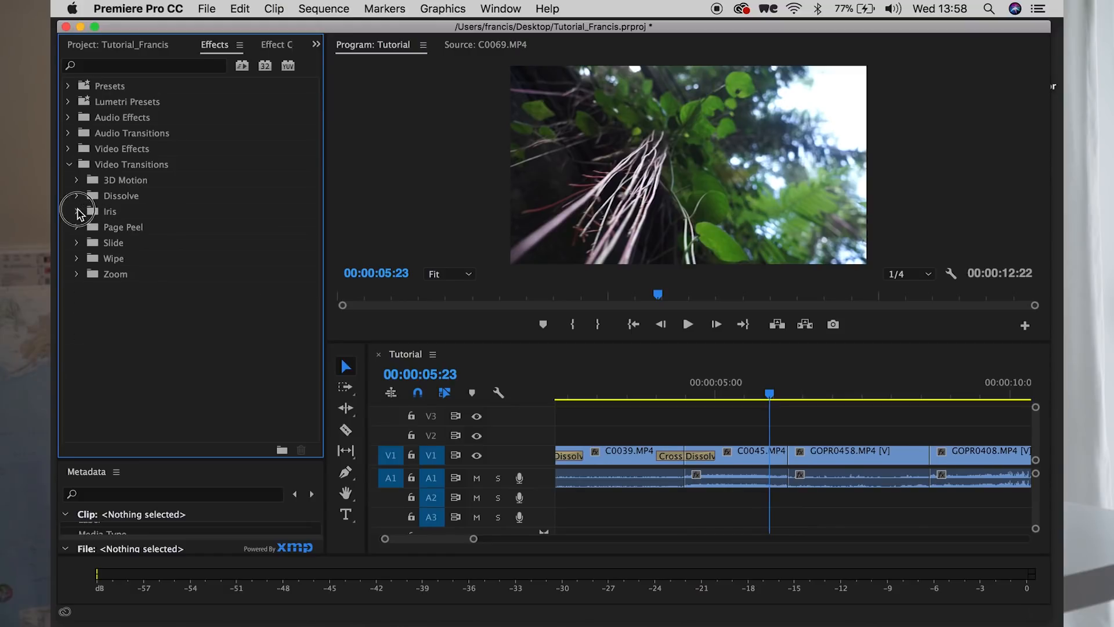
{"action": "left_click", "coordinate": [78, 244]}
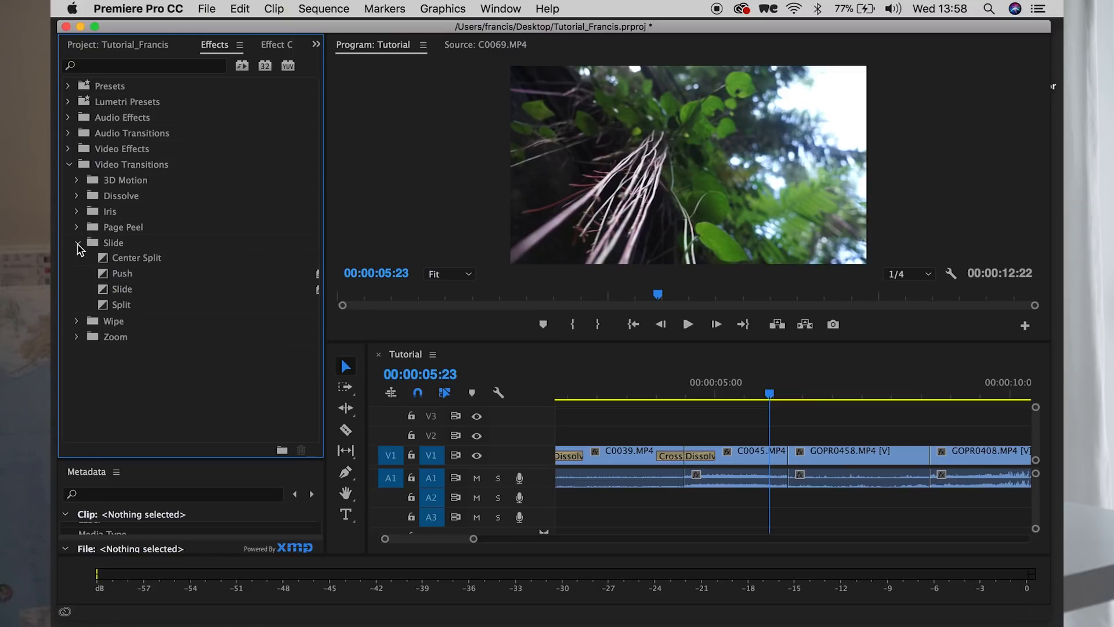
{"action": "left_click_drag", "start_coordinate": [138, 289], "coordinate": [790, 460]}
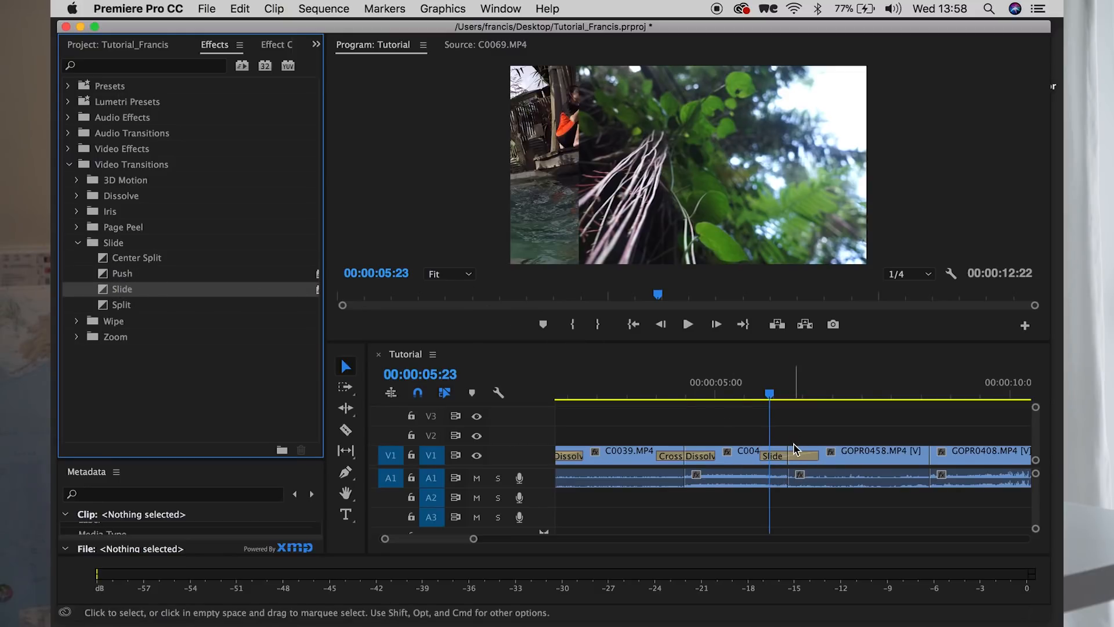
Preview the Slide transition before GOPR0458.MP4 and delete it from the timeline
{"action": "key", "text": "space"}
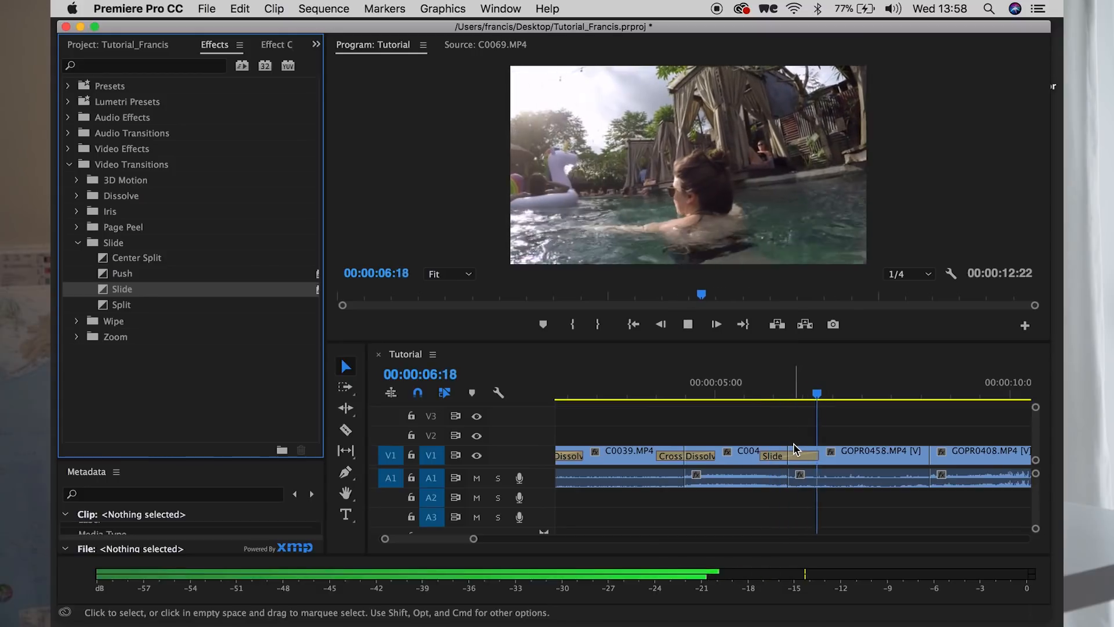
{"action": "key", "text": "space"}
{"action": "left_click", "coordinate": [789, 455]}
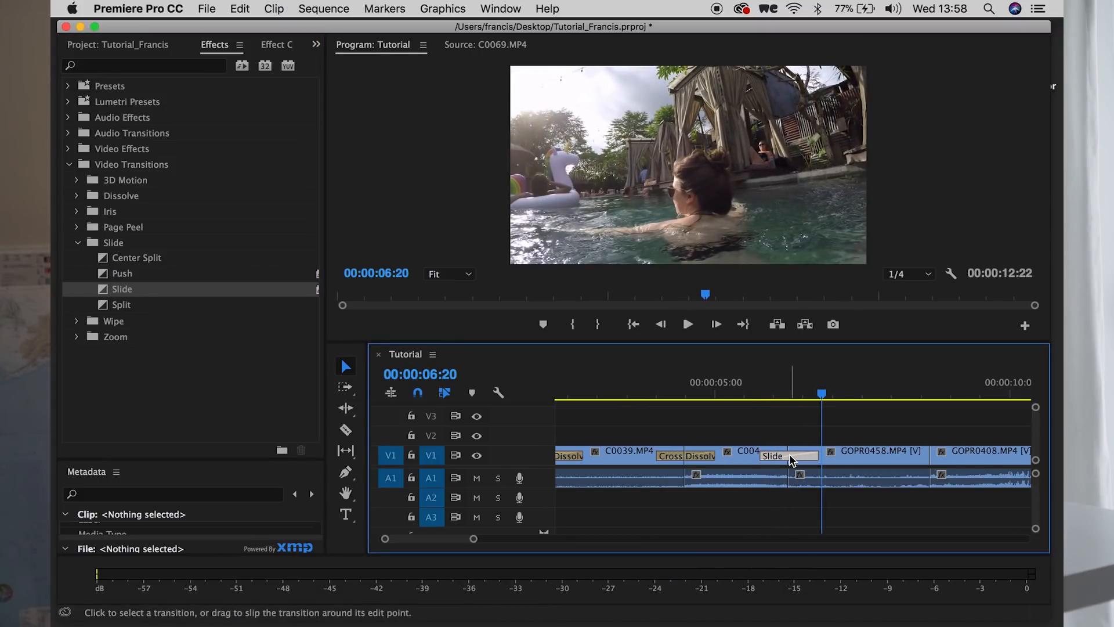
{"action": "key", "text": "Delete"}
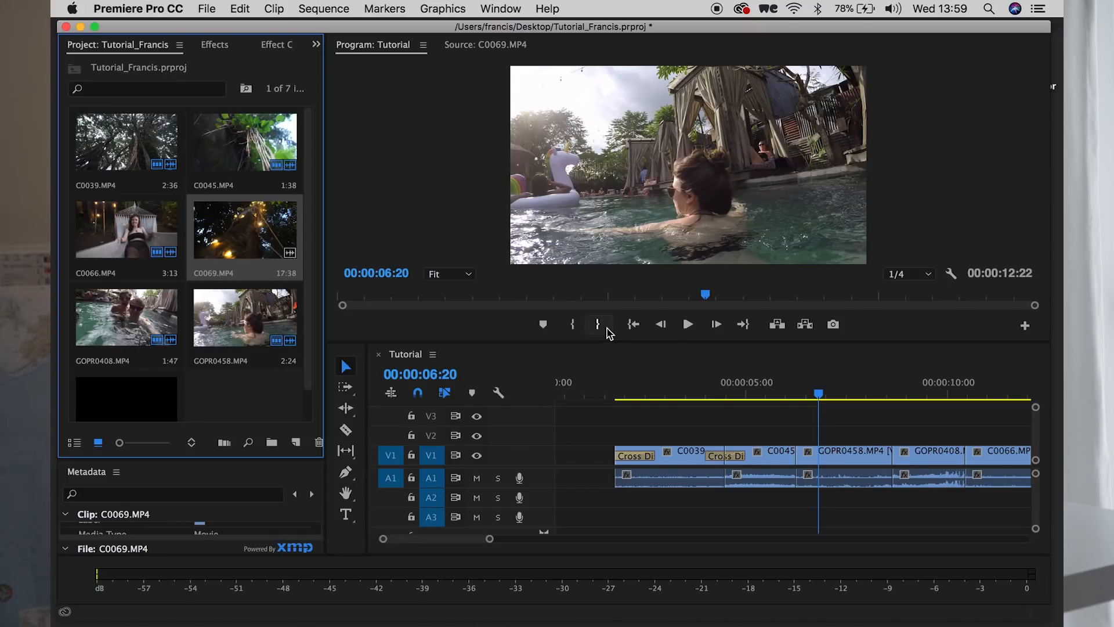
Import FrancisLogo_yt.png from the Logo folder in Finder into the project
{"action": "left_click", "coordinate": [338, 602]}
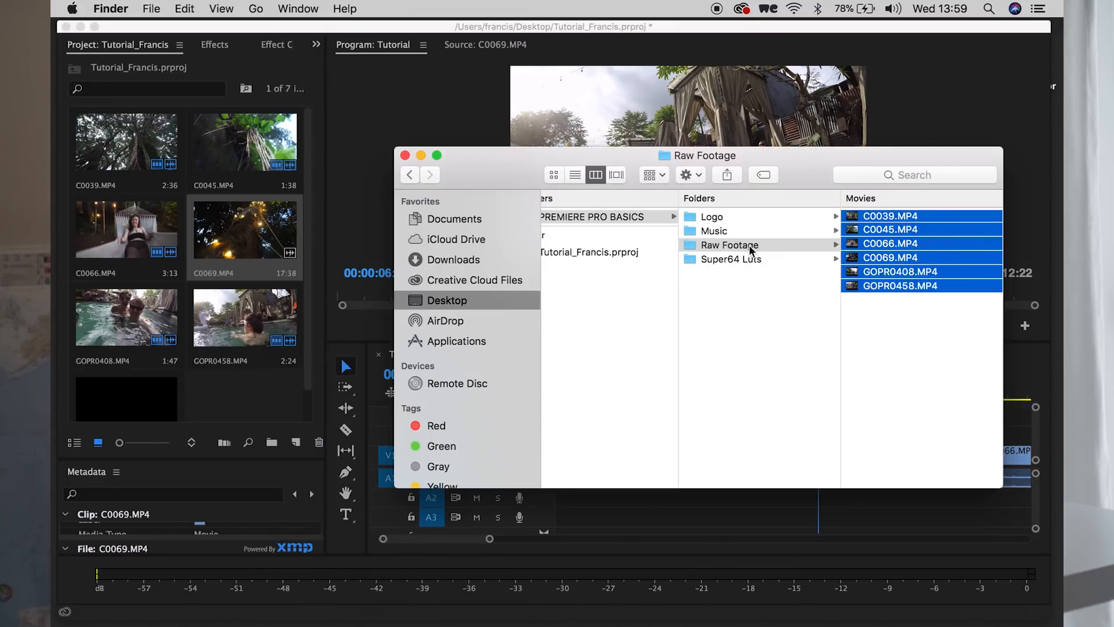
{"action": "left_click", "coordinate": [720, 217]}
{"action": "left_click", "coordinate": [890, 215]}
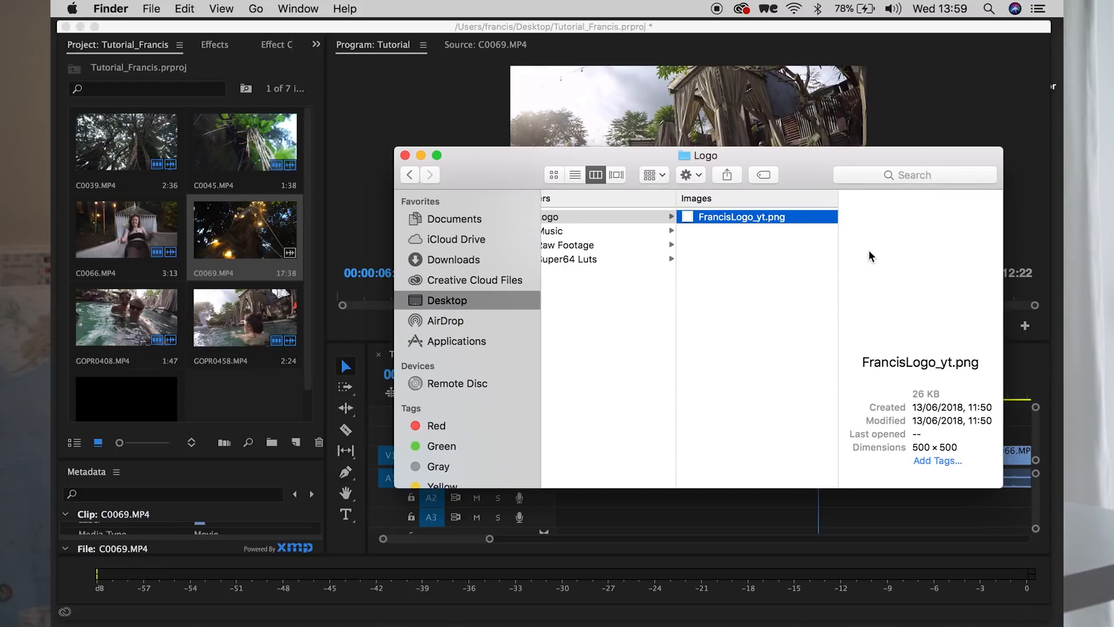
{"action": "left_click_drag", "start_coordinate": [705, 215], "coordinate": [274, 341]}
{"action": "left_click_drag", "start_coordinate": [158, 346], "coordinate": [158, 346]}
{"action": "left_click", "coordinate": [129, 379]}
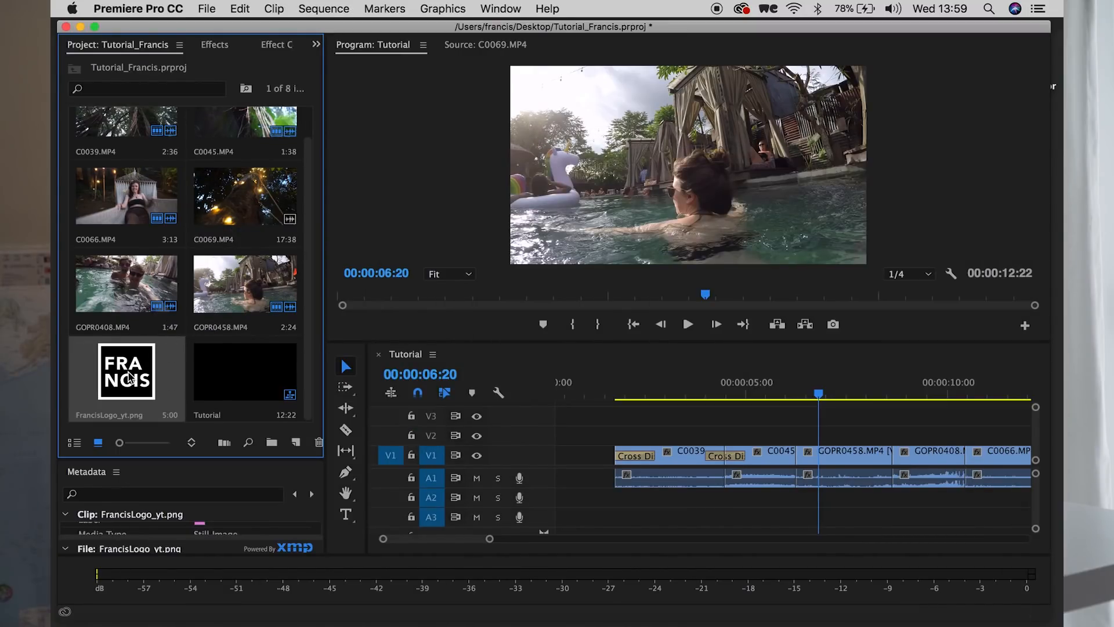
Place FrancisLogo_yt.png on track V2 from the start of the first clip and open its effect controls
{"action": "left_click_drag", "start_coordinate": [129, 377], "coordinate": [622, 427]}
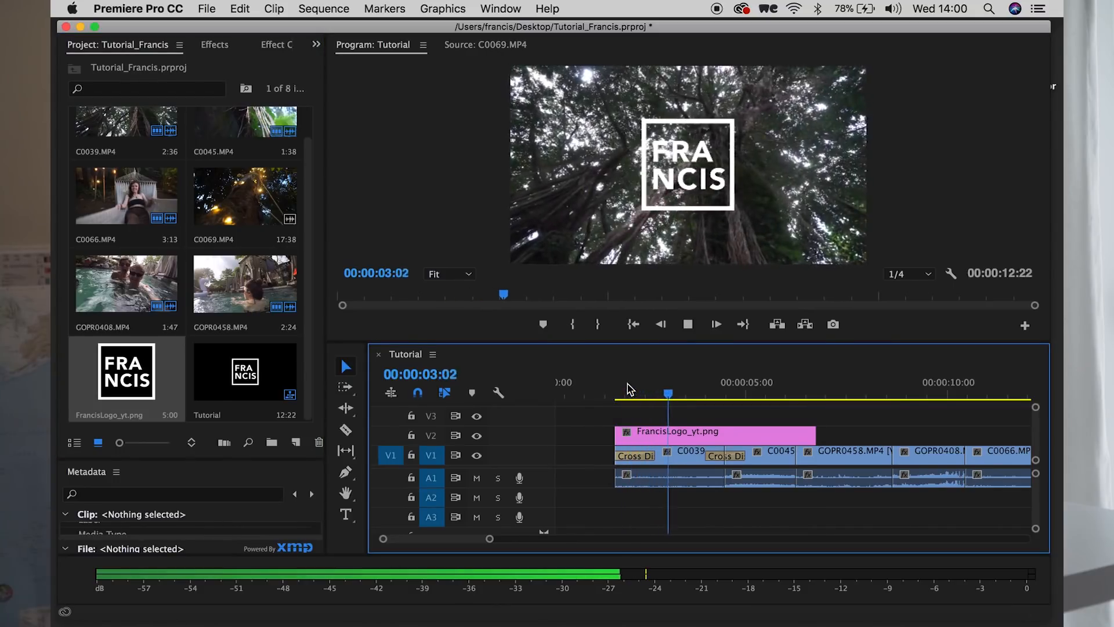
{"action": "key", "text": "space"}
{"action": "left_click", "coordinate": [699, 440]}
{"action": "left_click", "coordinate": [268, 45]}
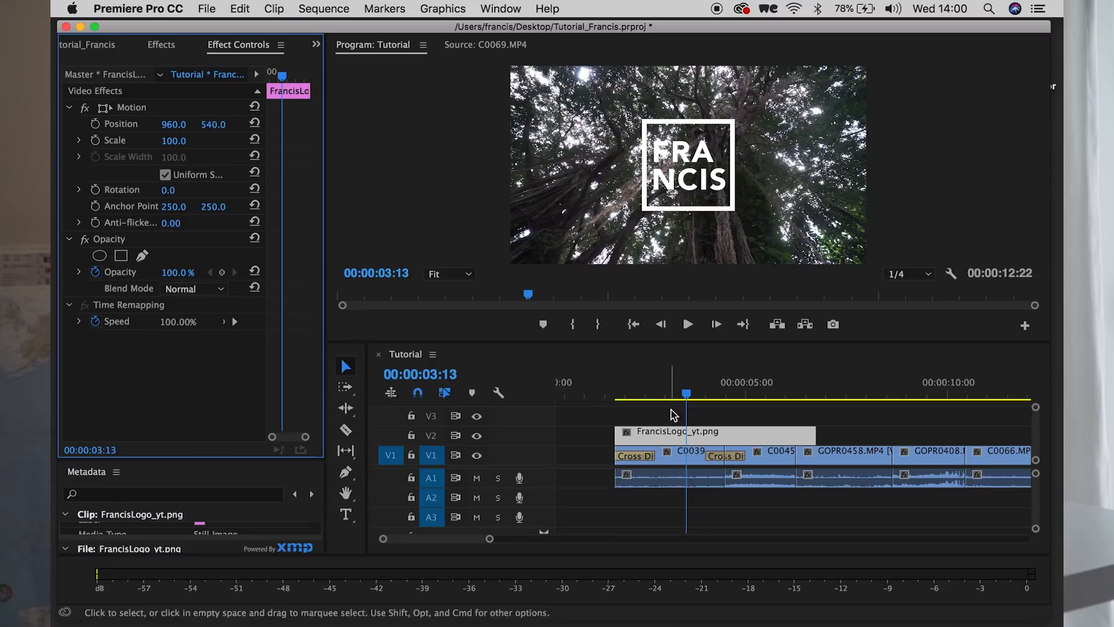
{"action": "left_click", "coordinate": [525, 377]}
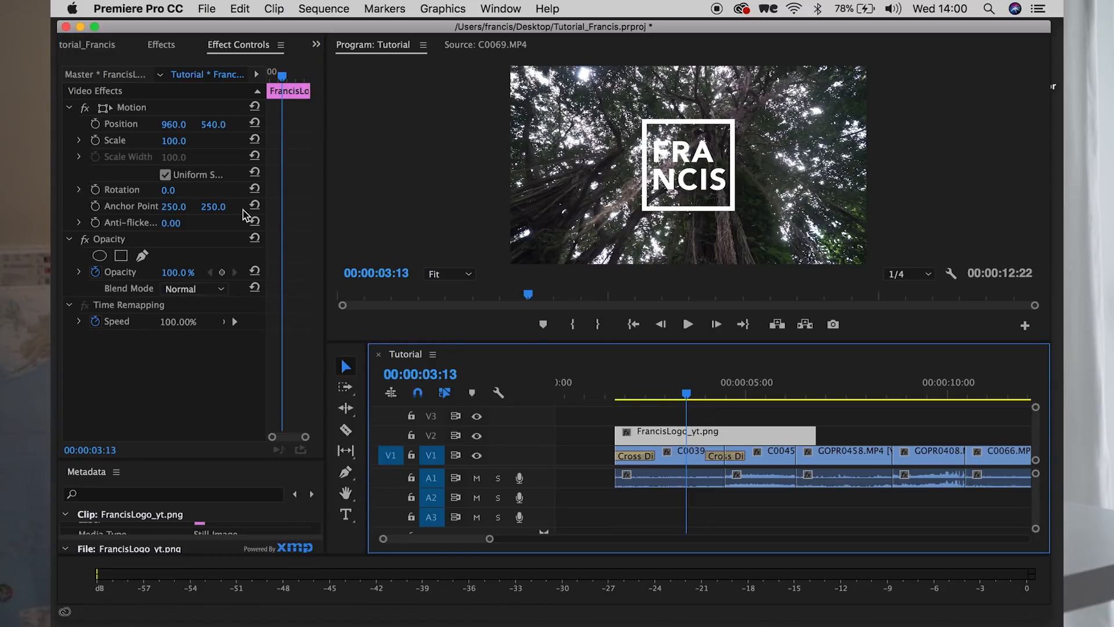
Try shifting the logo's position in the frame and undo the changes
{"action": "left_click", "coordinate": [171, 127]}
{"action": "mouse_move", "coordinate": [170, 127]}
{"action": "left_mouse_down"}
{"action": "mouse_move", "coordinate": [222, 125]}
{"action": "mouse_move", "coordinate": [134, 126]}
{"action": "mouse_move", "coordinate": [182, 141]}
{"action": "left_mouse_up"}
{"action": "key", "text": "super+z"}
{"action": "key", "text": "super+z"}
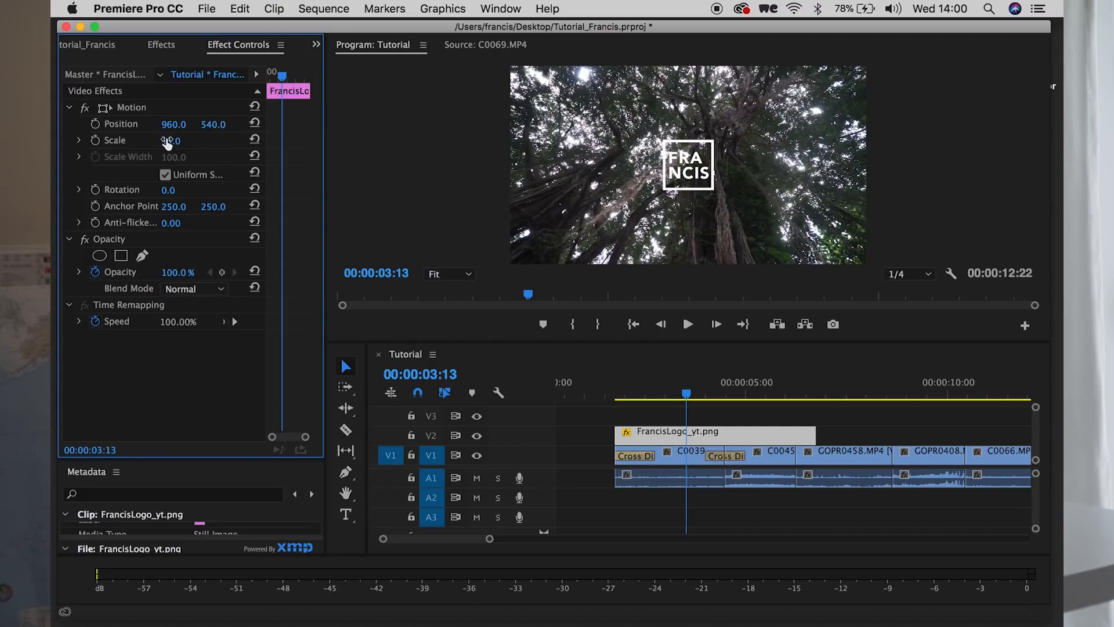
Scale the logo down to 27 and add a Scale keyframe at the logo clip's start, 00:00:01:19
{"action": "left_click_drag", "start_coordinate": [182, 142], "coordinate": [165, 141]}
{"action": "left_click", "coordinate": [644, 419]}
{"action": "left_click_drag", "start_coordinate": [620, 393], "coordinate": [615, 393]}
{"action": "left_click", "coordinate": [642, 442]}
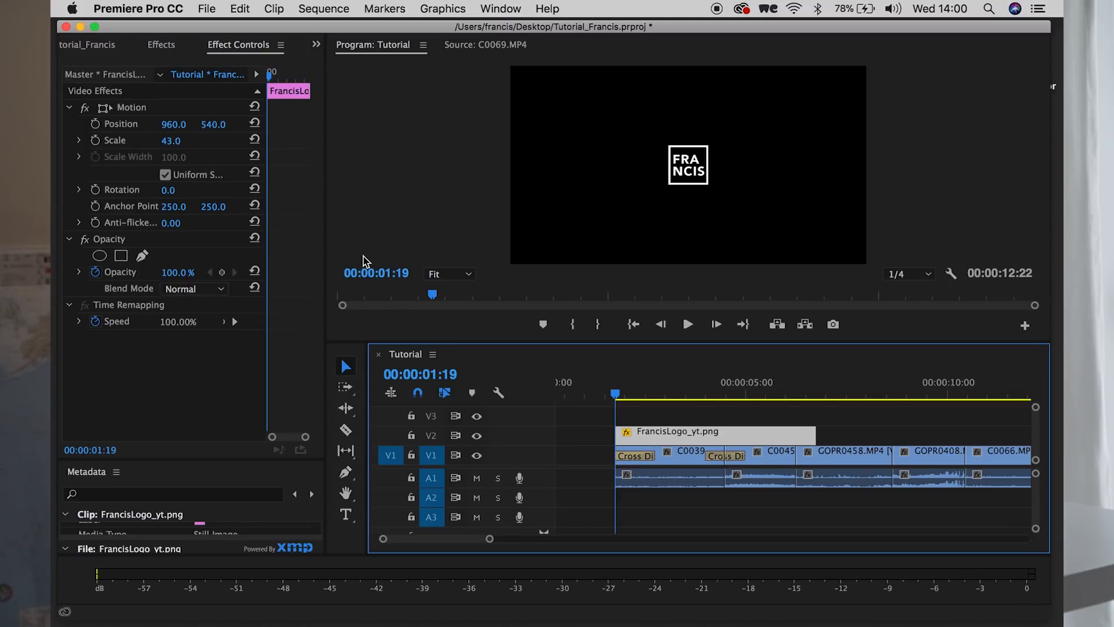
{"action": "left_click_drag", "start_coordinate": [172, 148], "coordinate": [159, 148]}
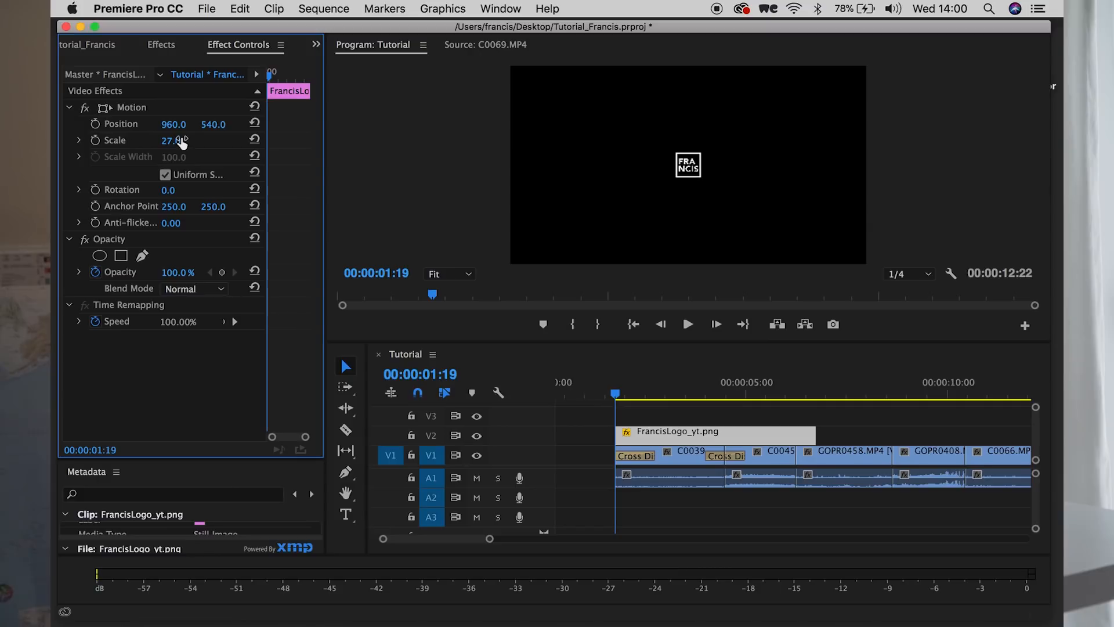
{"action": "left_click", "coordinate": [95, 141]}
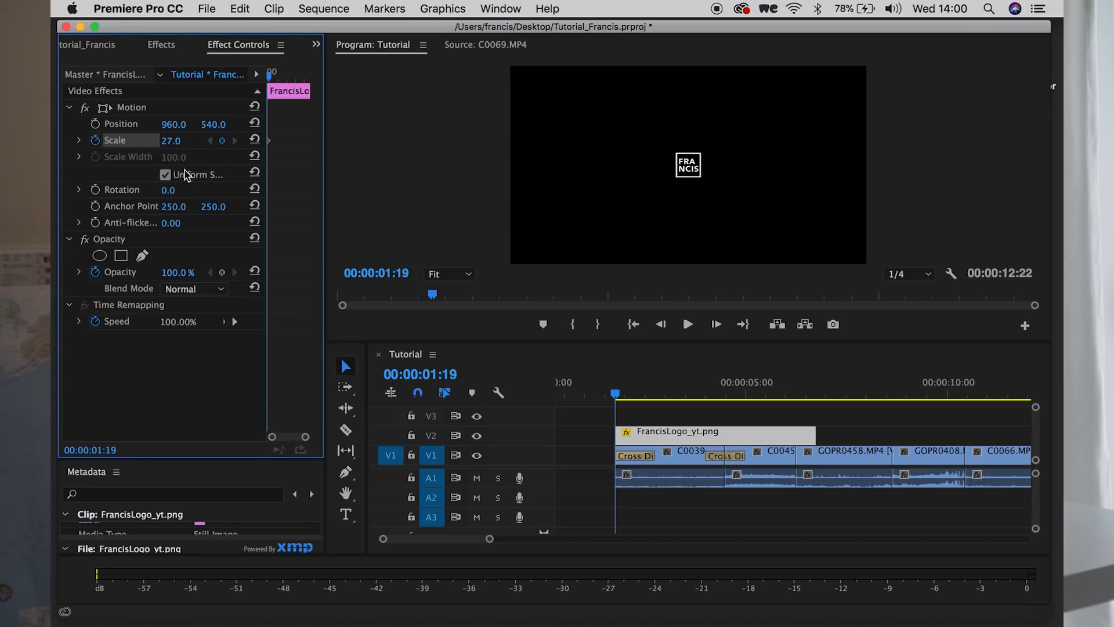
Add a second Scale keyframe to the logo at 00:00:03:22 with a value of 41
{"action": "left_click_drag", "start_coordinate": [614, 396], "coordinate": [701, 391]}
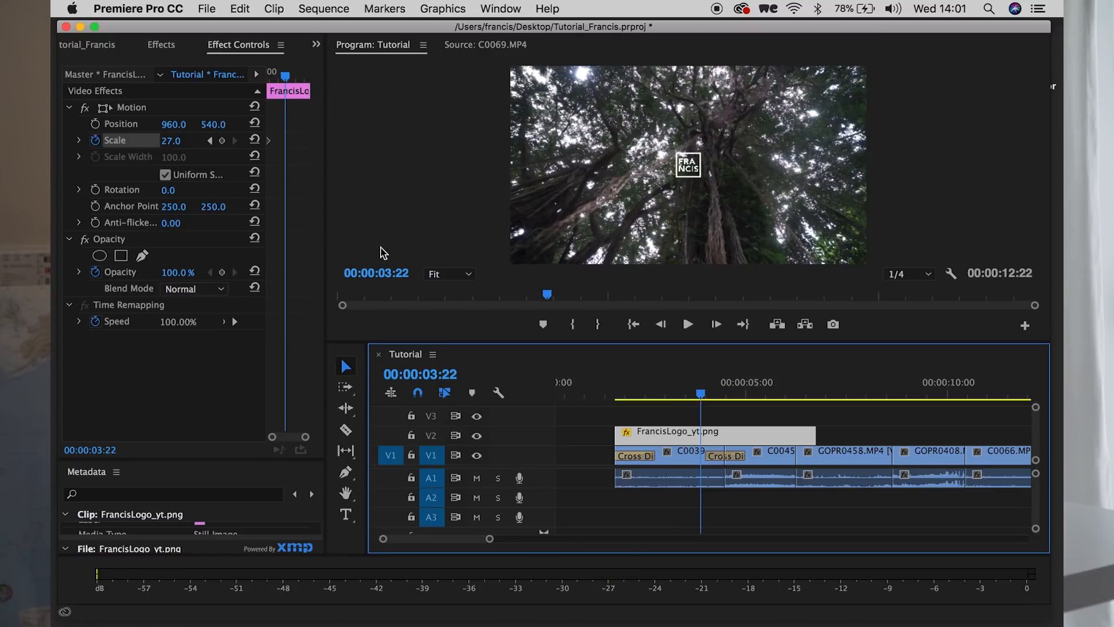
{"action": "left_click_drag", "start_coordinate": [170, 141], "coordinate": [178, 141]}
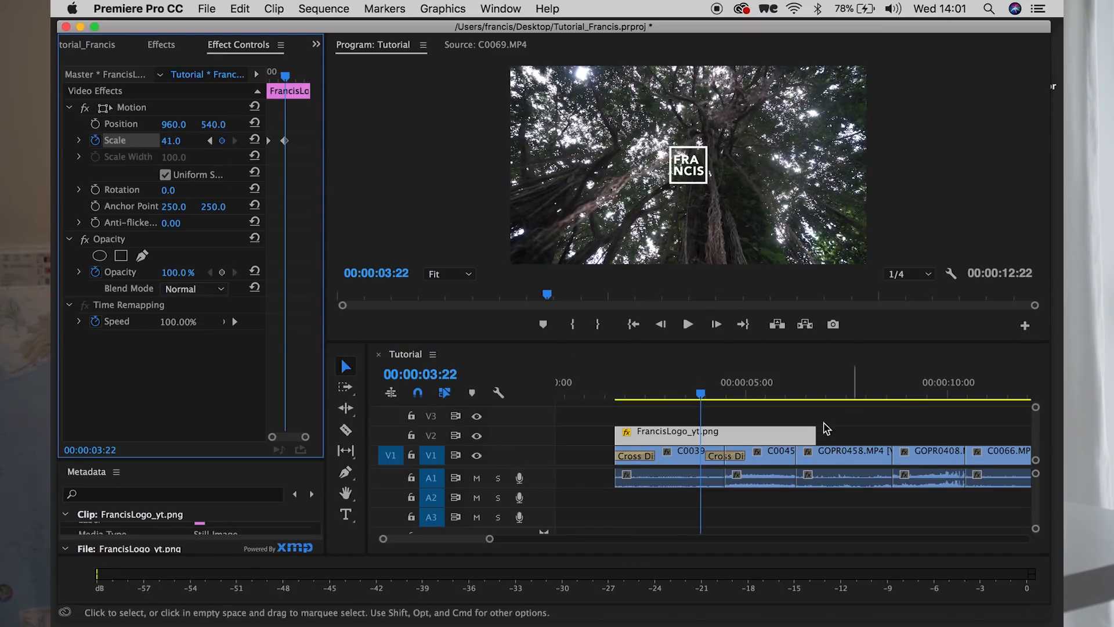
Trim the end of the logo clip to 00:00:03:22 and play back its scale animation from the clip's start
{"action": "left_click_drag", "start_coordinate": [815, 435], "coordinate": [618, 401]}
{"action": "left_click", "coordinate": [709, 429]}
{"action": "key", "text": "space"}
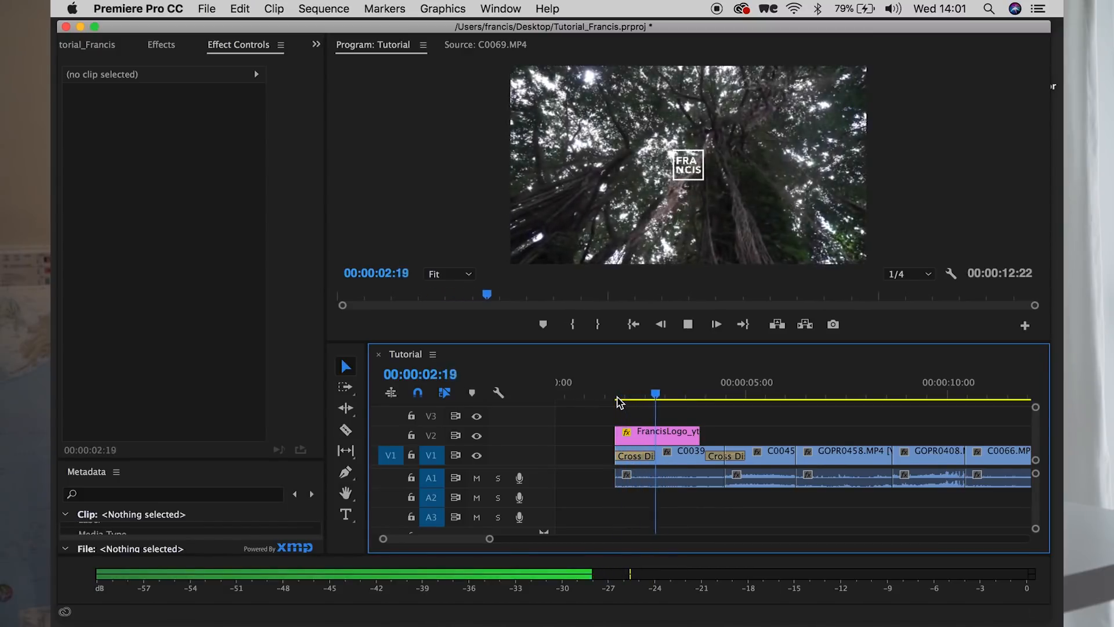
Find Cross Dissolve, apply it to the end of the logo clip and preview the fade from 00:00:01:19
{"action": "type", "text": "cross"}
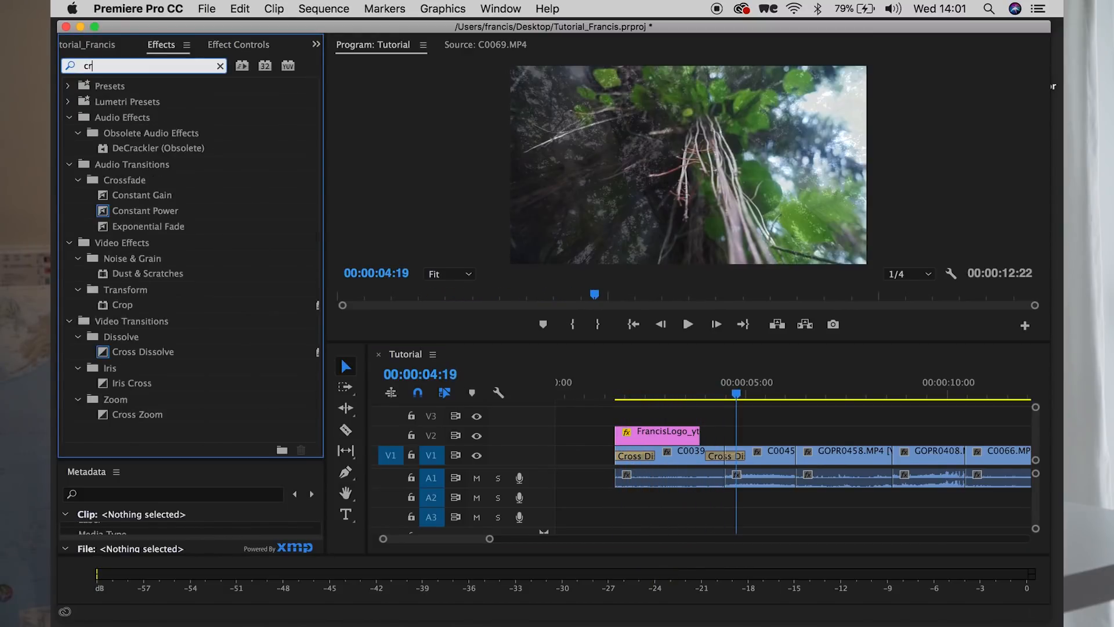
{"action": "left_click", "coordinate": [149, 262]}
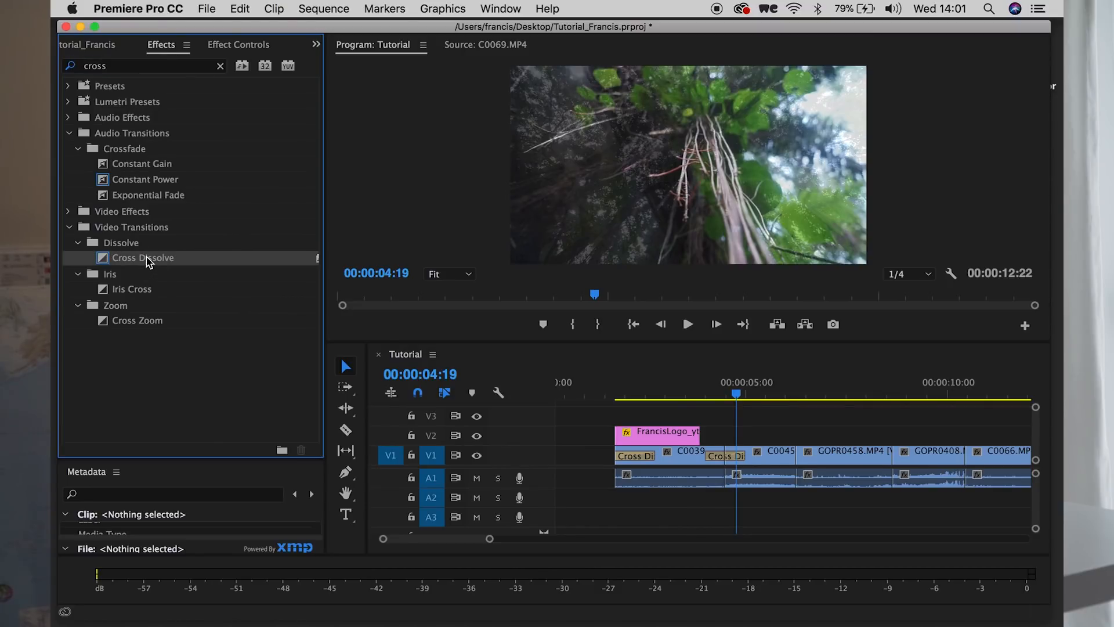
{"action": "left_click_drag", "start_coordinate": [149, 262], "coordinate": [698, 436]}
{"action": "left_click", "coordinate": [620, 394]}
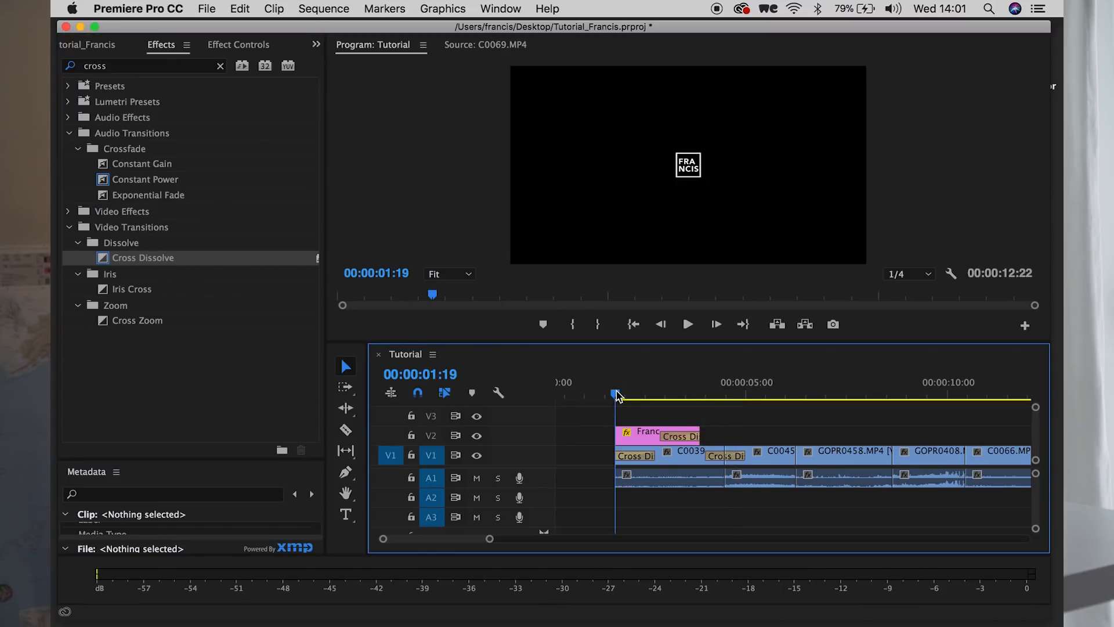
{"action": "key", "text": "space"}
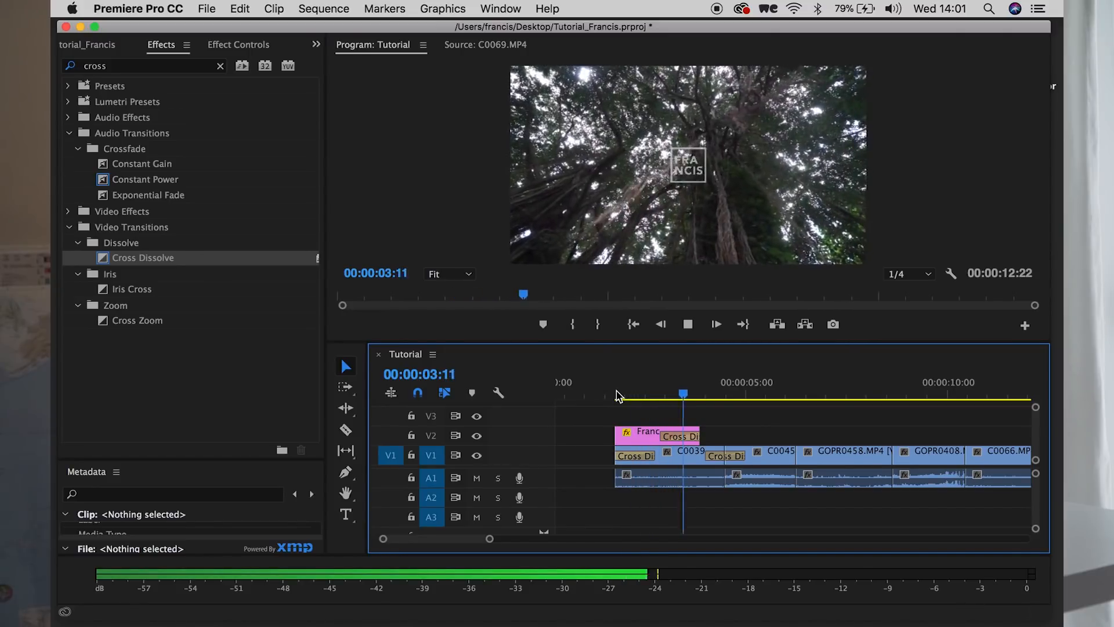
{"action": "key", "text": "space"}
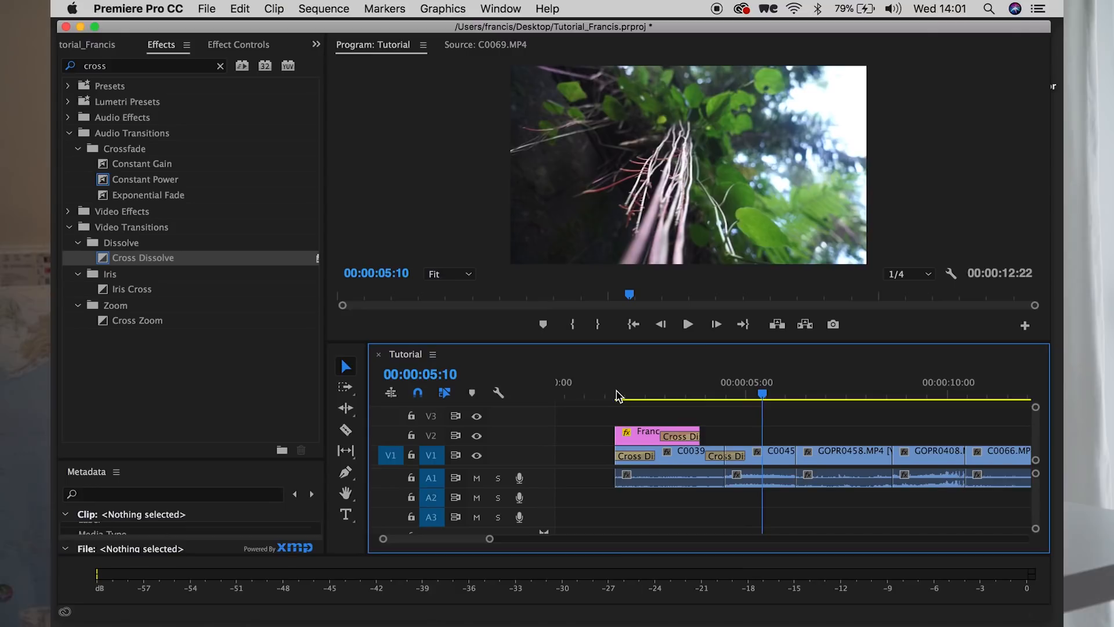
Create a new legacy title named Bali at 1920 × 1080 and 25.00 fps
{"action": "left_click", "coordinate": [111, 50]}
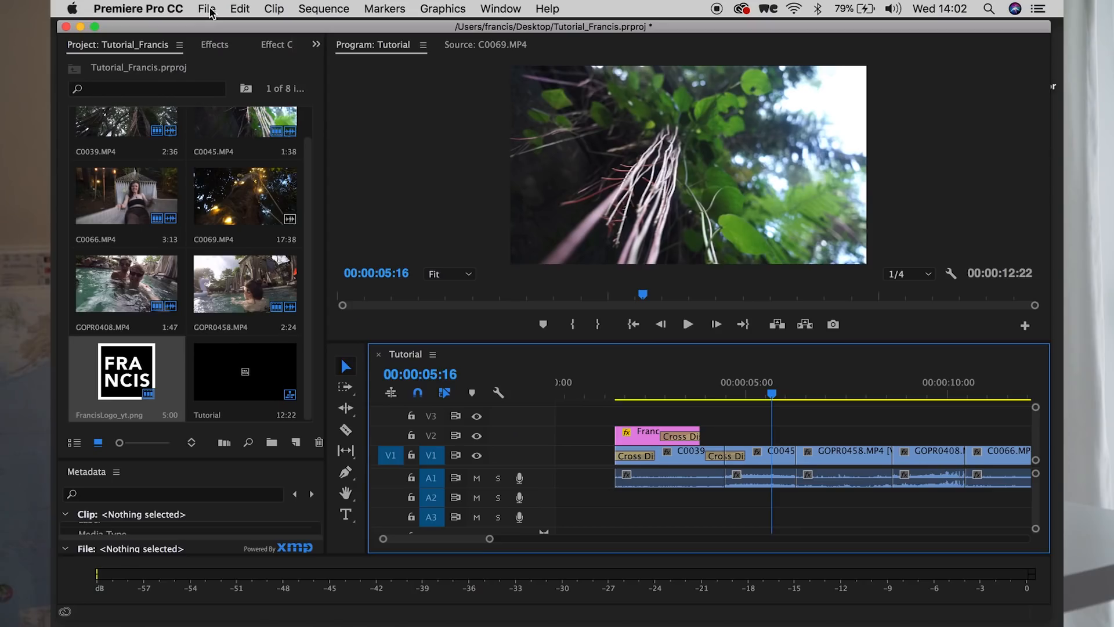
{"action": "left_click", "coordinate": [207, 8]}
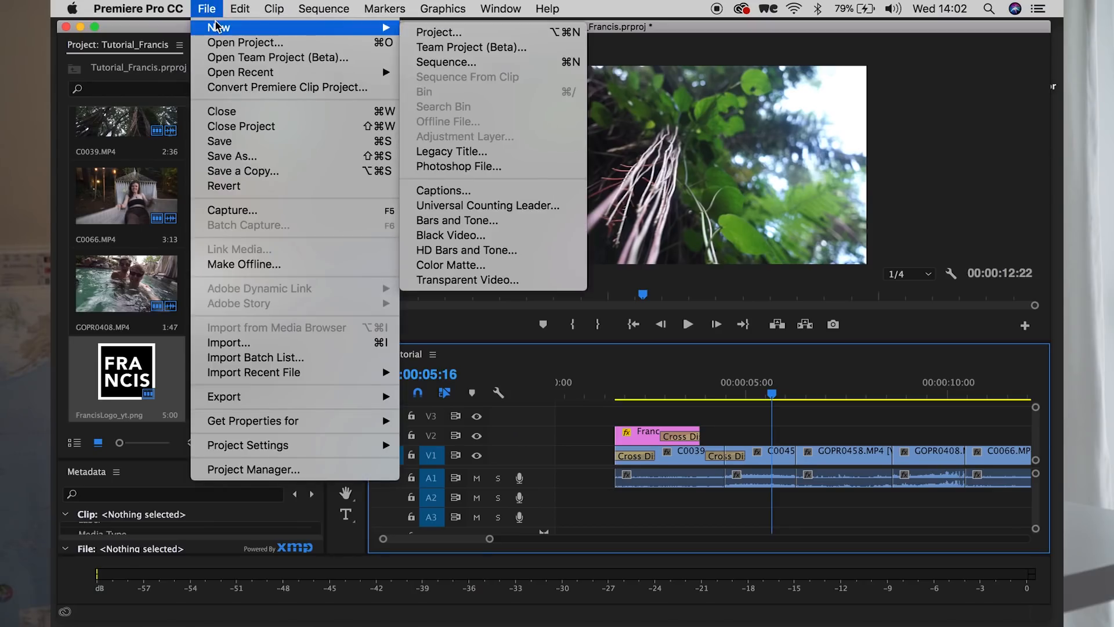
{"action": "mouse_move", "coordinate": [360, 28]}
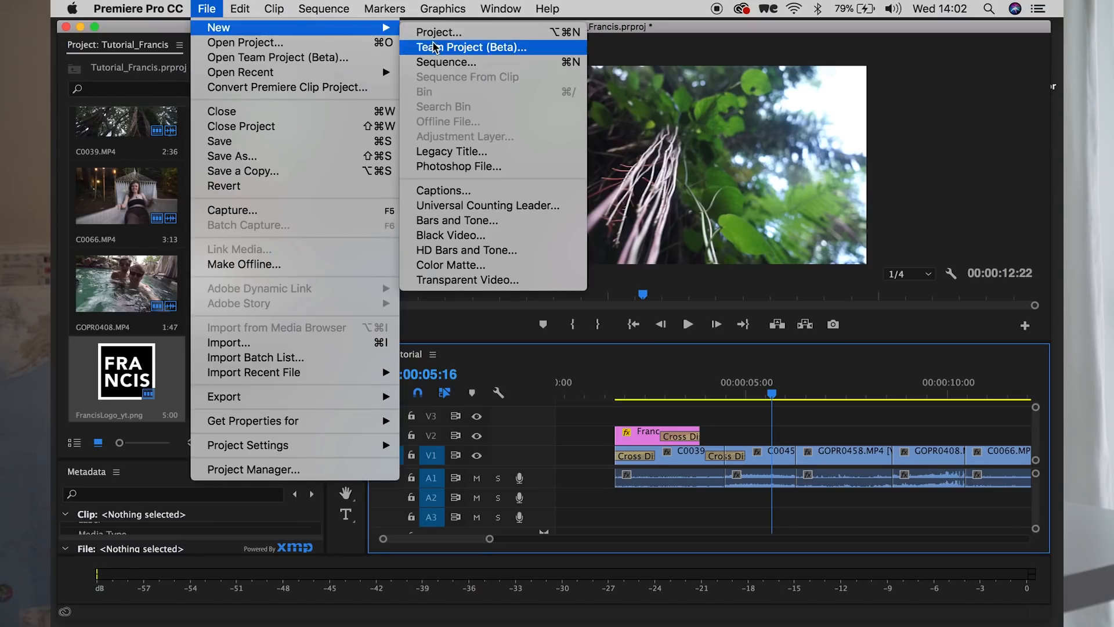
{"action": "left_click", "coordinate": [464, 152]}
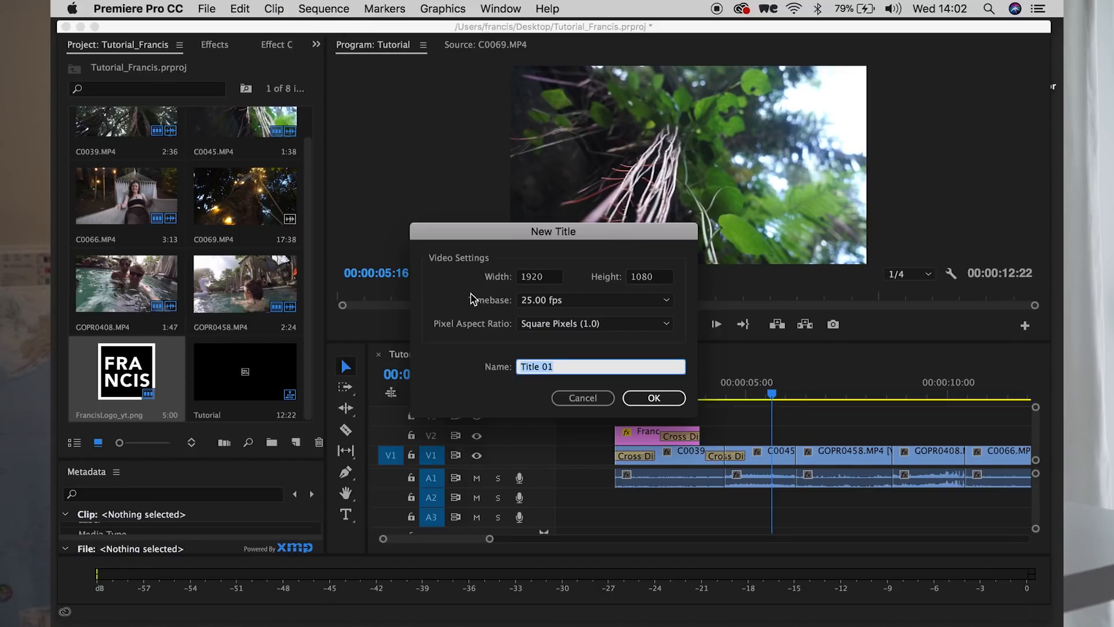
{"action": "type", "text": "Bali"}
{"action": "left_click", "coordinate": [654, 398]}
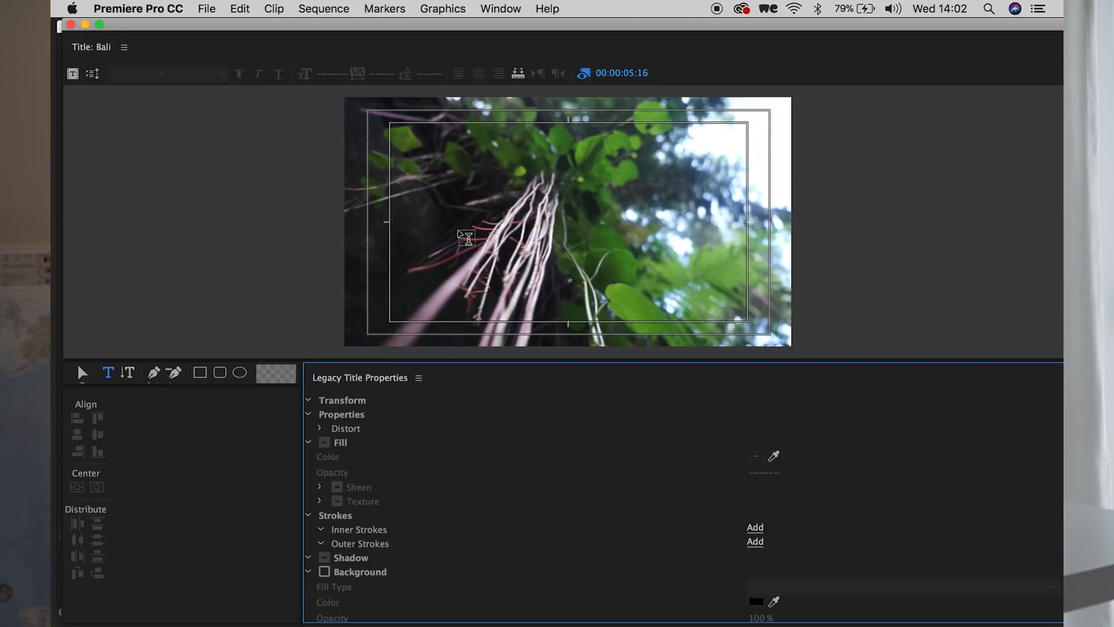
Add the text "Bali, Indonesia" to the title
{"action": "left_click", "coordinate": [457, 198]}
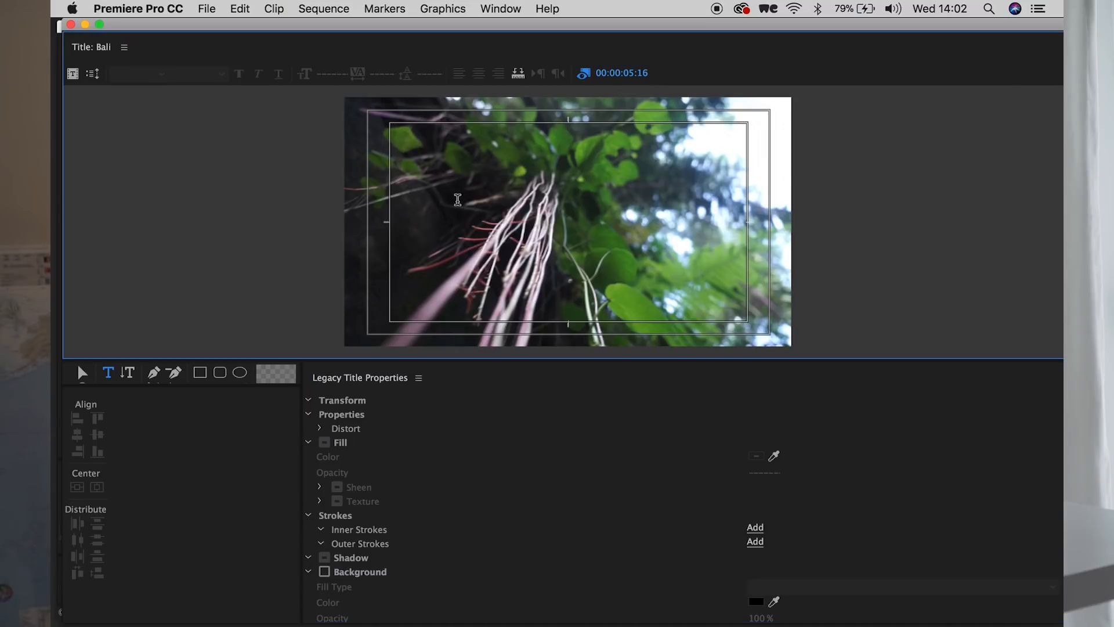
{"action": "type", "text": "B"}
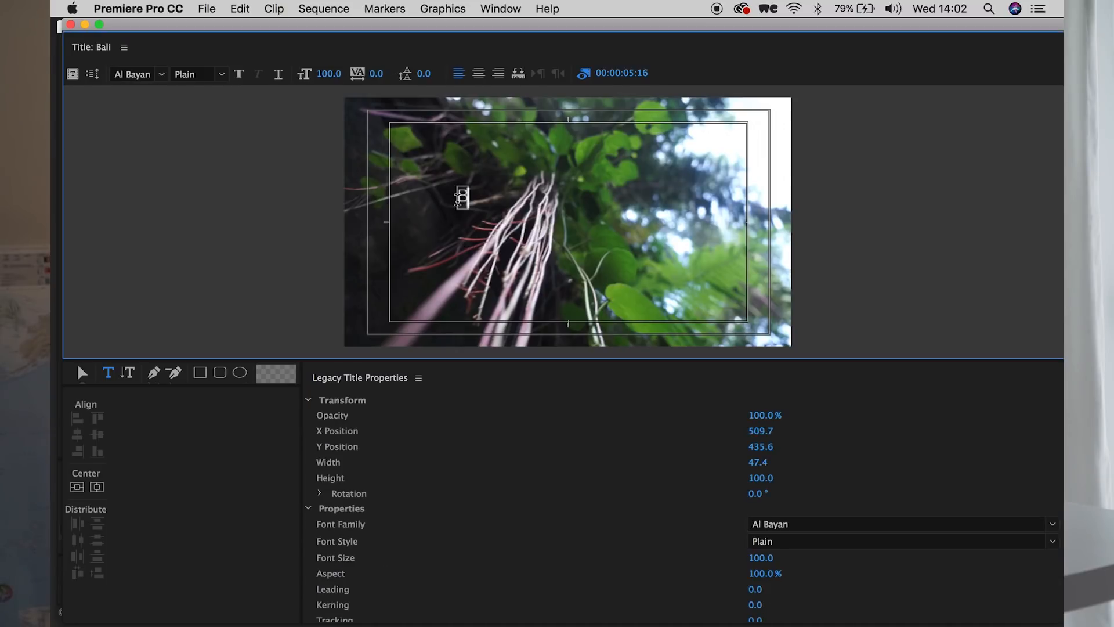
{"action": "type", "text": "ali, "}
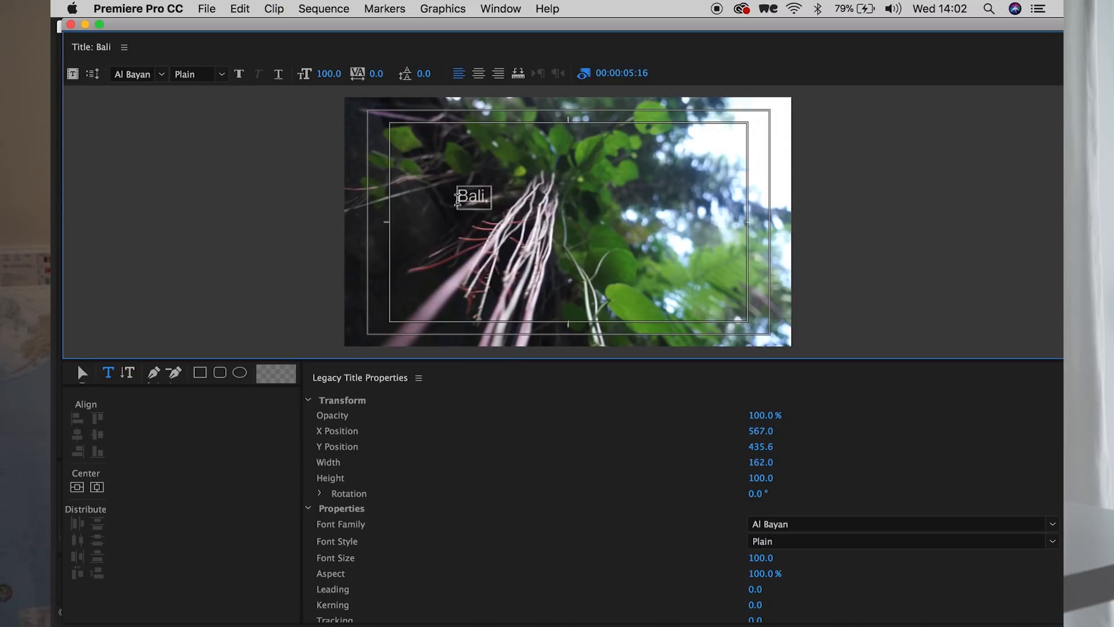
{"action": "type", "text": "Indonesia"}
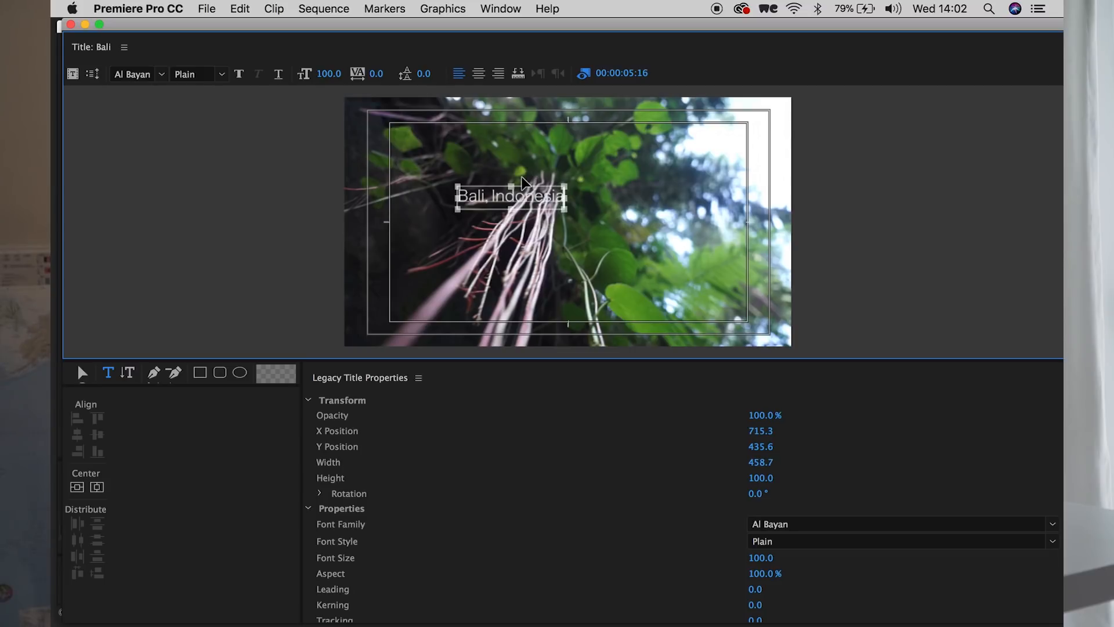
Format the title text in Verdana at size 70 and move it close to the frame's centre
{"action": "key", "text": "super+a"}
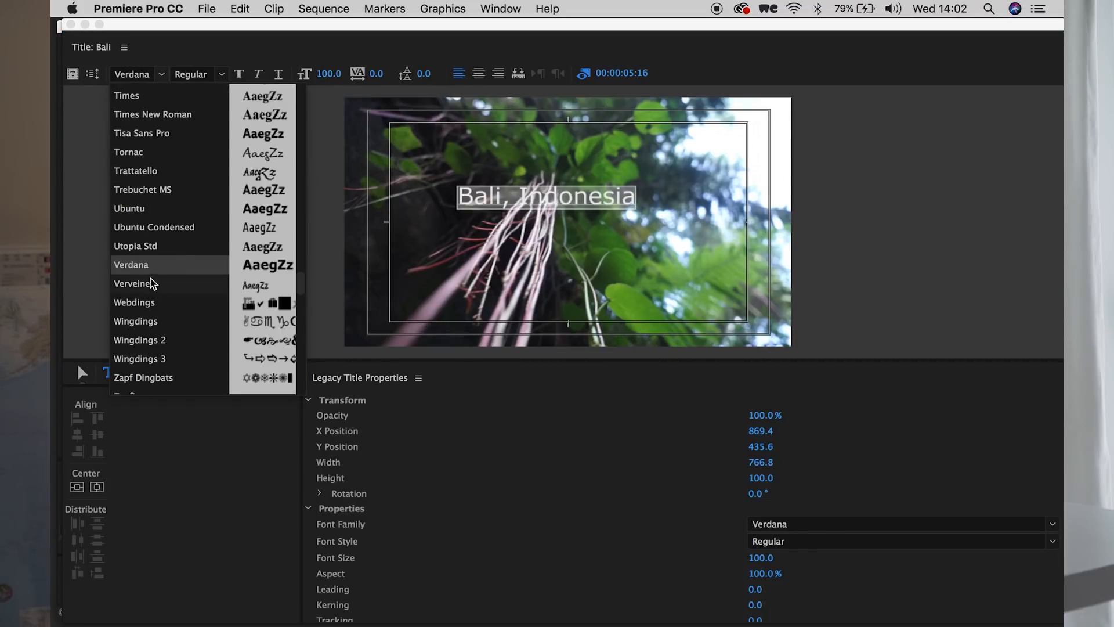
{"action": "left_click", "coordinate": [139, 266]}
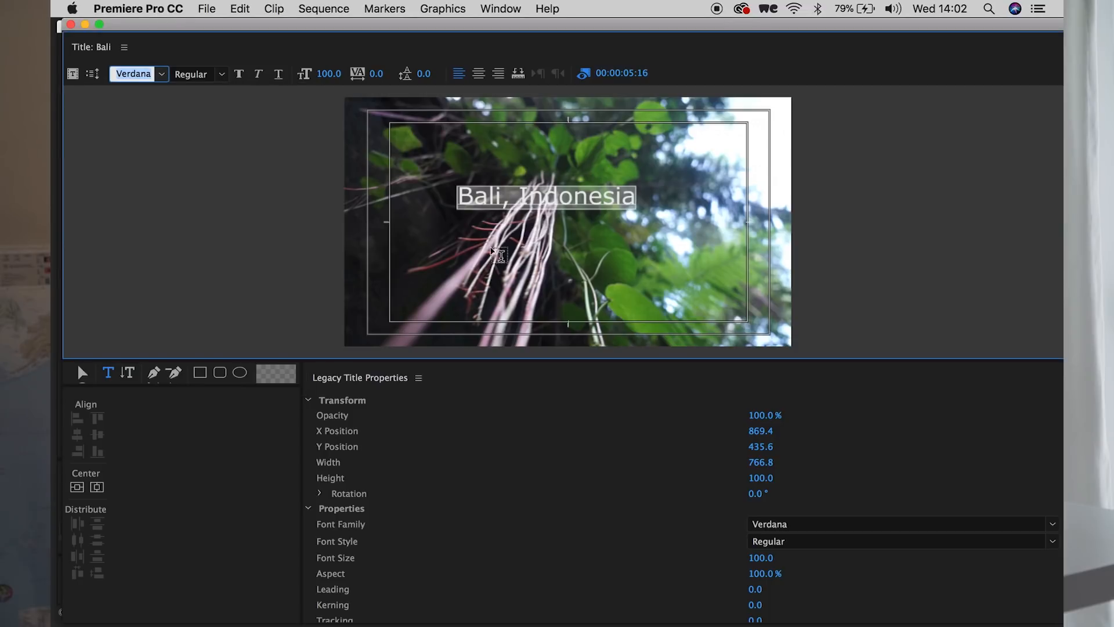
{"action": "left_click_drag", "start_coordinate": [325, 74], "coordinate": [309, 74]}
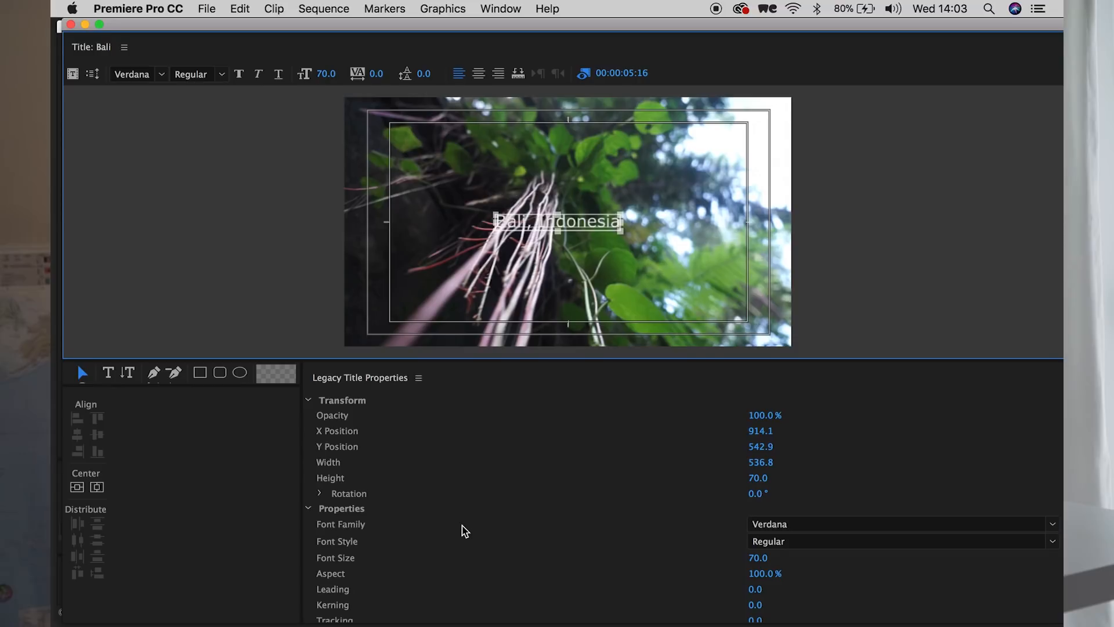
Enable a shadow on the title text with 48% opacity
{"action": "scroll", "coordinate": [464, 531], "scroll_direction": "down", "scroll_amount": 5}
{"action": "scroll", "coordinate": [465, 531], "scroll_direction": "down", "scroll_amount": 6}
{"action": "scroll", "coordinate": [464, 531], "scroll_direction": "down", "scroll_amount": 2}
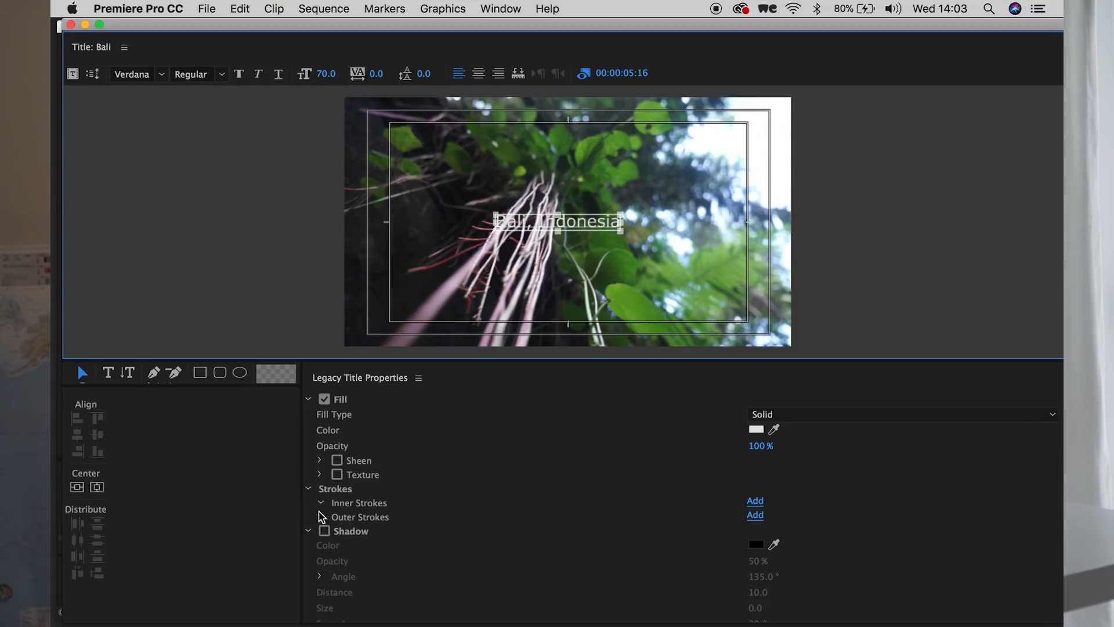
{"action": "scroll", "coordinate": [432, 481], "scroll_direction": "down", "scroll_amount": 4}
{"action": "scroll", "coordinate": [433, 481], "scroll_direction": "down", "scroll_amount": 2}
{"action": "scroll", "coordinate": [432, 481], "scroll_direction": "up", "scroll_amount": 4}
{"action": "left_click", "coordinate": [324, 495]}
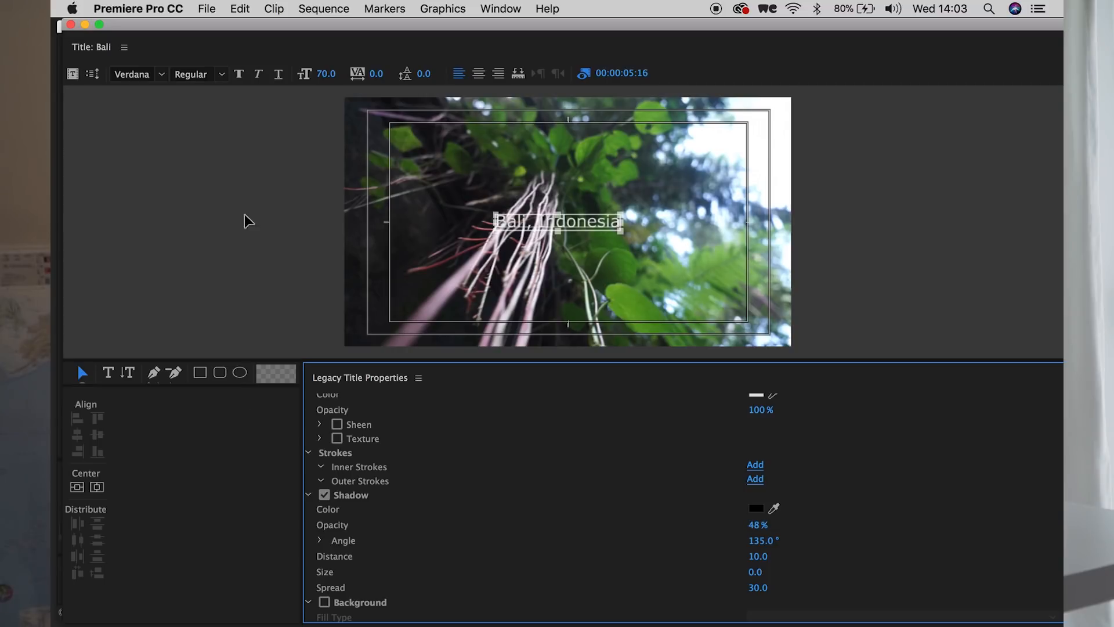
Position the "Bali, Indonesia" text at the horizontal and vertical centre of the title frame
{"action": "left_click", "coordinate": [588, 230]}
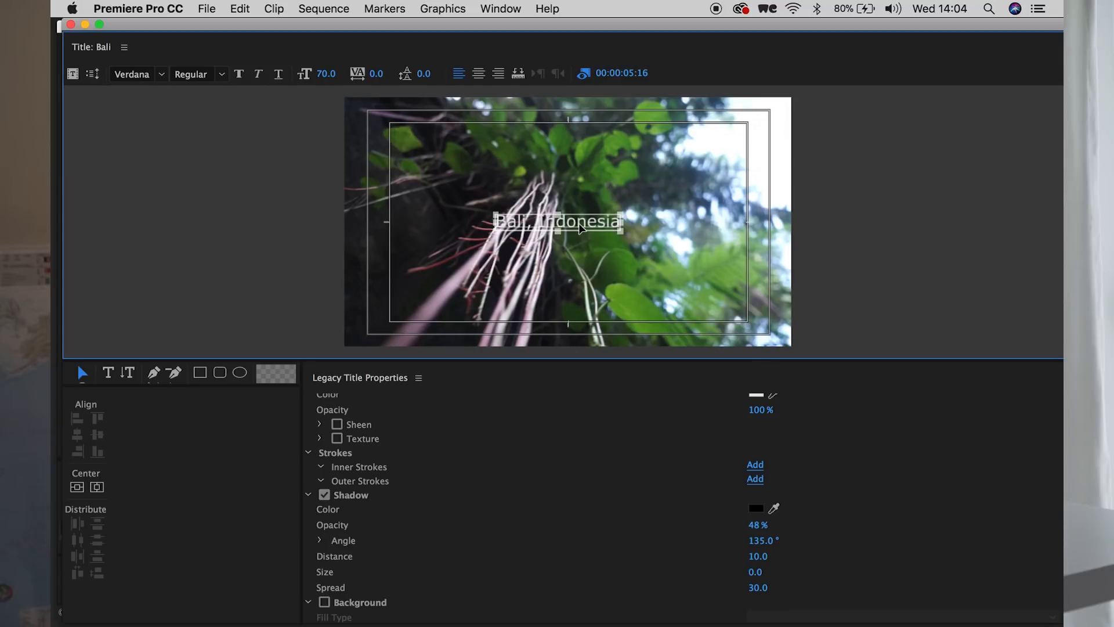
{"action": "right_click", "coordinate": [581, 228]}
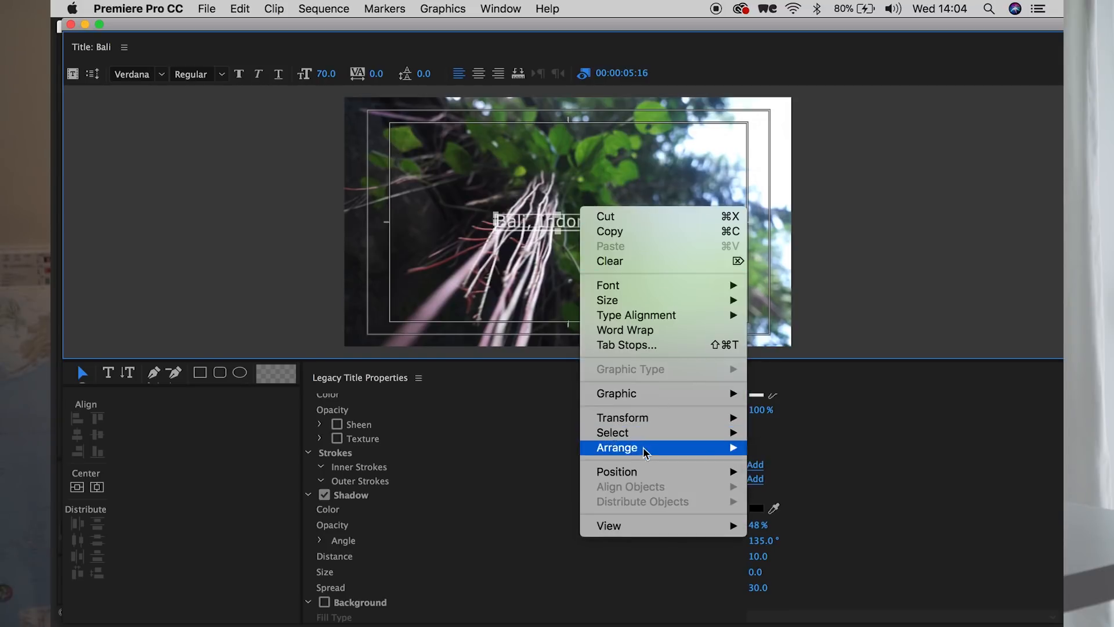
{"action": "mouse_move", "coordinate": [646, 473]}
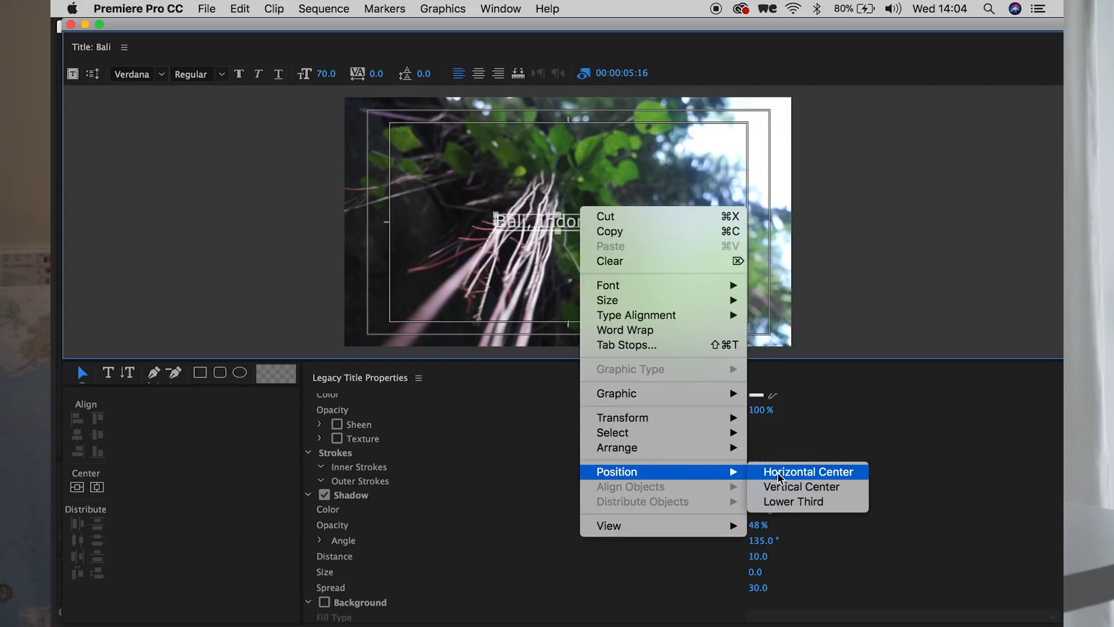
{"action": "left_click", "coordinate": [784, 477]}
{"action": "right_click", "coordinate": [596, 220]}
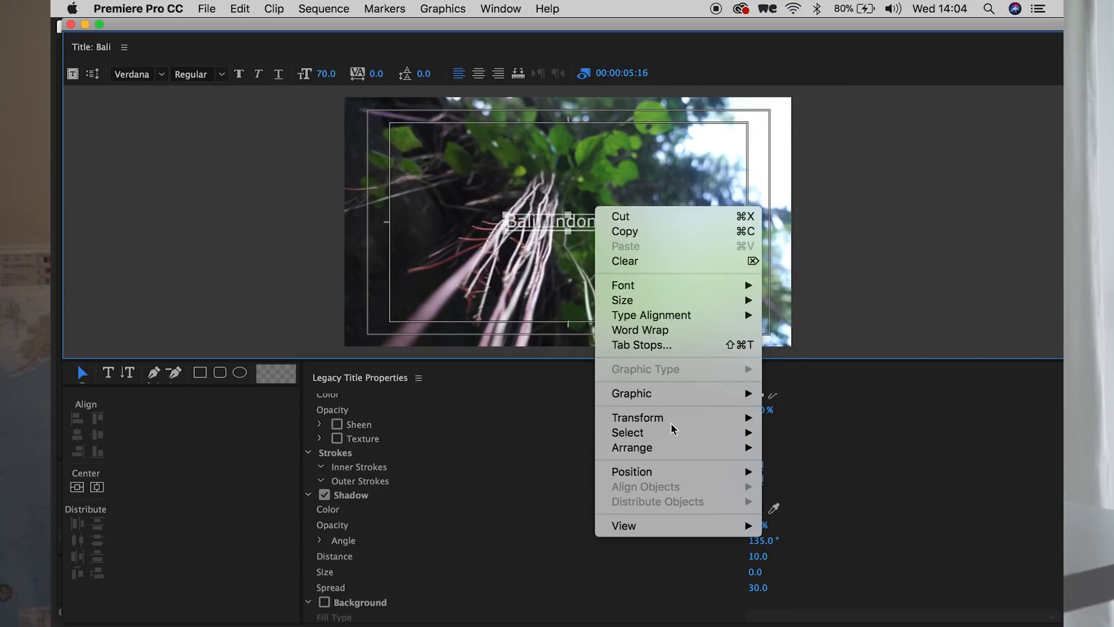
{"action": "mouse_move", "coordinate": [667, 473]}
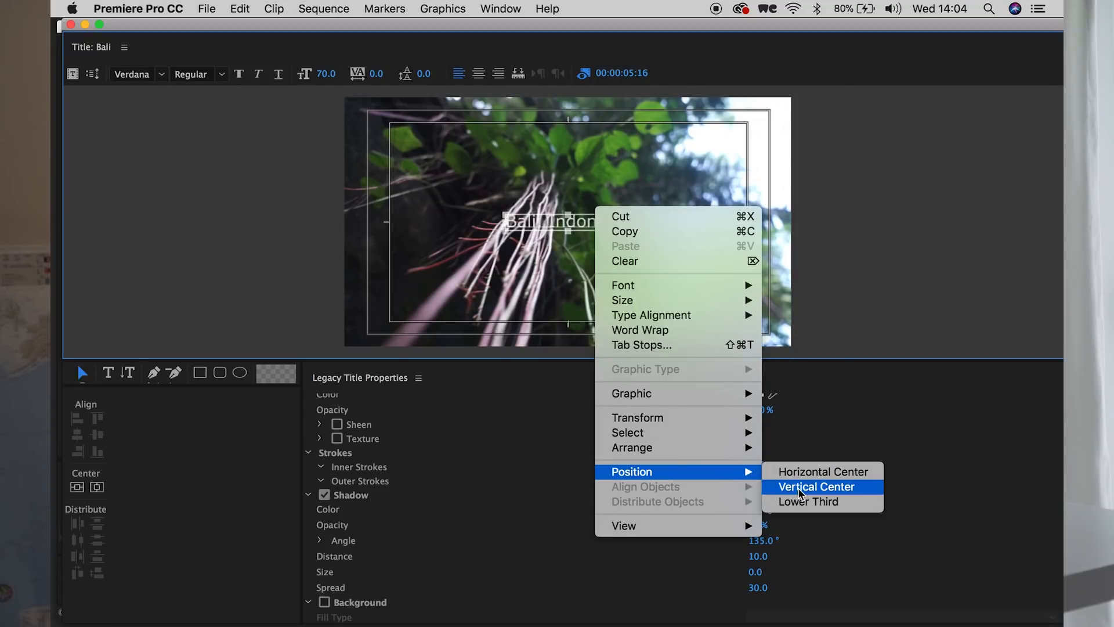
{"action": "left_click", "coordinate": [818, 486]}
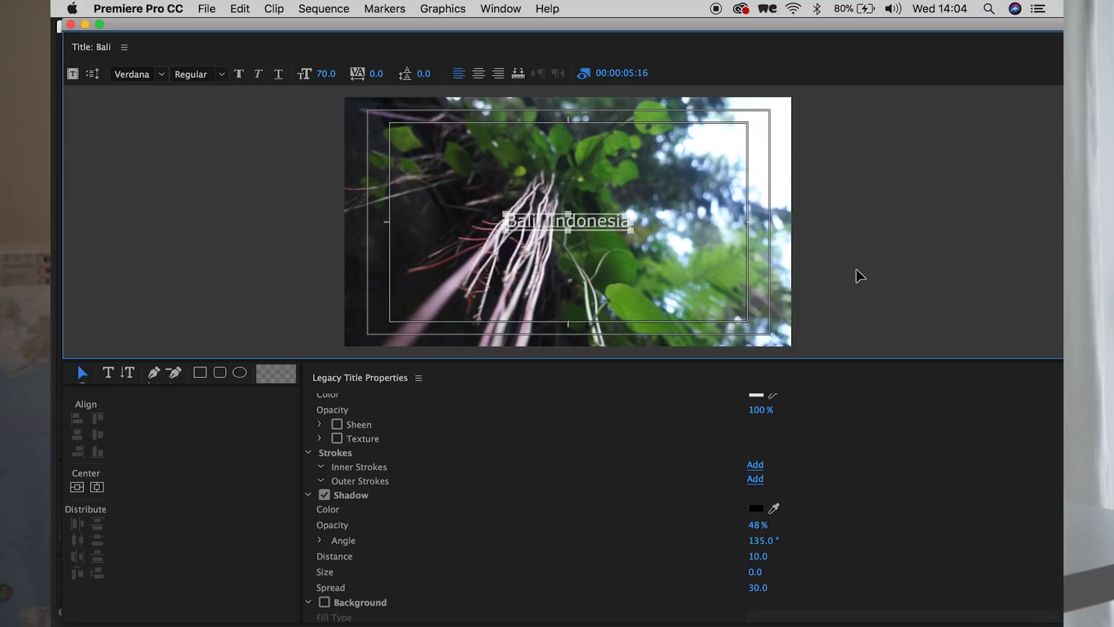
{"action": "left_click", "coordinate": [836, 215]}
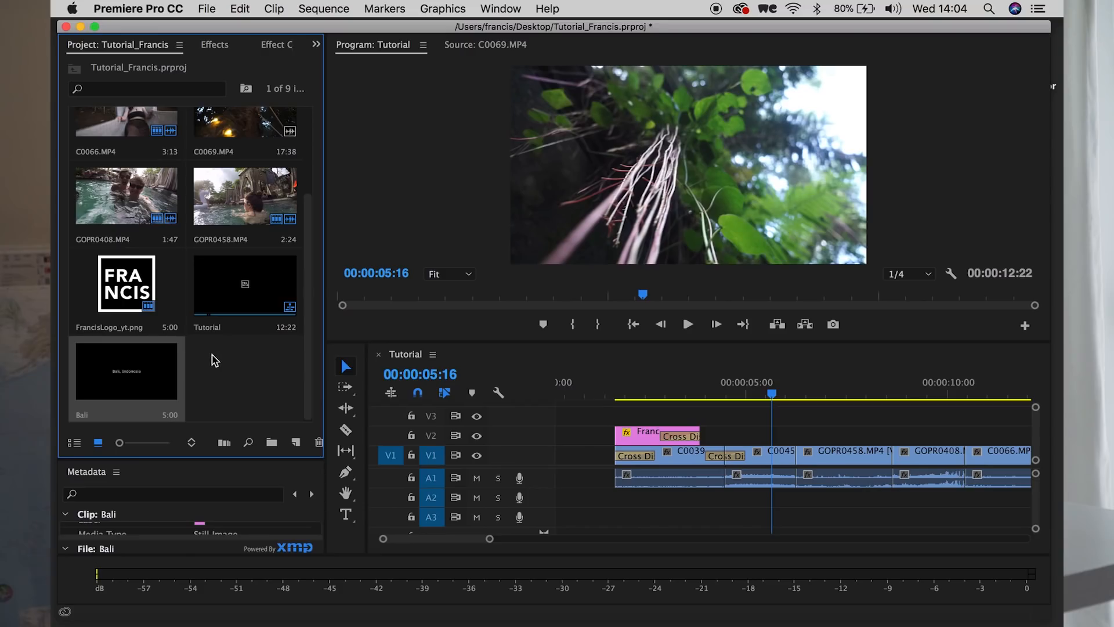
Place the Bali title on track V2 right after the logo clip and trim its end to the start of GOPR0458.MP4
{"action": "left_click", "coordinate": [147, 365]}
{"action": "left_click", "coordinate": [113, 369]}
{"action": "left_click_drag", "start_coordinate": [113, 373], "coordinate": [715, 430]}
{"action": "left_click", "coordinate": [704, 389]}
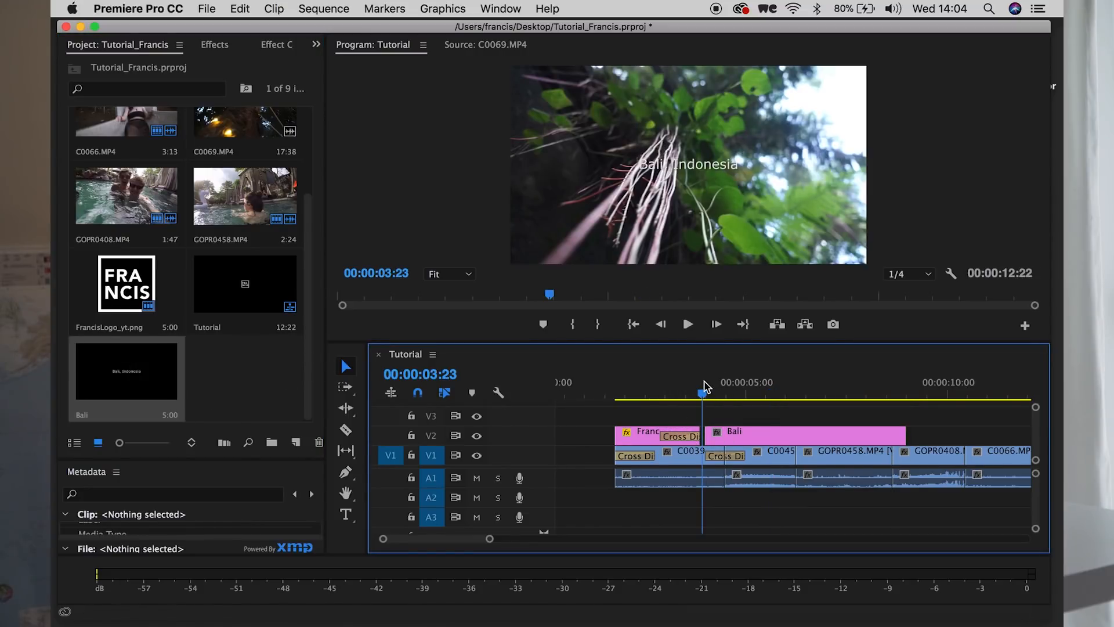
{"action": "left_click_drag", "start_coordinate": [704, 389], "coordinate": [803, 389]}
{"action": "left_click_drag", "start_coordinate": [905, 432], "coordinate": [796, 430]}
Add Cross Dissolve transitions to both ends of the Bali title clip and shorten them
{"action": "left_click", "coordinate": [212, 45]}
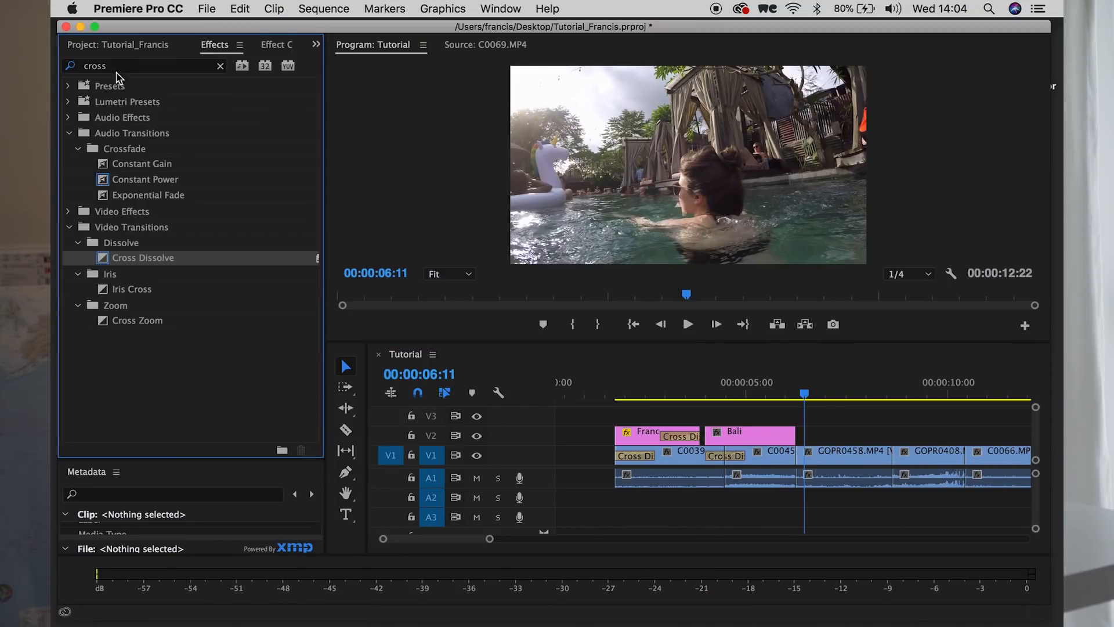
{"action": "left_click_drag", "start_coordinate": [132, 253], "coordinate": [789, 436]}
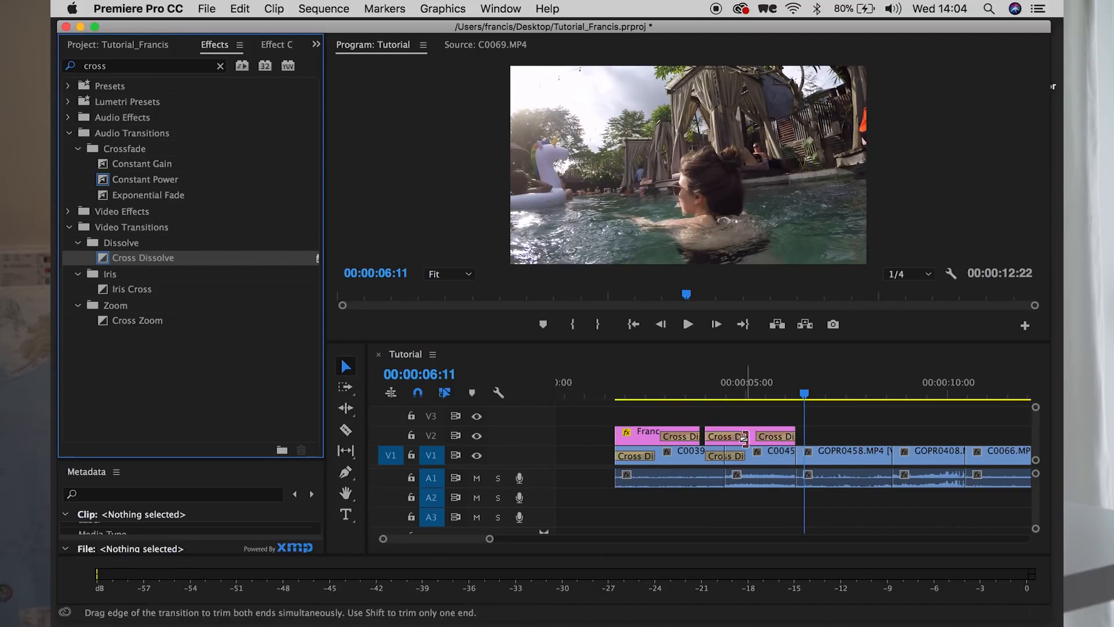
{"action": "left_click", "coordinate": [743, 436]}
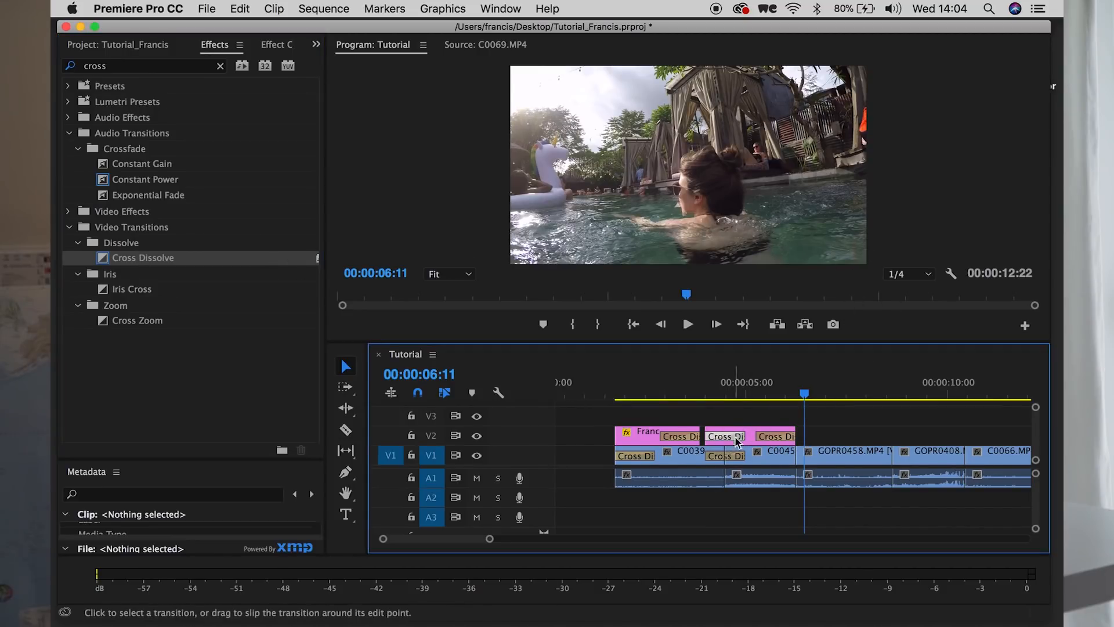
{"action": "left_click_drag", "start_coordinate": [743, 437], "coordinate": [770, 435]}
{"action": "left_click", "coordinate": [767, 423]}
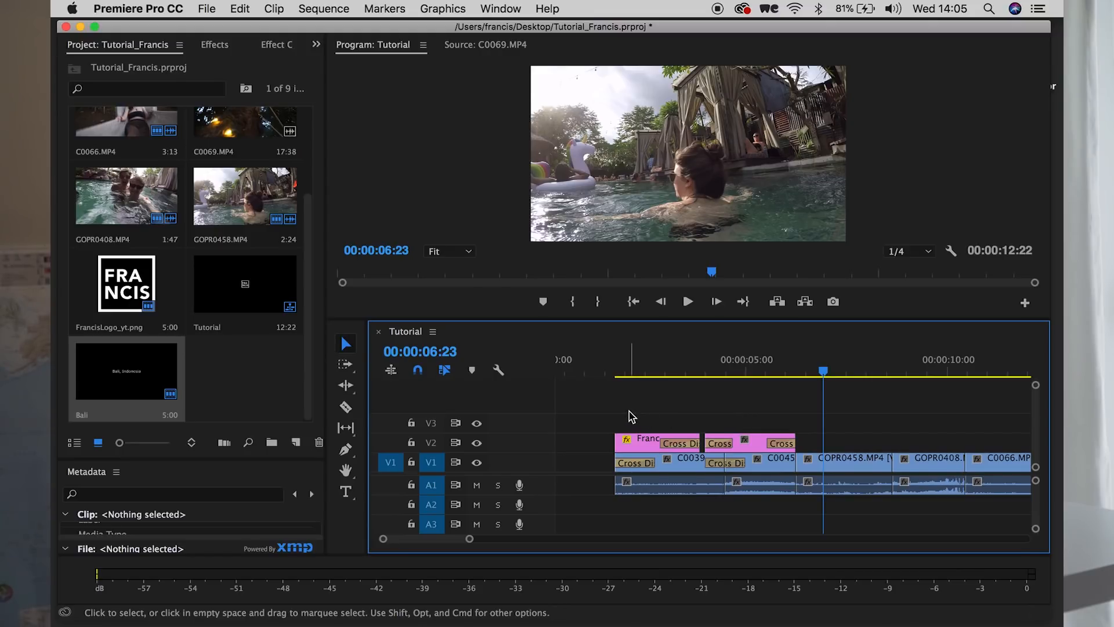
Create a new adjustment layer at 1920 × 1080, 25.00 fps with square pixels
{"action": "left_click_drag", "start_coordinate": [632, 416], "coordinate": [710, 427]}
{"action": "left_click", "coordinate": [712, 428]}
{"action": "left_click", "coordinate": [277, 417]}
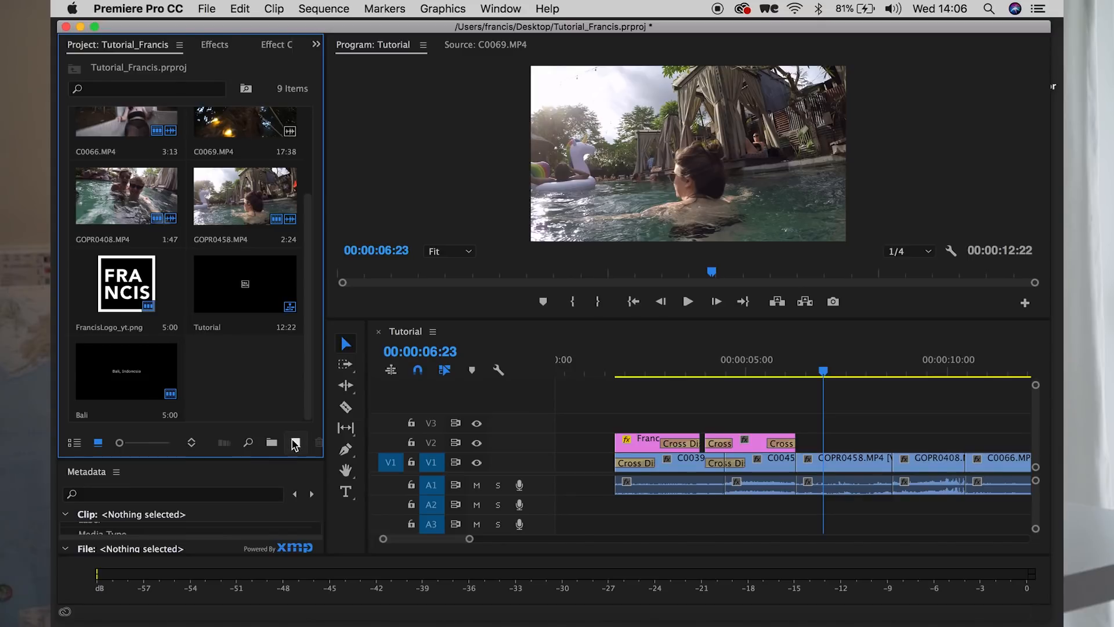
{"action": "left_click", "coordinate": [296, 443]}
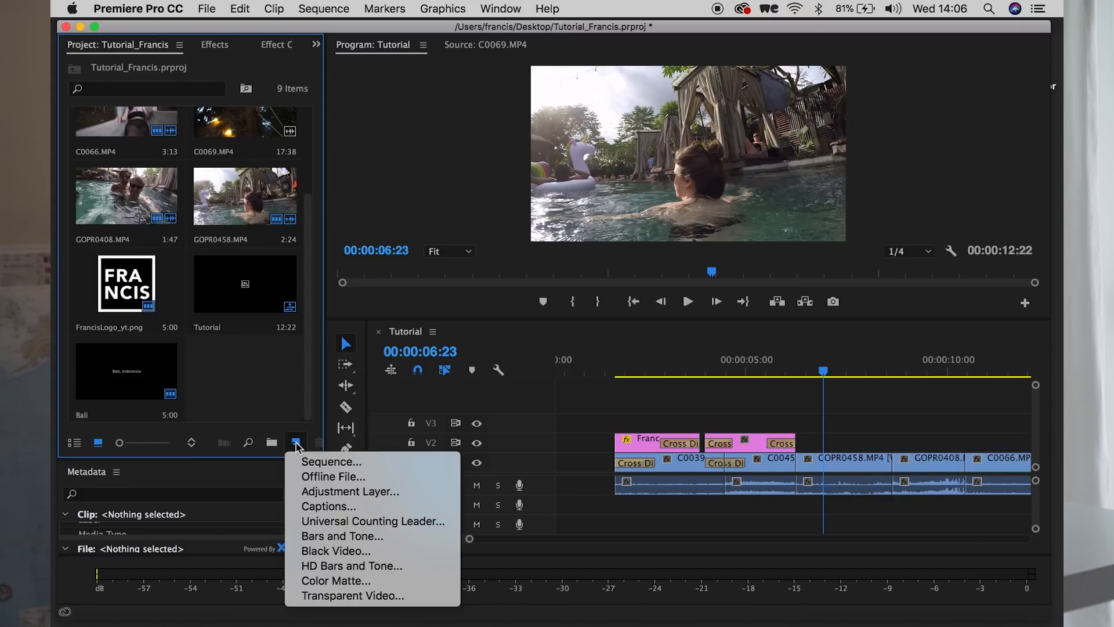
{"action": "left_click", "coordinate": [348, 492]}
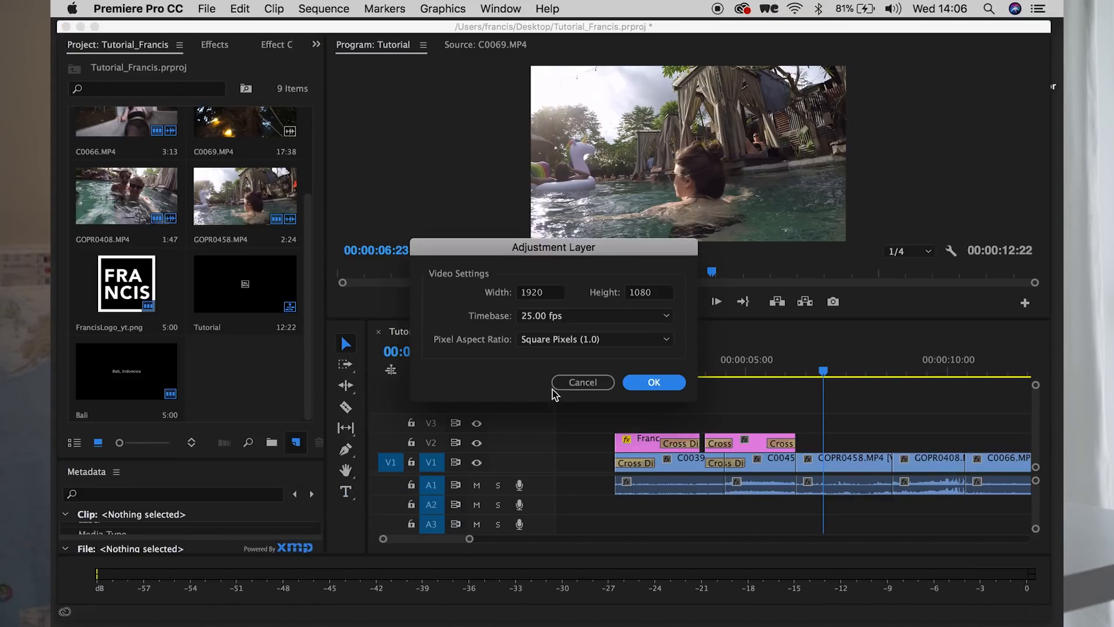
{"action": "left_click", "coordinate": [644, 382]}
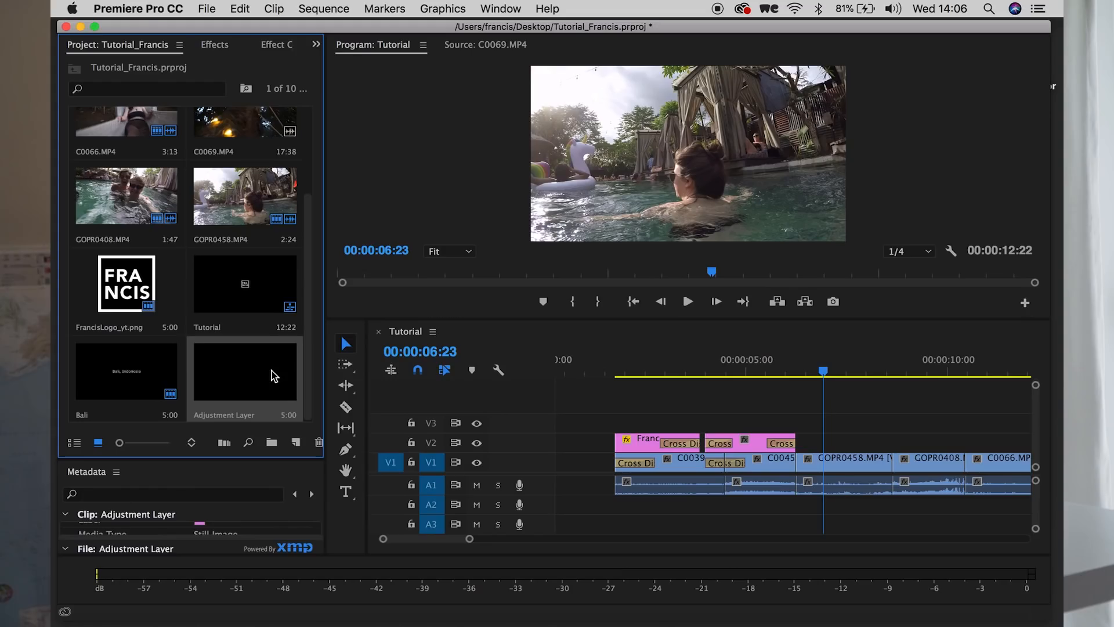
Place the adjustment layer on track V2 after the Bali title, and move the title and logo clips up to V3
{"action": "left_click_drag", "start_coordinate": [274, 376], "coordinate": [815, 441]}
{"action": "left_click_drag", "start_coordinate": [744, 448], "coordinate": [742, 425]}
{"action": "left_click_drag", "start_coordinate": [649, 443], "coordinate": [651, 423]}
Extend both ends of the adjustment layer on V2 so it spans all the footage on V1
{"action": "left_click", "coordinate": [660, 448]}
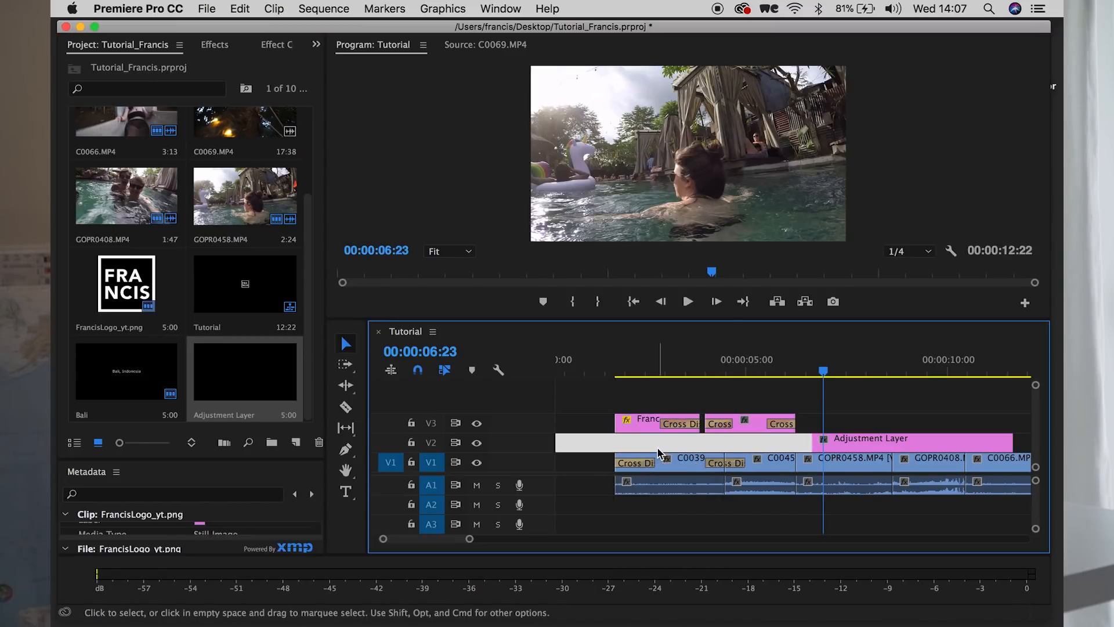
{"action": "left_click_drag", "start_coordinate": [812, 442], "coordinate": [614, 444]}
{"action": "key", "text": "minus"}
{"action": "left_click_drag", "start_coordinate": [764, 444], "coordinate": [786, 445]}
{"action": "key", "text": "equal"}
{"action": "left_click", "coordinate": [702, 434]}
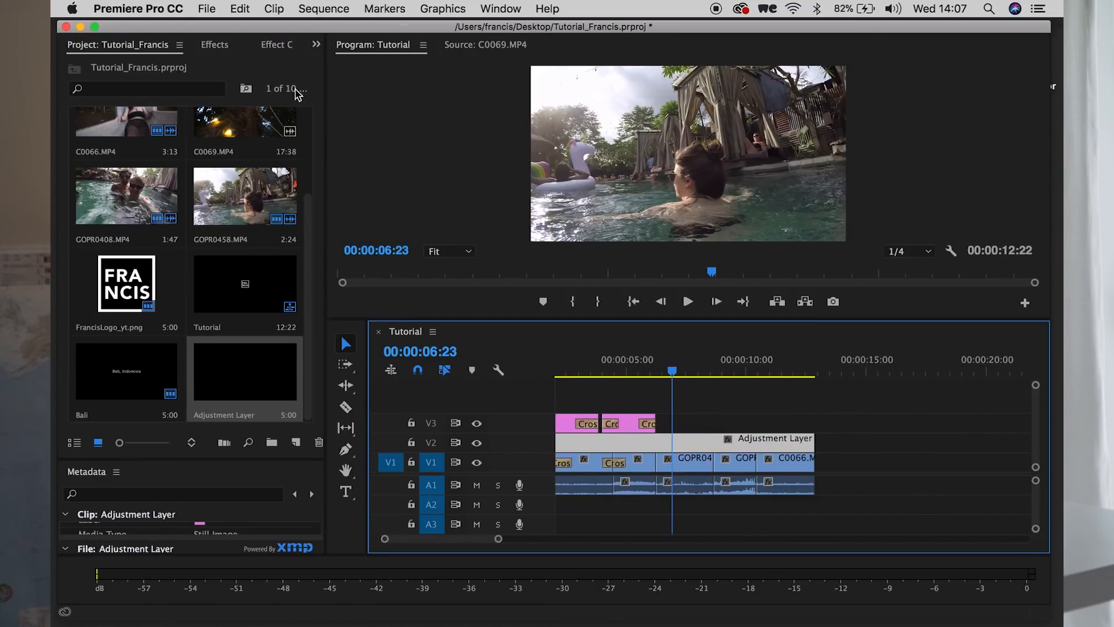
Search the effects for "lumetri" and apply the Lumetri Color effect to the adjustment layer
{"action": "left_click", "coordinate": [216, 44]}
{"action": "left_click", "coordinate": [62, 66]}
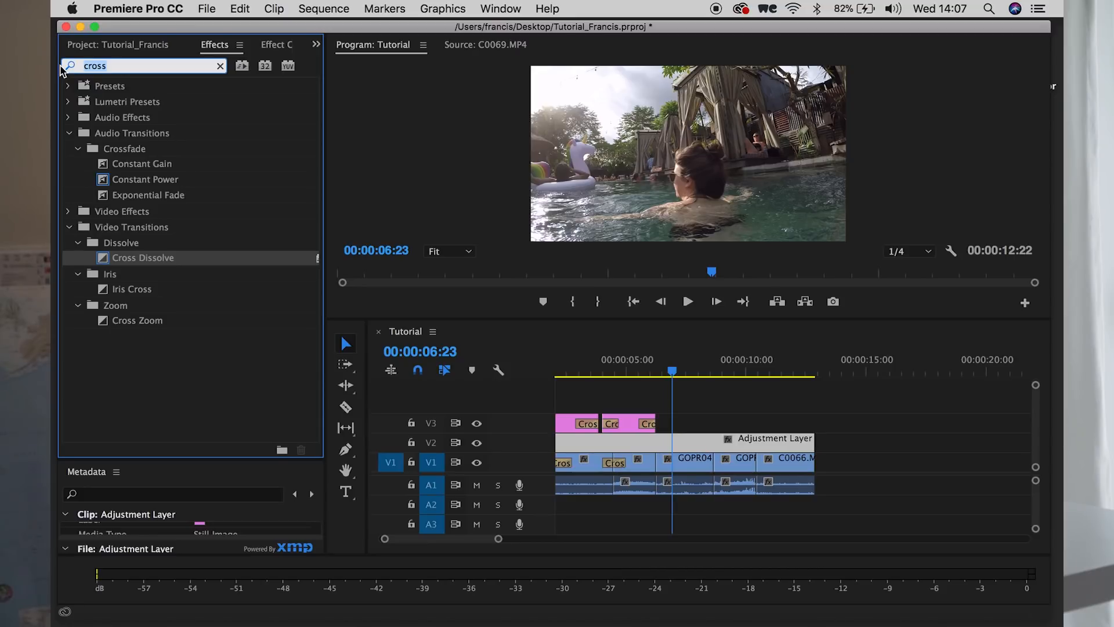
{"action": "key", "text": "BackSpace"}
{"action": "type", "text": "lumetri"}
{"action": "scroll", "coordinate": [168, 213], "scroll_direction": "down", "scroll_amount": 15}
{"action": "scroll", "coordinate": [167, 214], "scroll_direction": "down", "scroll_amount": 20}
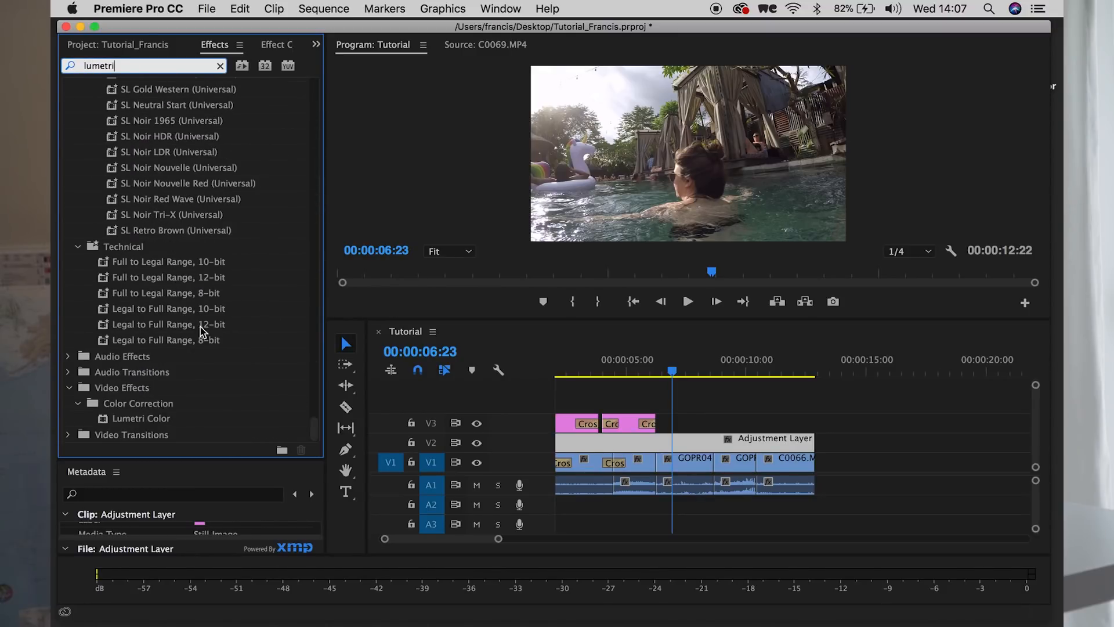
{"action": "left_click", "coordinate": [172, 419]}
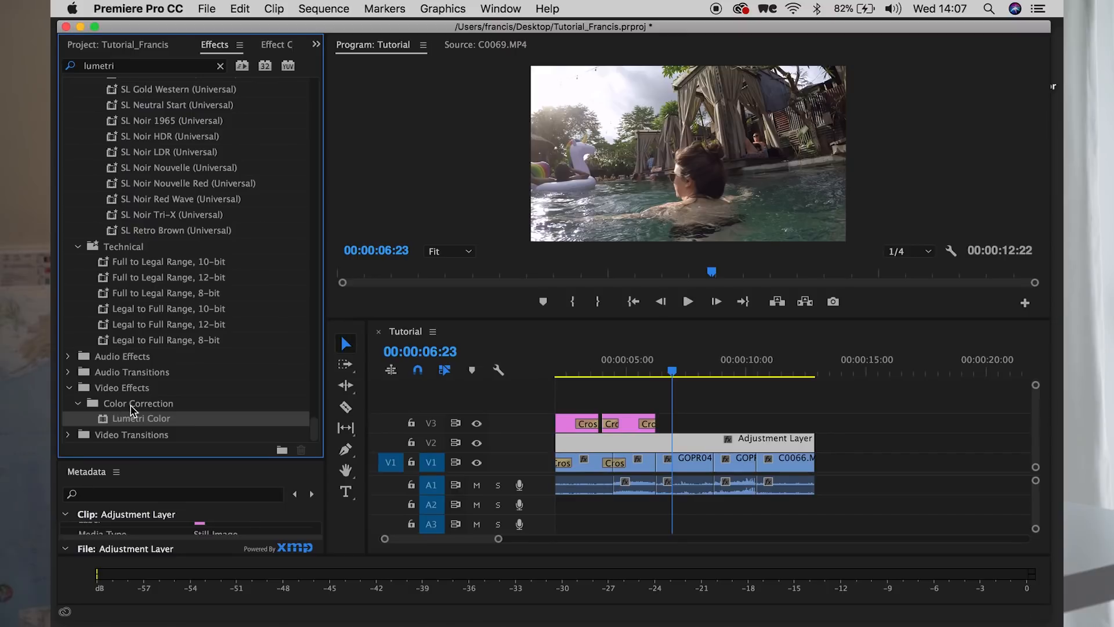
{"action": "left_click_drag", "start_coordinate": [132, 425], "coordinate": [639, 439]}
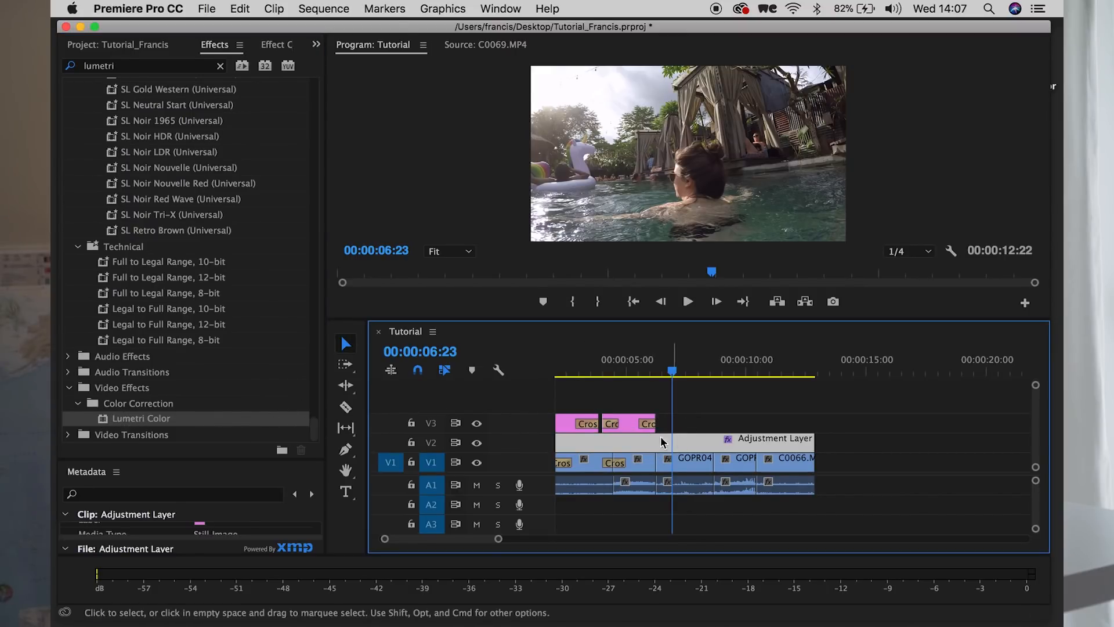
Open the adjustment layer's Lumetri Color effect settings and expand the Basic Correction section
{"action": "left_click", "coordinate": [277, 45]}
{"action": "scroll", "coordinate": [311, 244], "scroll_direction": "down", "scroll_amount": 3}
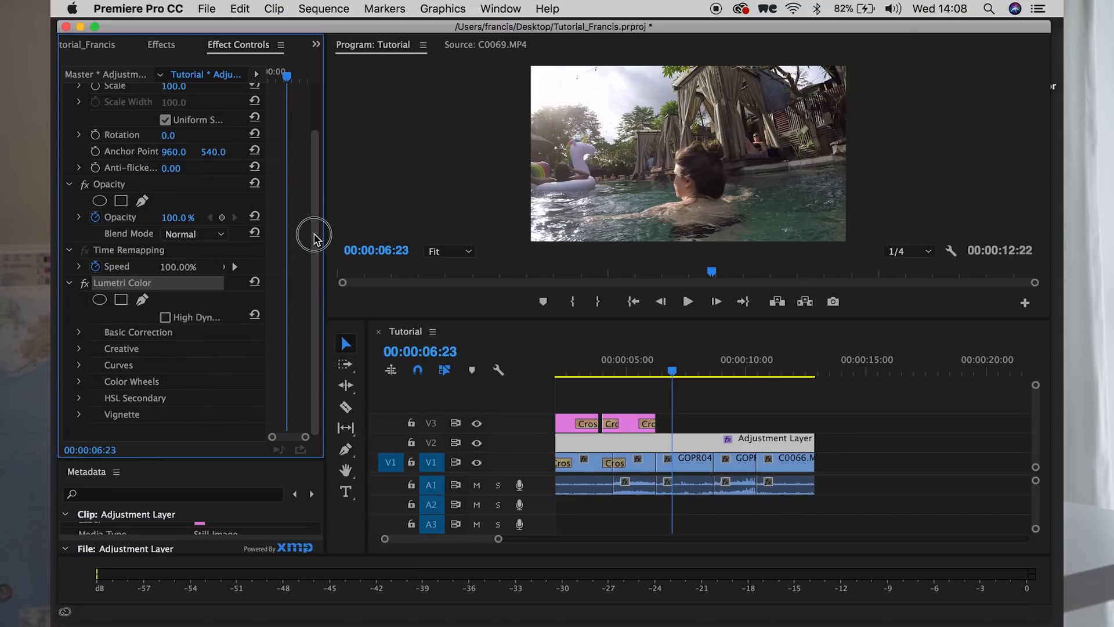
{"action": "left_click", "coordinate": [80, 334]}
{"action": "left_click_drag", "start_coordinate": [310, 204], "coordinate": [316, 299]}
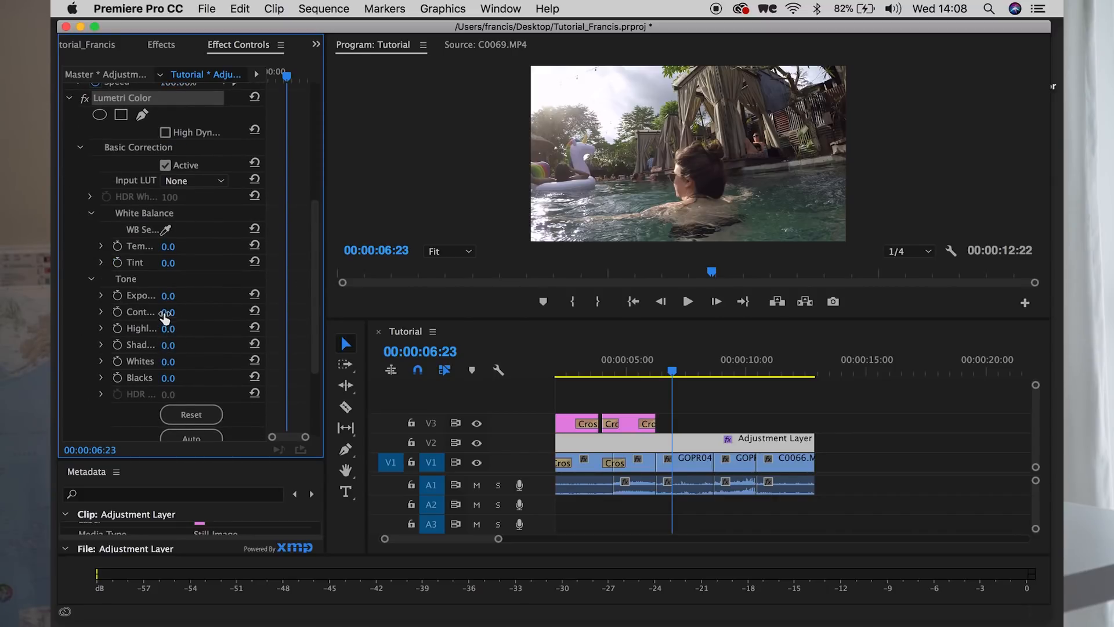
Try a different Basic Correction contrast value on the adjustment layer and undo it
{"action": "mouse_move", "coordinate": [171, 312]}
{"action": "left_mouse_down"}
{"action": "mouse_move", "coordinate": [169, 328]}
{"action": "mouse_move", "coordinate": [183, 329]}
{"action": "left_mouse_up"}
{"action": "key", "text": "super+z"}
Shape the white RGB curve in Lumetri Color into a gentle S by lowering the shadows and raising the highlights
{"action": "left_click_drag", "start_coordinate": [315, 238], "coordinate": [322, 291]}
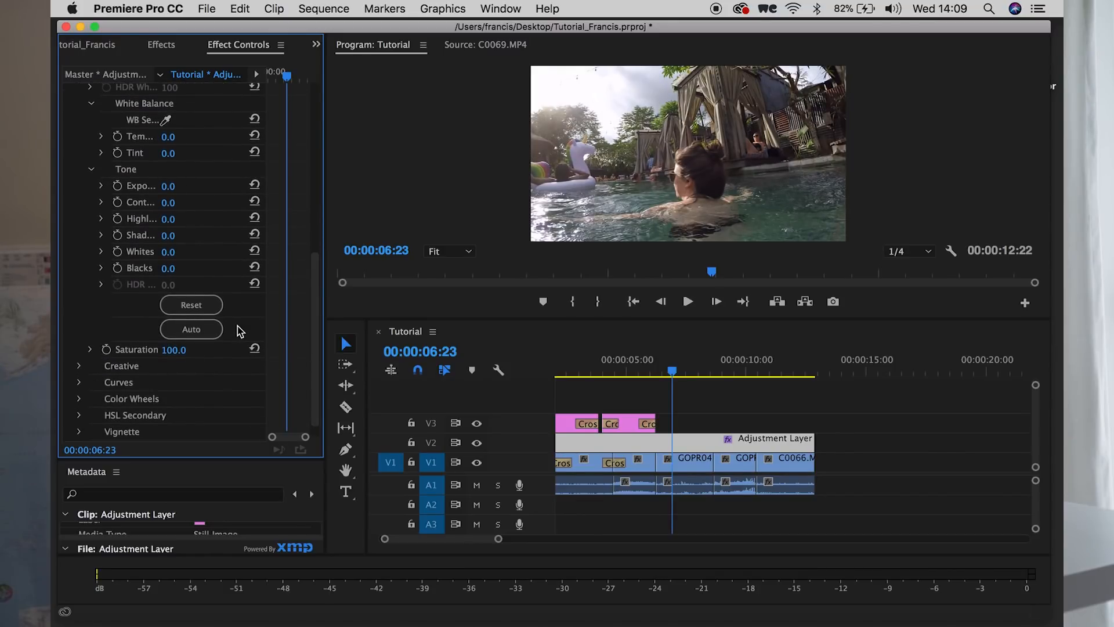
{"action": "left_click_drag", "start_coordinate": [315, 287], "coordinate": [314, 303]}
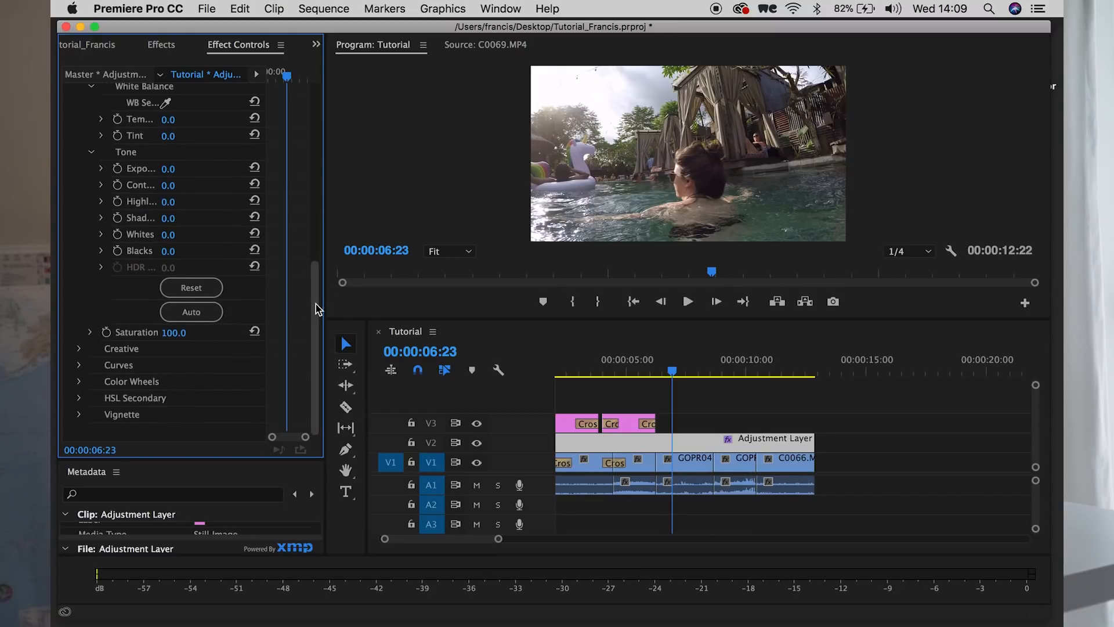
{"action": "left_click", "coordinate": [80, 366]}
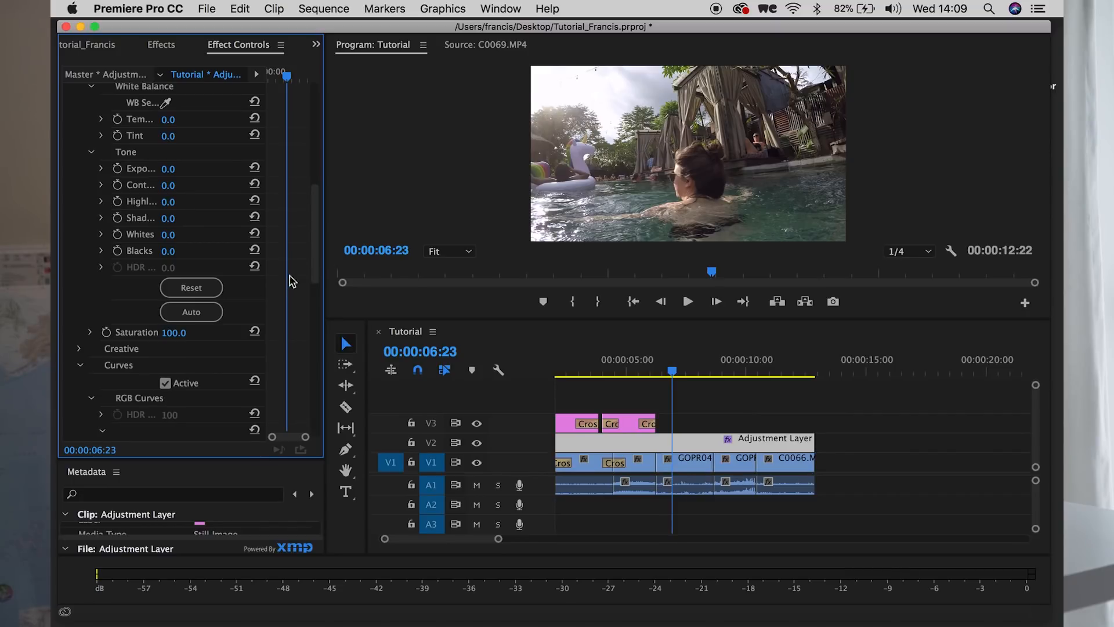
{"action": "left_click_drag", "start_coordinate": [313, 249], "coordinate": [313, 332]}
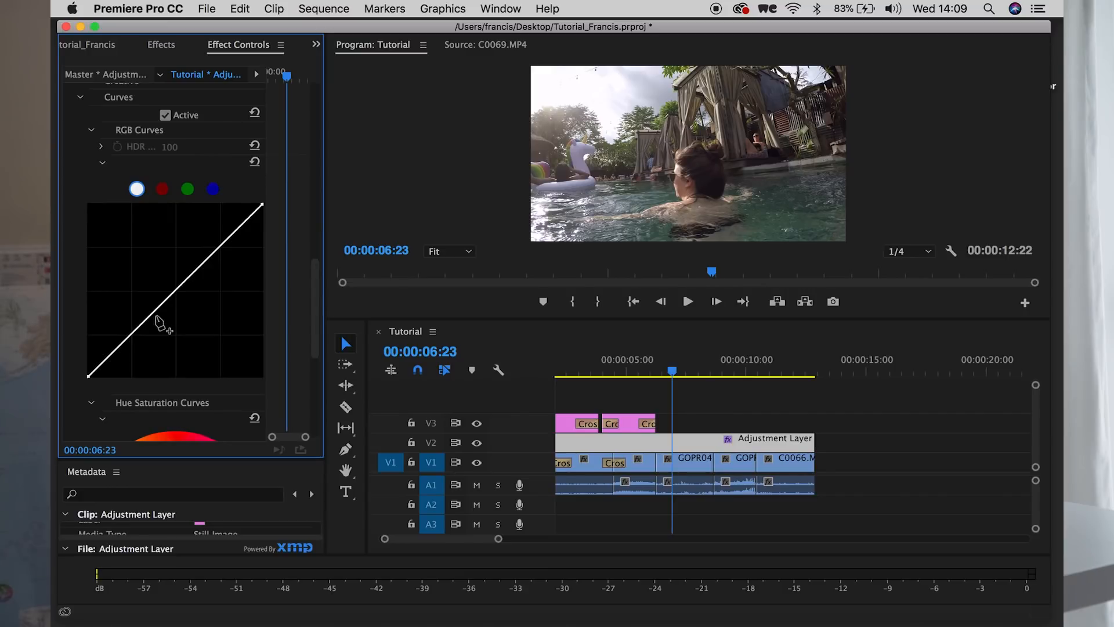
{"action": "left_click", "coordinate": [136, 330]}
{"action": "left_click_drag", "start_coordinate": [137, 331], "coordinate": [138, 340]}
{"action": "left_click", "coordinate": [222, 250]}
{"action": "left_click_drag", "start_coordinate": [222, 249], "coordinate": [219, 241]}
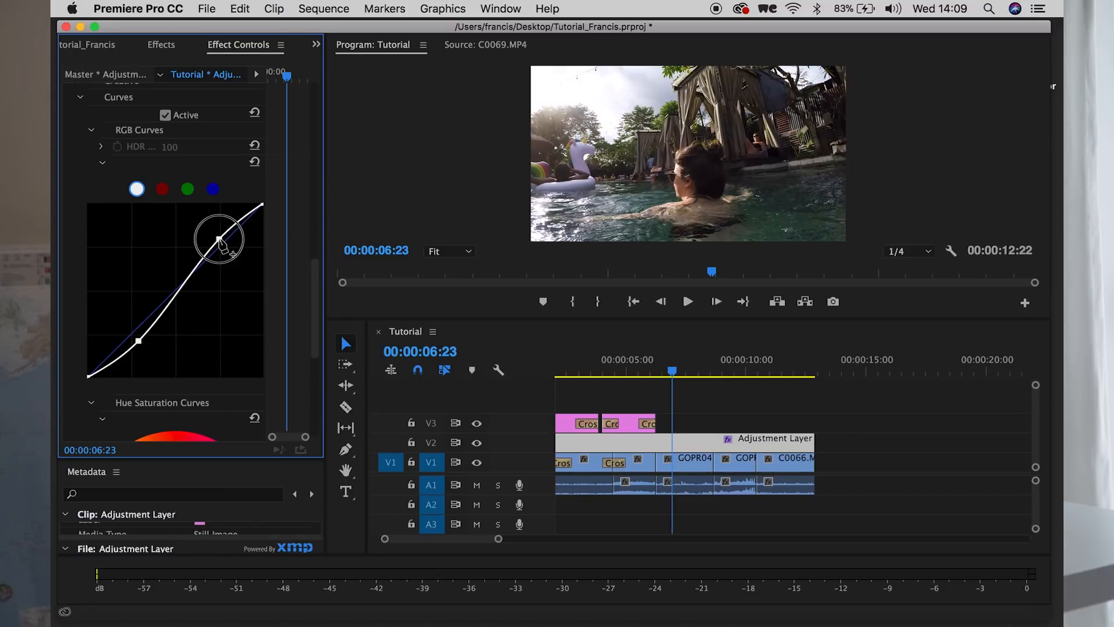
{"action": "left_click_drag", "start_coordinate": [219, 238], "coordinate": [218, 239]}
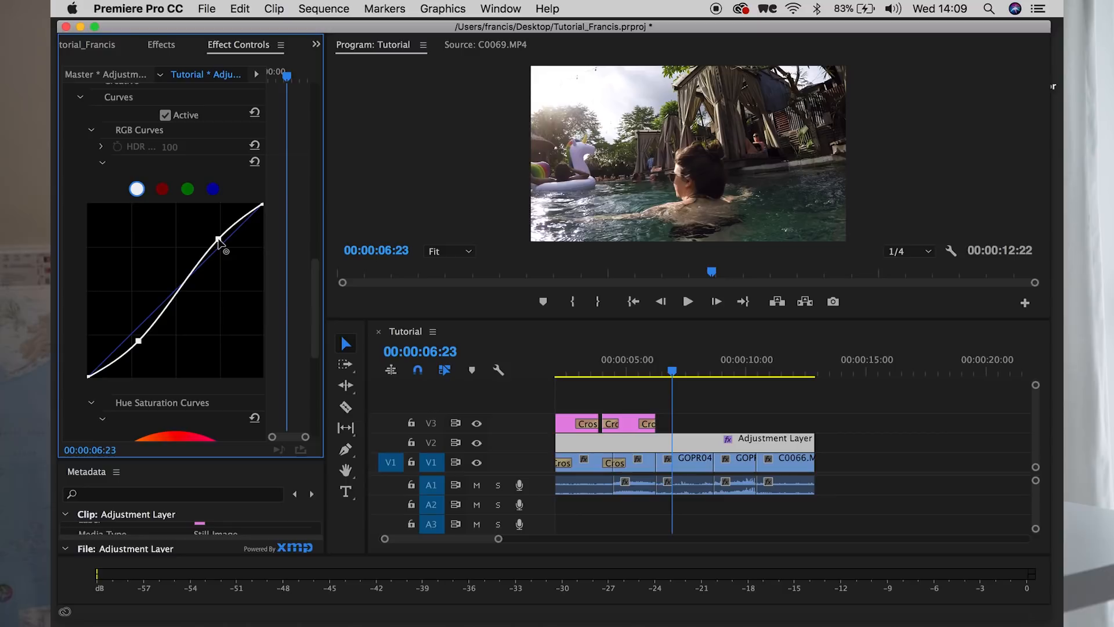
Adjust the intensity of the AUTUMN look and the sharpening in the Creative section of Lumetri Color
{"action": "scroll", "coordinate": [294, 180], "scroll_direction": "up", "scroll_amount": 10}
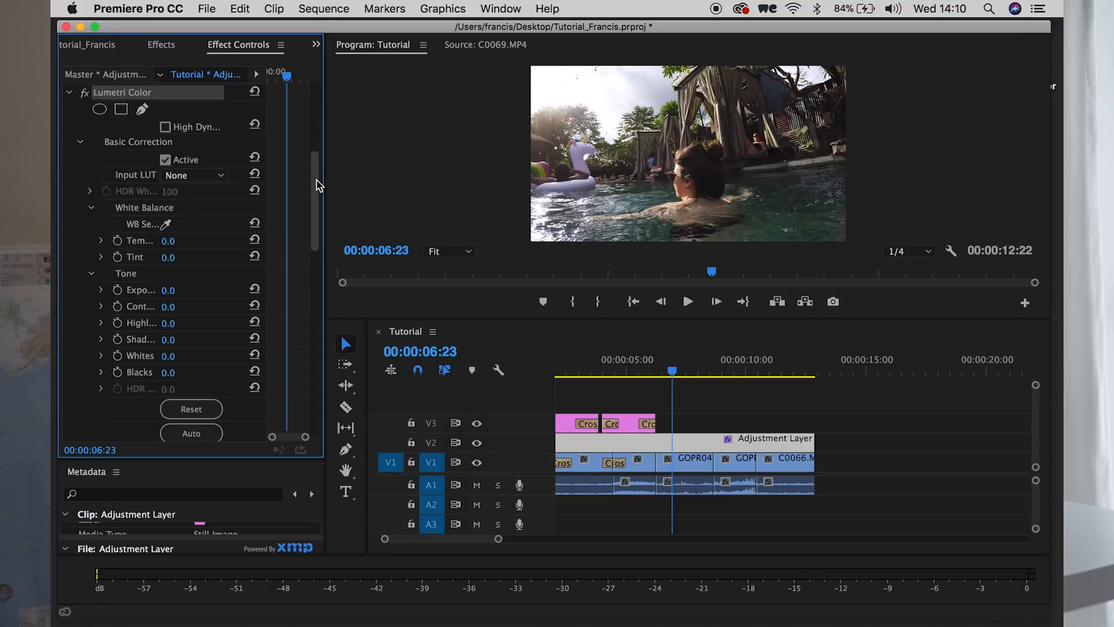
{"action": "scroll", "coordinate": [314, 181], "scroll_direction": "down", "scroll_amount": 3}
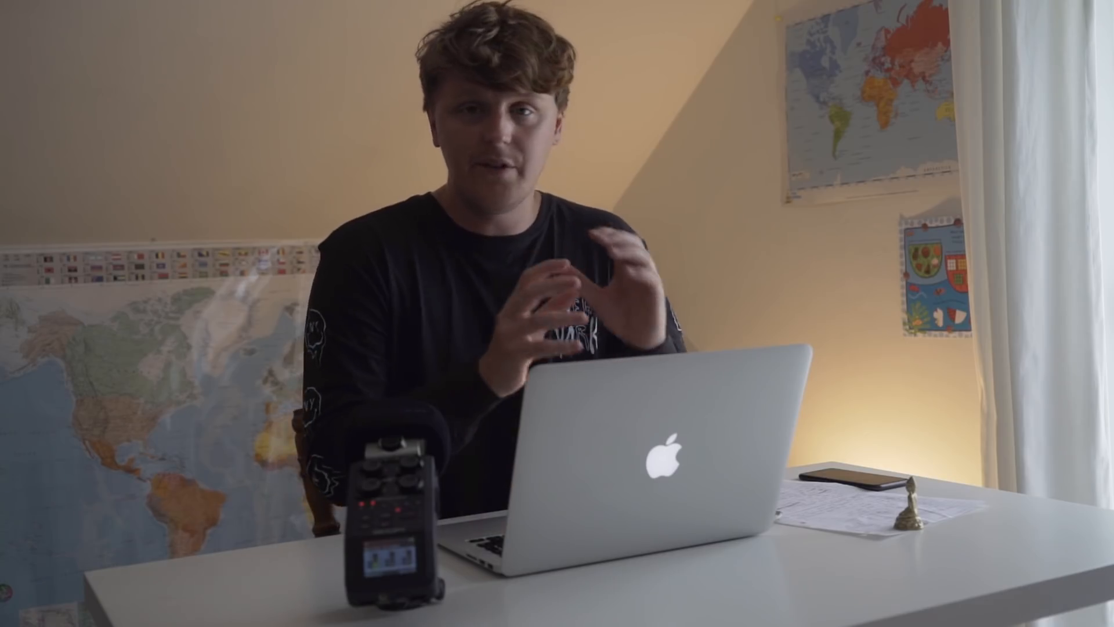
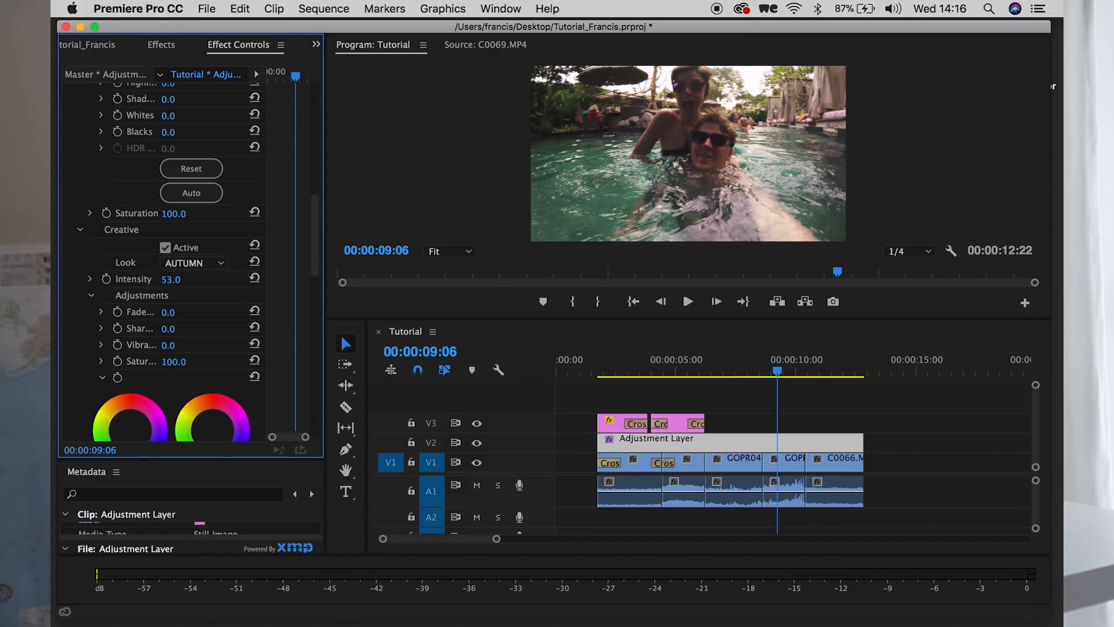
{"action": "left_click_drag", "start_coordinate": [171, 279], "coordinate": [257, 279]}
{"action": "left_click_drag", "start_coordinate": [320, 226], "coordinate": [158, 151]}
{"action": "left_click_drag", "start_coordinate": [168, 329], "coordinate": [180, 329]}
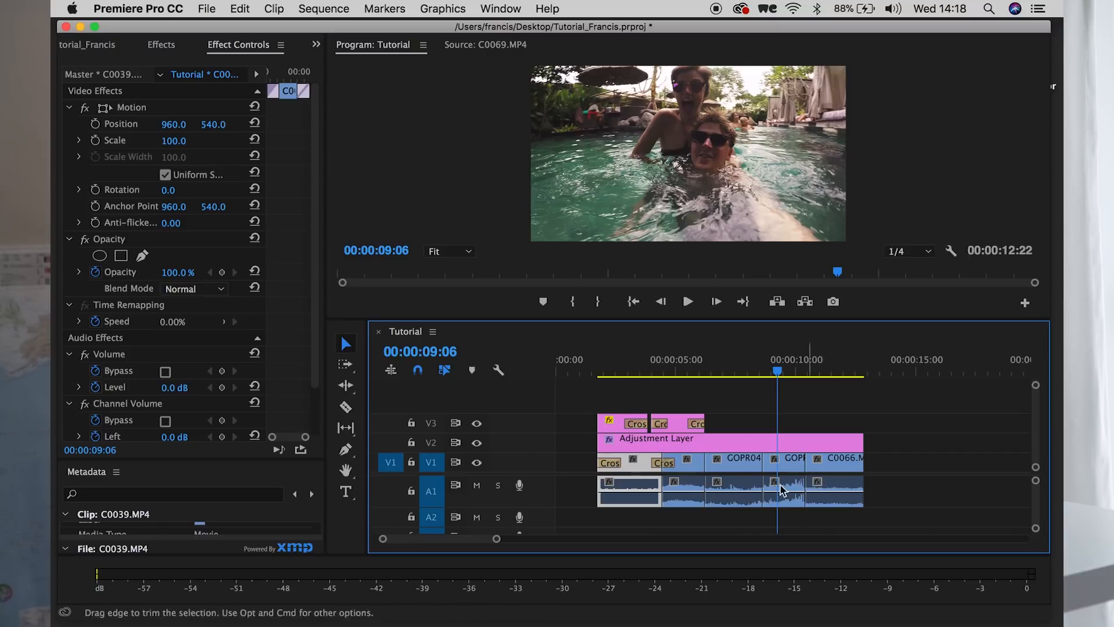
Clear the clip selection in the Tutorial timeline
{"action": "left_click", "coordinate": [881, 487]}
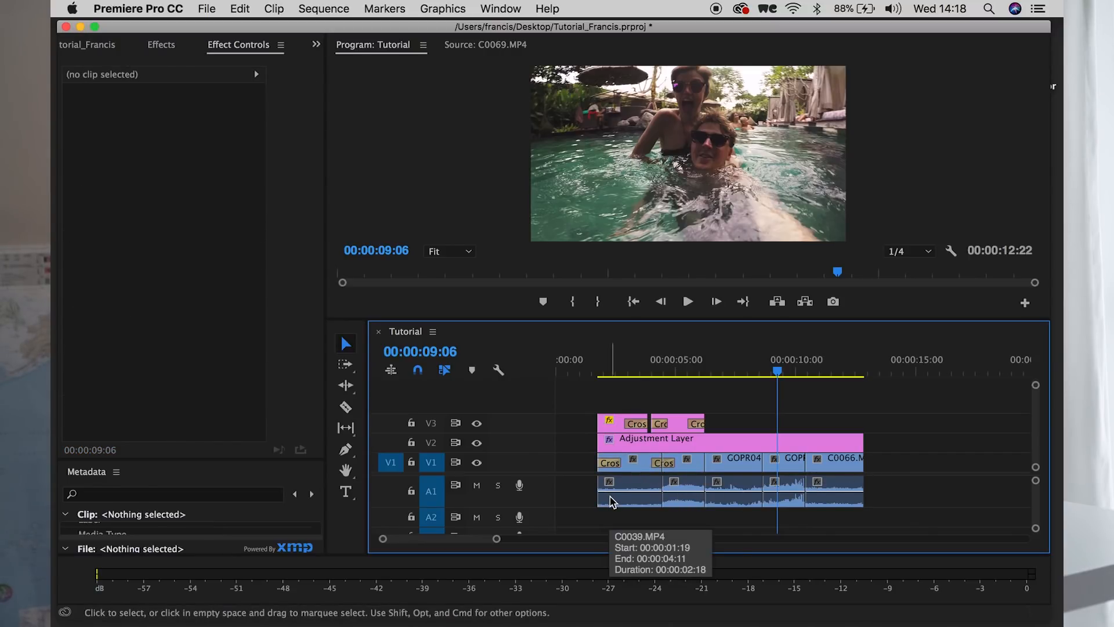
Increase the height of the Audio 1 track and lower the volume lines of the first four clips to silence
{"action": "left_click", "coordinate": [448, 513]}
{"action": "left_click_drag", "start_coordinate": [448, 513], "coordinate": [448, 522]}
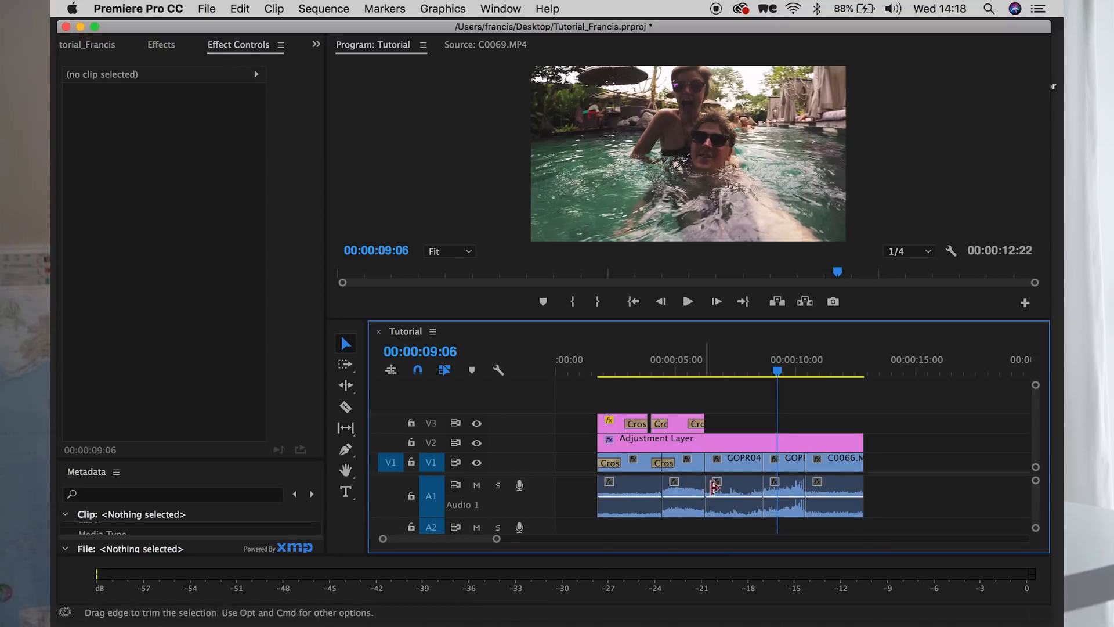
{"action": "left_click", "coordinate": [786, 494]}
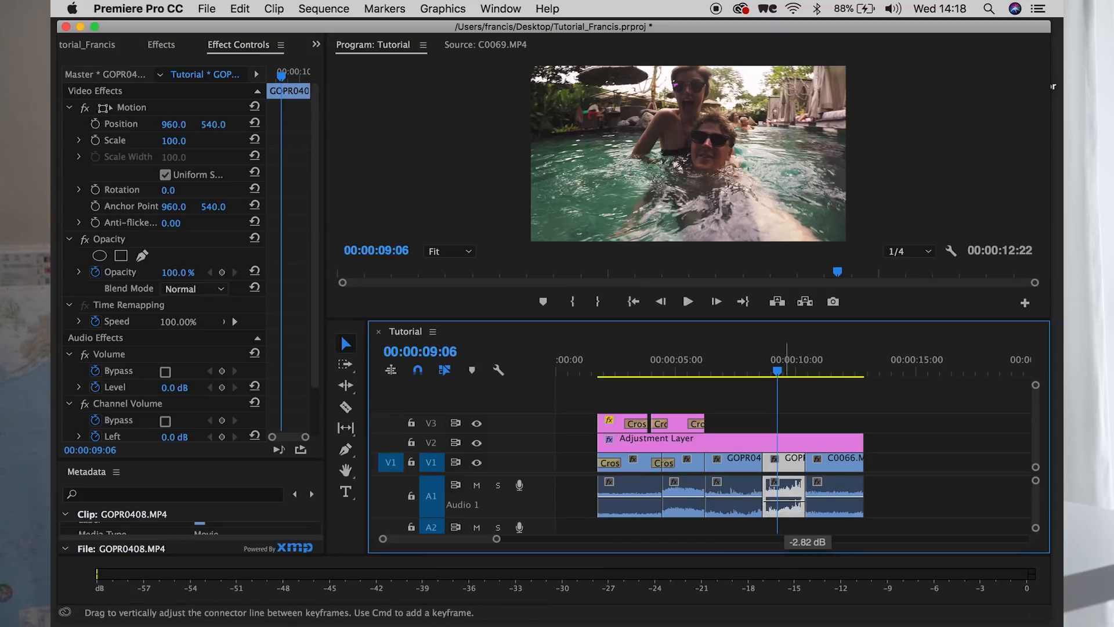
{"action": "left_click", "coordinate": [730, 505]}
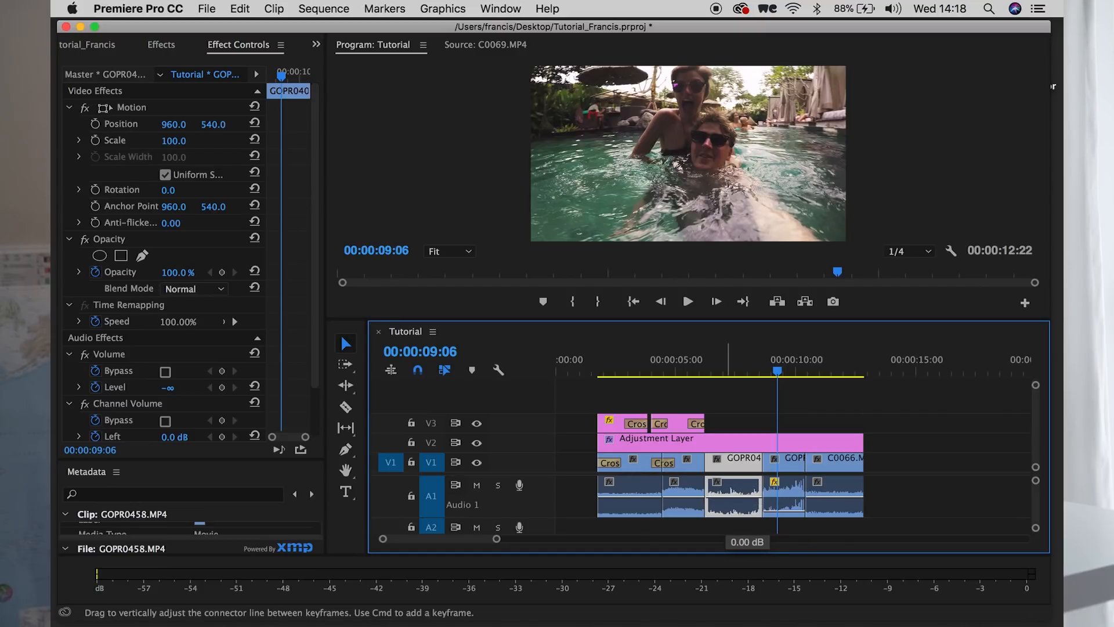
{"action": "left_click_drag", "start_coordinate": [729, 498], "coordinate": [650, 521]}
Unlink the audio from the video for all V1 clips in the Tutorial sequence and clear the selection
{"action": "left_click_drag", "start_coordinate": [907, 458], "coordinate": [630, 494]}
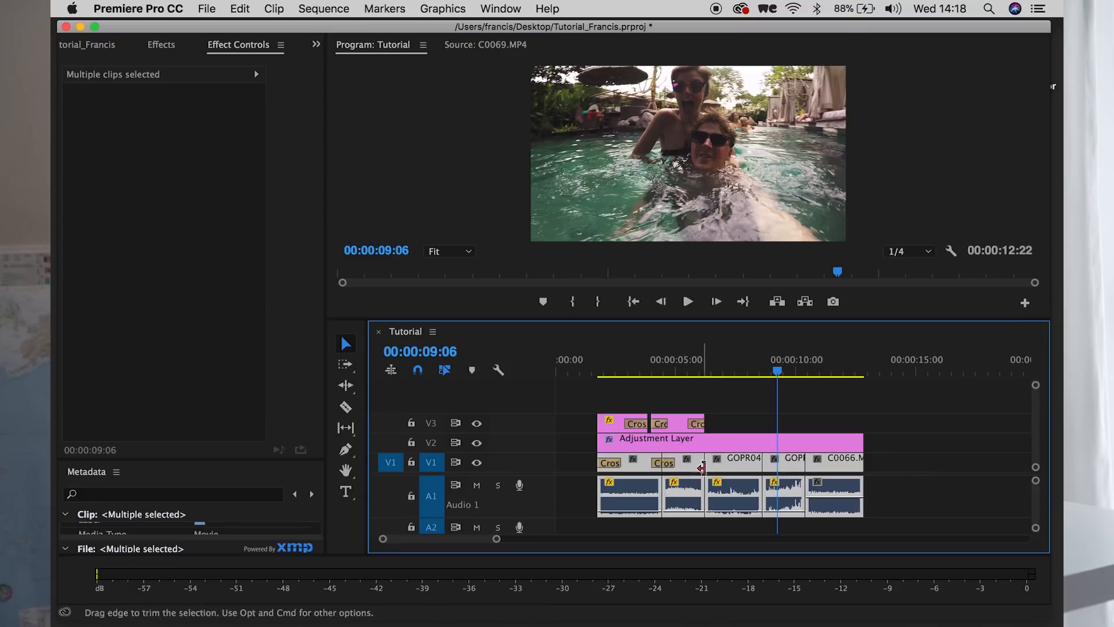
{"action": "right_click", "coordinate": [726, 460]}
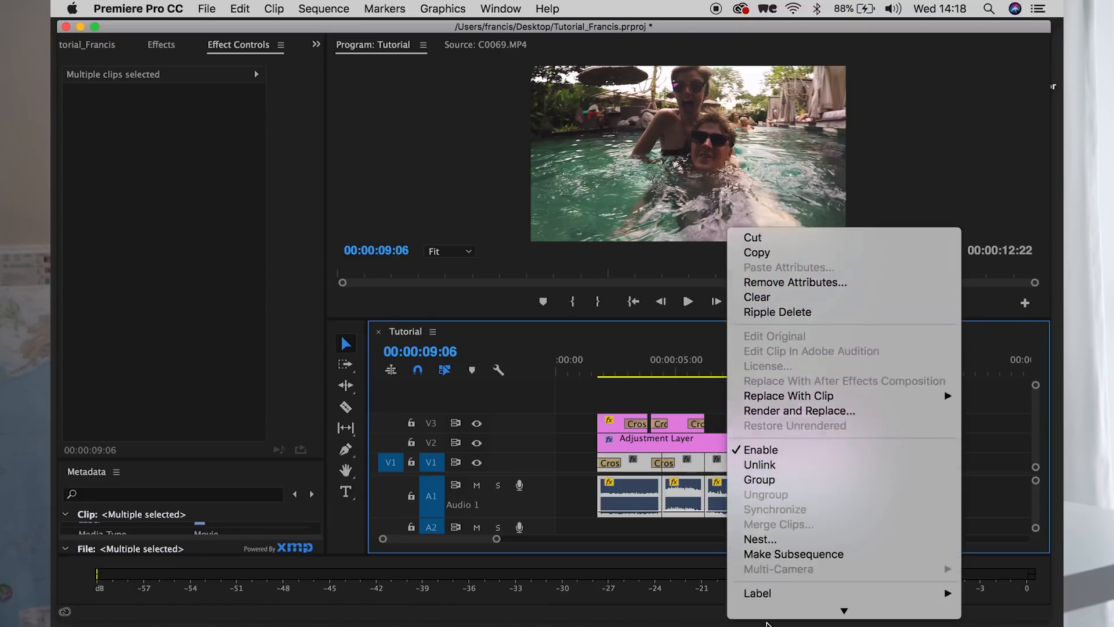
{"action": "left_click", "coordinate": [788, 435]}
{"action": "left_click", "coordinate": [930, 503]}
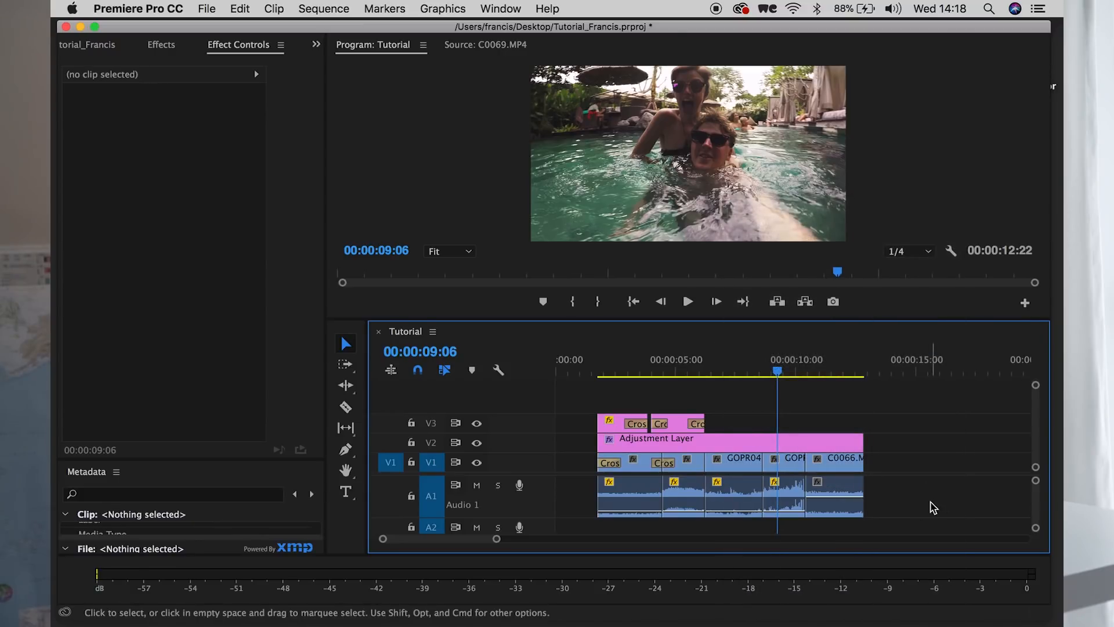
Delete all the unlinked camera audio clips from track A1
{"action": "left_click", "coordinate": [842, 498]}
{"action": "key", "text": "Delete"}
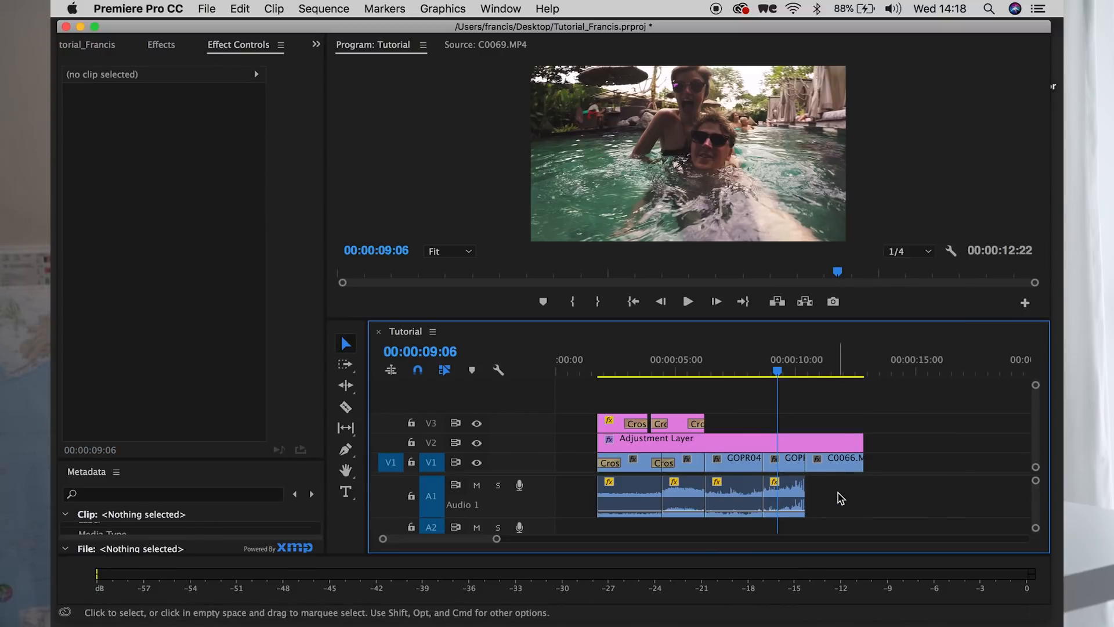
{"action": "left_click", "coordinate": [719, 503]}
{"action": "key", "text": "Delete"}
{"action": "left_click", "coordinate": [692, 503]}
{"action": "key", "text": "Delete"}
{"action": "left_click_drag", "start_coordinate": [928, 477], "coordinate": [598, 522]}
{"action": "key", "text": "Delete"}
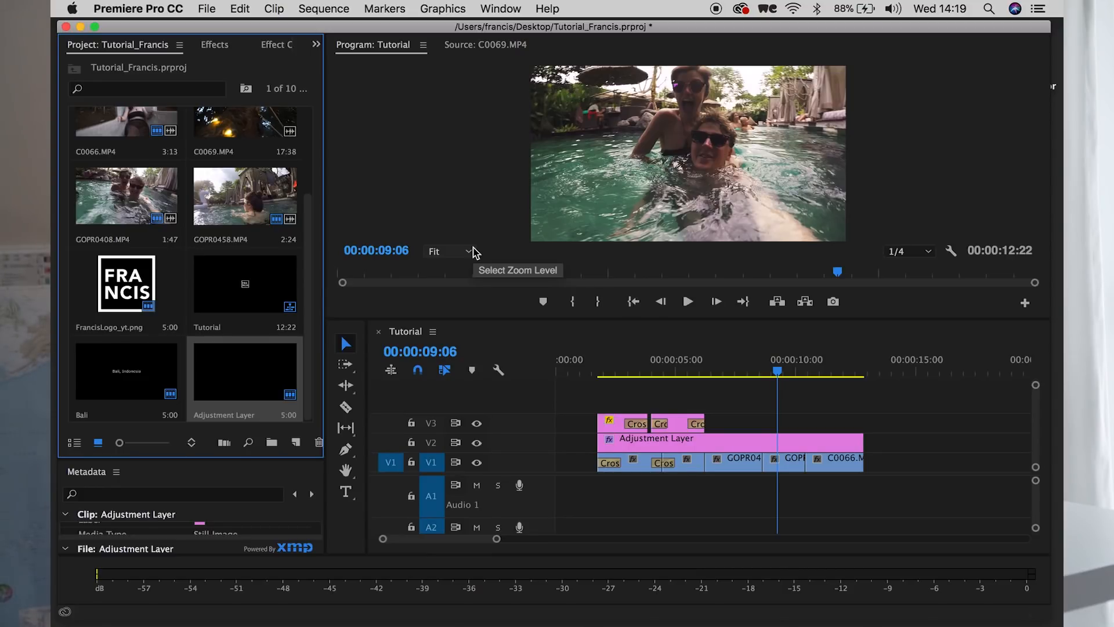
Import ES_Midnight Waves - Dye O.mp3 from the Music folder in Finder into the project
{"action": "left_click", "coordinate": [339, 604]}
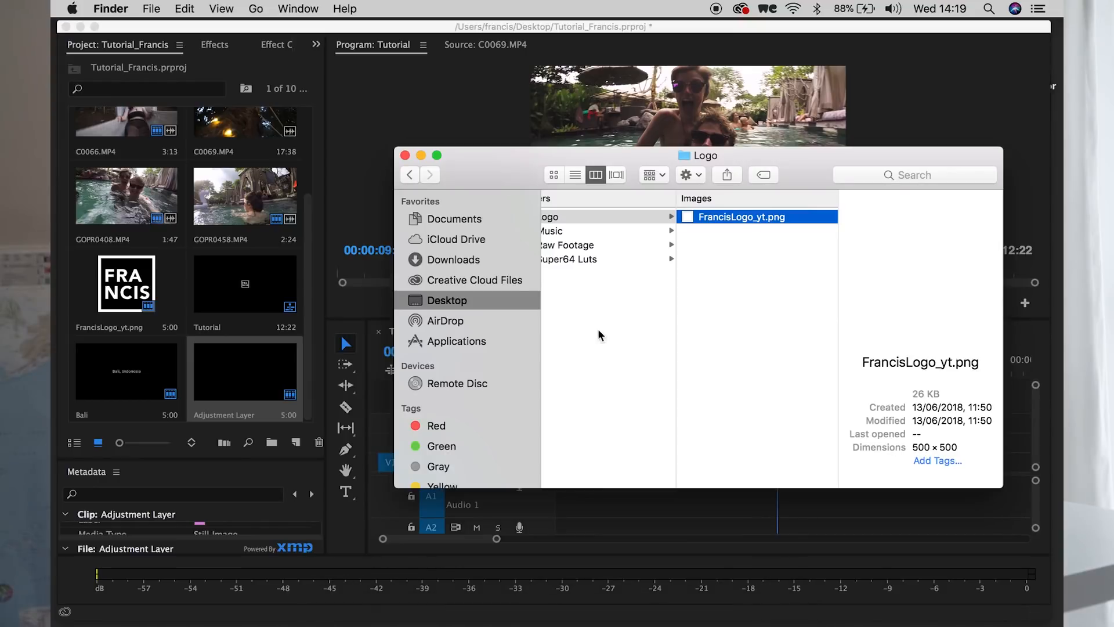
{"action": "scroll", "coordinate": [582, 293], "scroll_direction": "left", "scroll_amount": 2}
{"action": "left_click", "coordinate": [611, 230]}
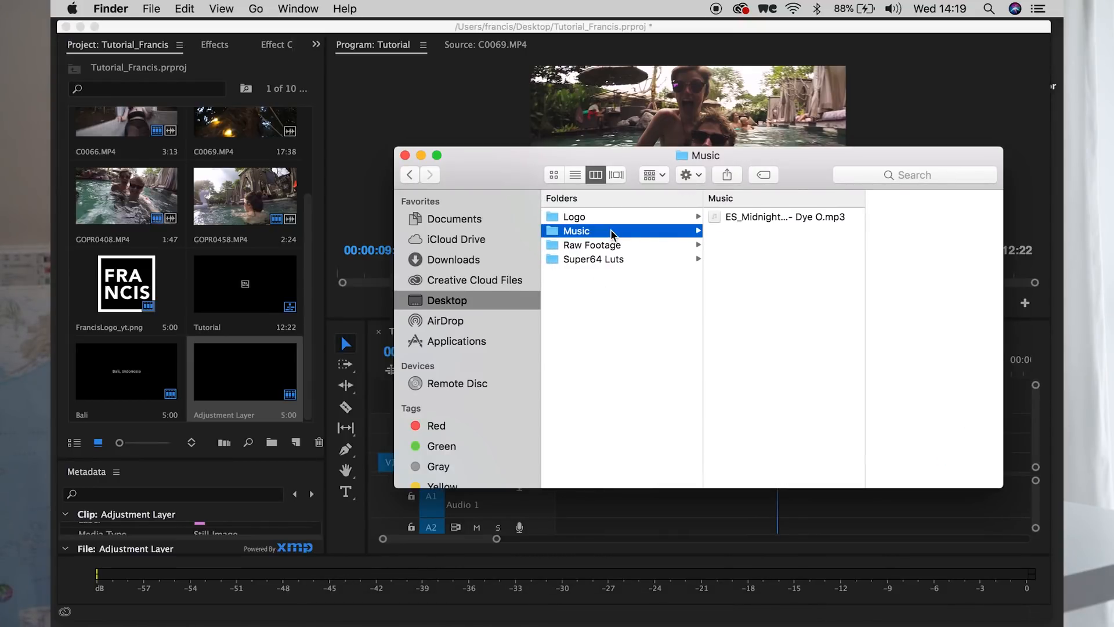
{"action": "left_click_drag", "start_coordinate": [746, 218], "coordinate": [209, 377]}
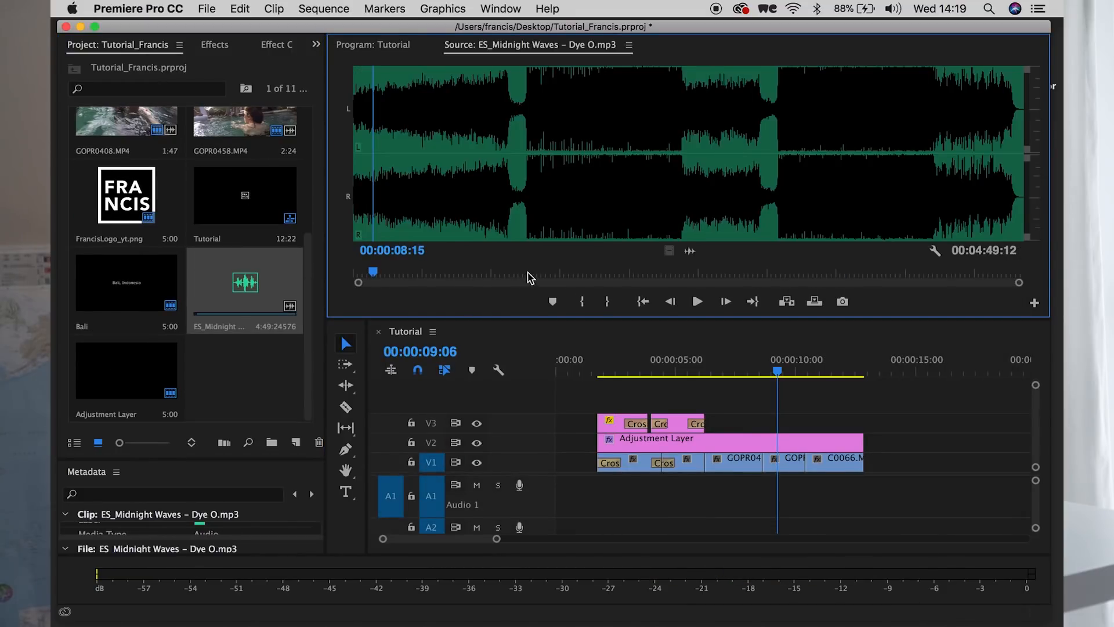
Mark an In point in the song just after 00:01:13:06, at its first drop, and place it on A1 where the video clips start
{"action": "left_click", "coordinate": [527, 273]}
{"action": "left_click_drag", "start_coordinate": [527, 275], "coordinate": [524, 277]}
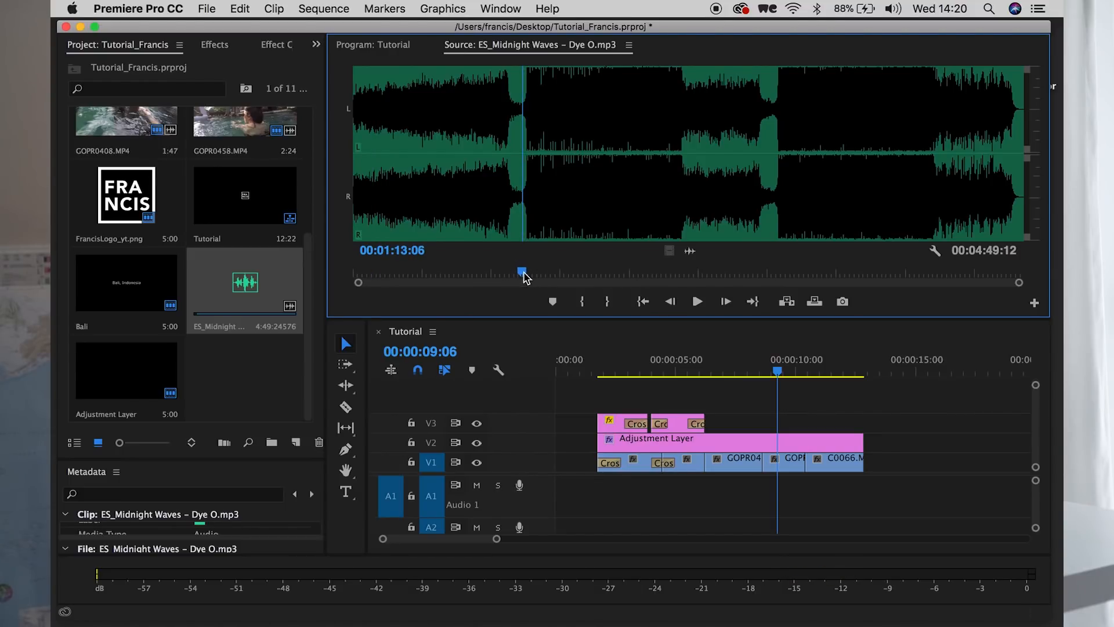
{"action": "key", "text": "space"}
{"action": "key", "text": "i"}
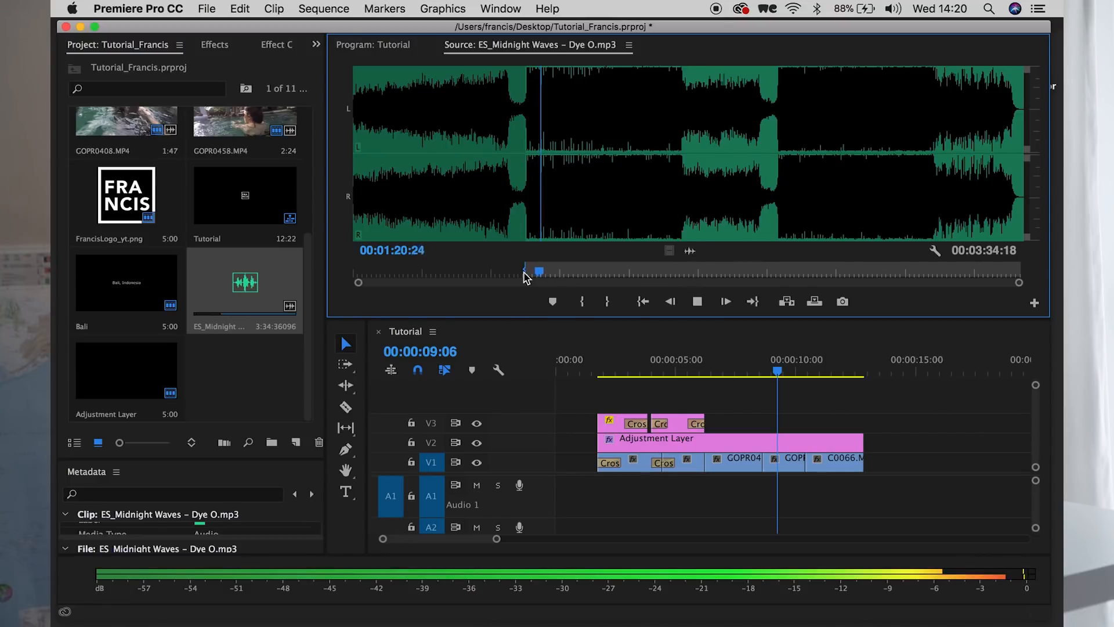
{"action": "key", "text": "space"}
{"action": "left_click_drag", "start_coordinate": [684, 282], "coordinate": [600, 497]}
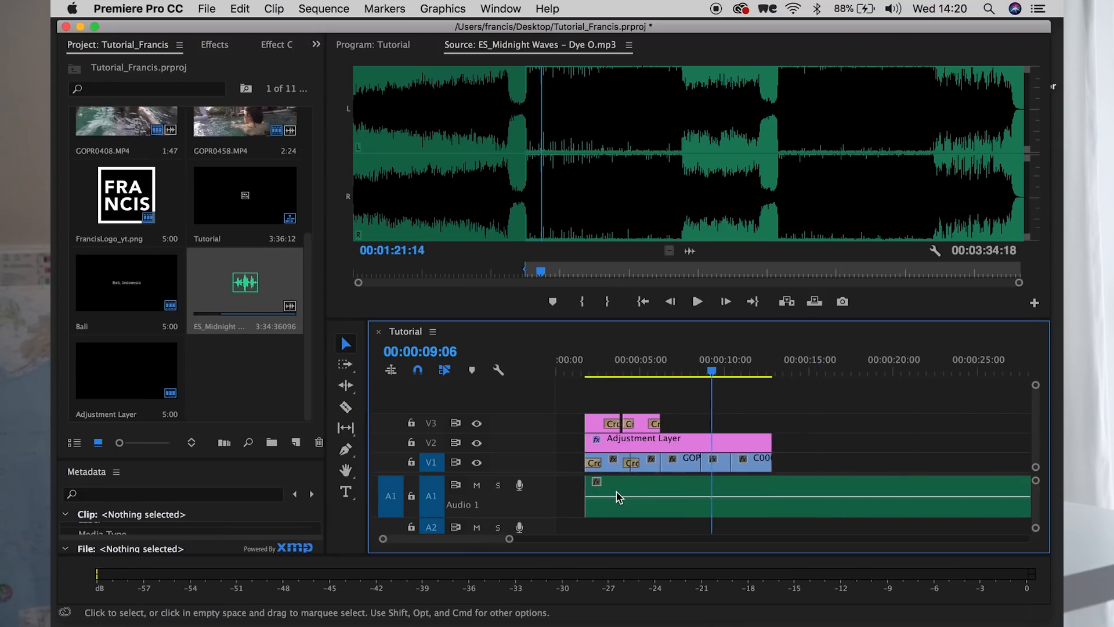
Extend the music clip's start back to the sequence beginning and nudge it so the drop lines up with the first video clip
{"action": "scroll", "coordinate": [618, 497], "scroll_direction": "up", "scroll_amount": 5}
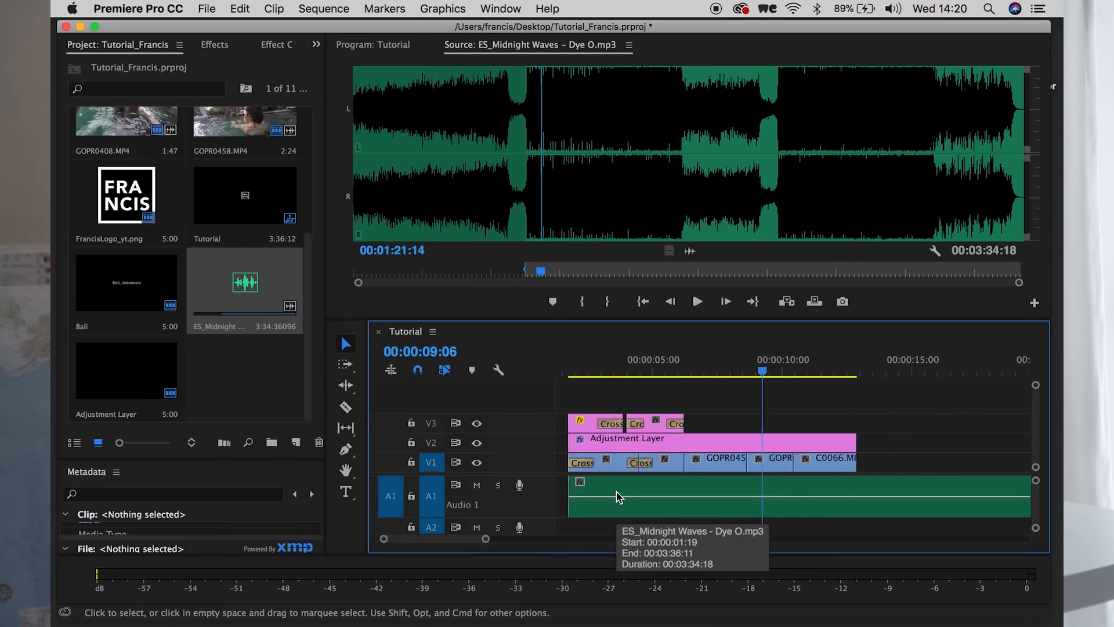
{"action": "scroll", "coordinate": [618, 497], "scroll_direction": "left", "scroll_amount": 3}
{"action": "scroll", "coordinate": [618, 498], "scroll_direction": "up", "scroll_amount": 3}
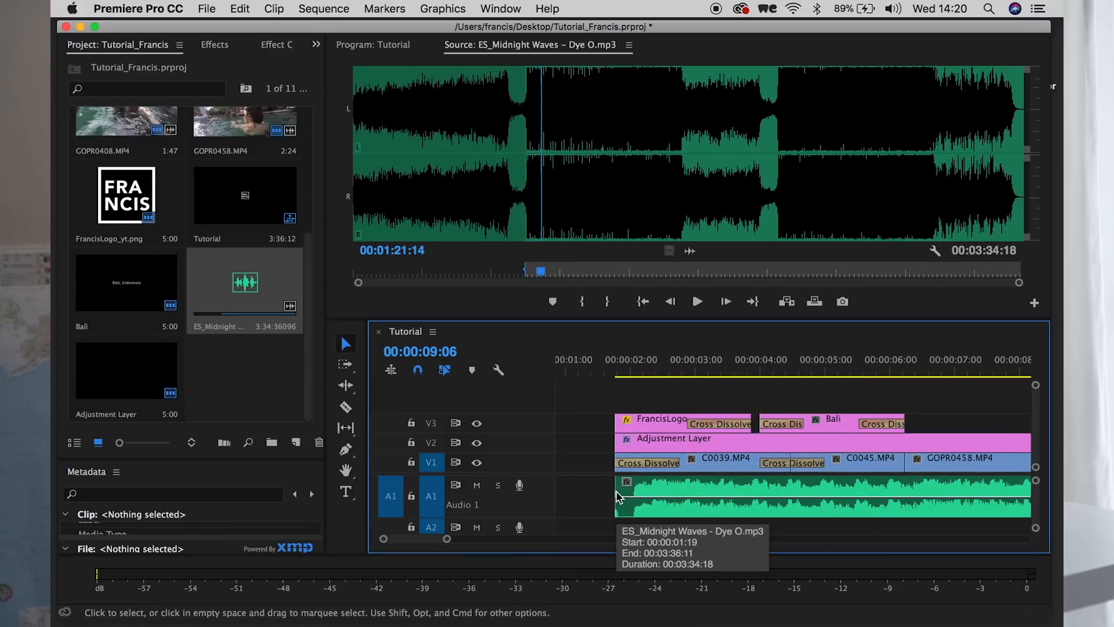
{"action": "left_click_drag", "start_coordinate": [616, 493], "coordinate": [572, 494]}
{"action": "mouse_move", "coordinate": [641, 496]}
{"action": "left_mouse_down"}
{"action": "mouse_move", "coordinate": [617, 491]}
{"action": "mouse_move", "coordinate": [648, 490]}
{"action": "left_mouse_up"}
{"action": "scroll", "coordinate": [647, 490], "scroll_direction": "down", "scroll_amount": 4}
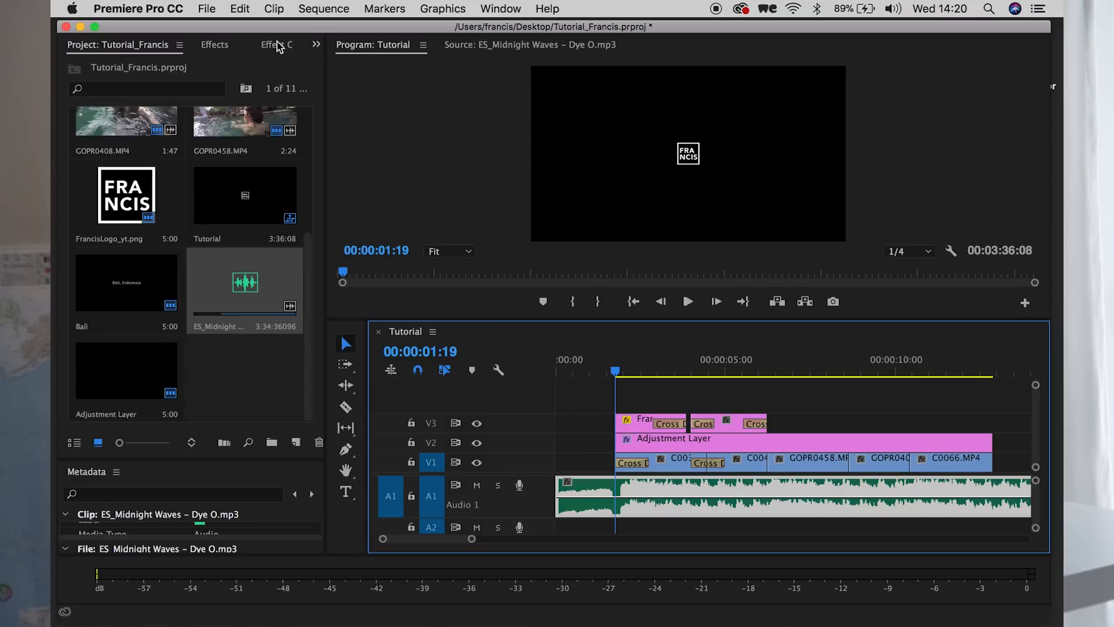
Fade in the music with a Level keyframe at 00:00:01:19 and a silent one near the sequence start
{"action": "left_click", "coordinate": [277, 45]}
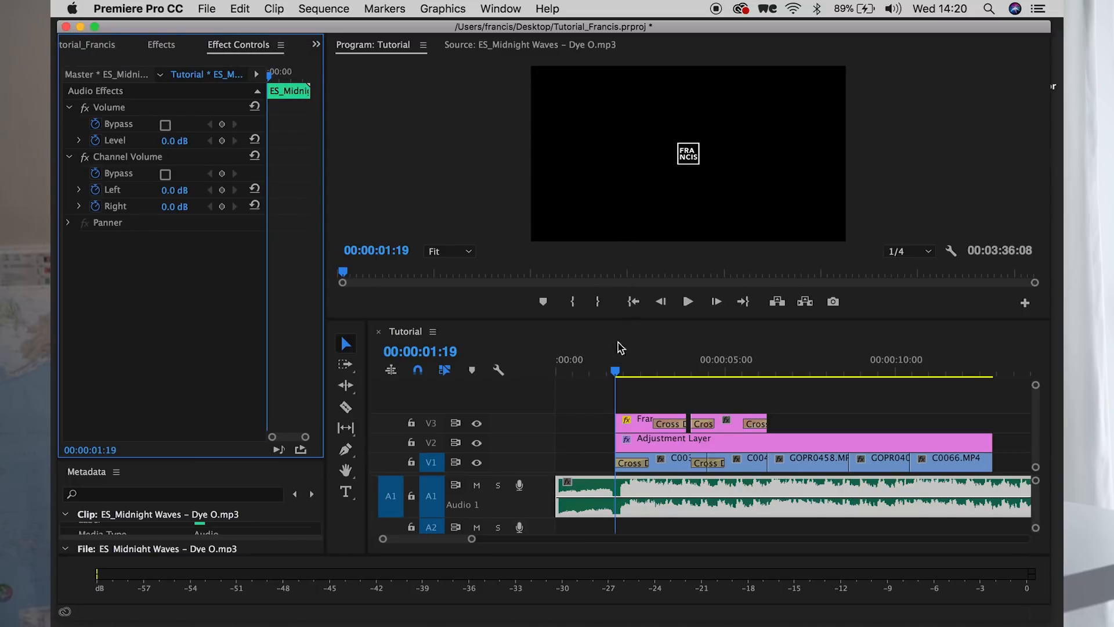
{"action": "left_click", "coordinate": [222, 140]}
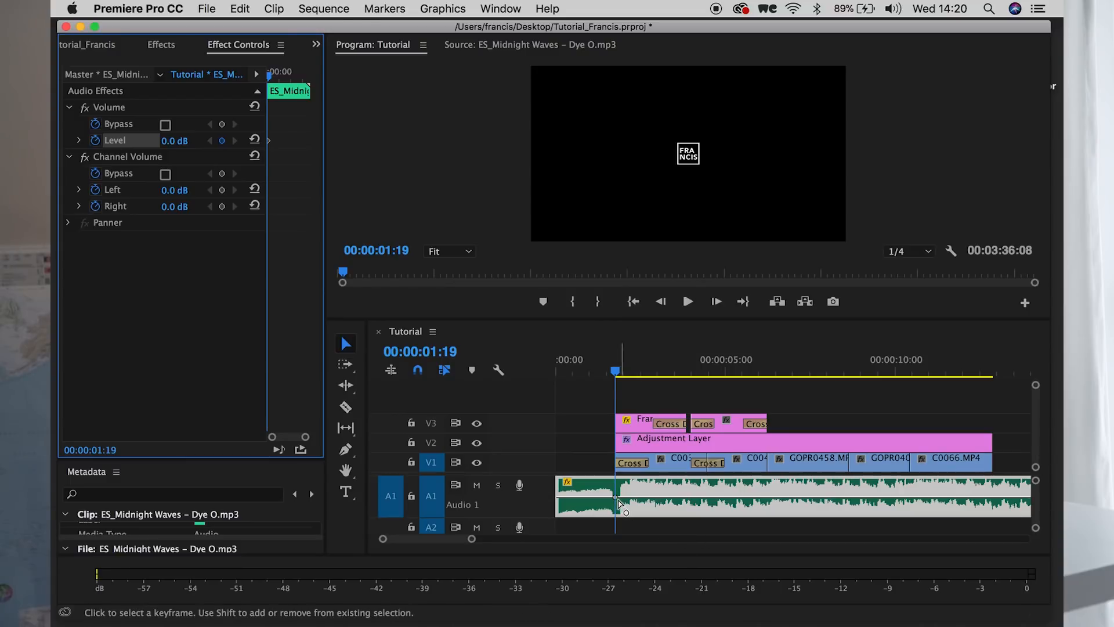
{"action": "left_click_drag", "start_coordinate": [615, 371], "coordinate": [579, 372]}
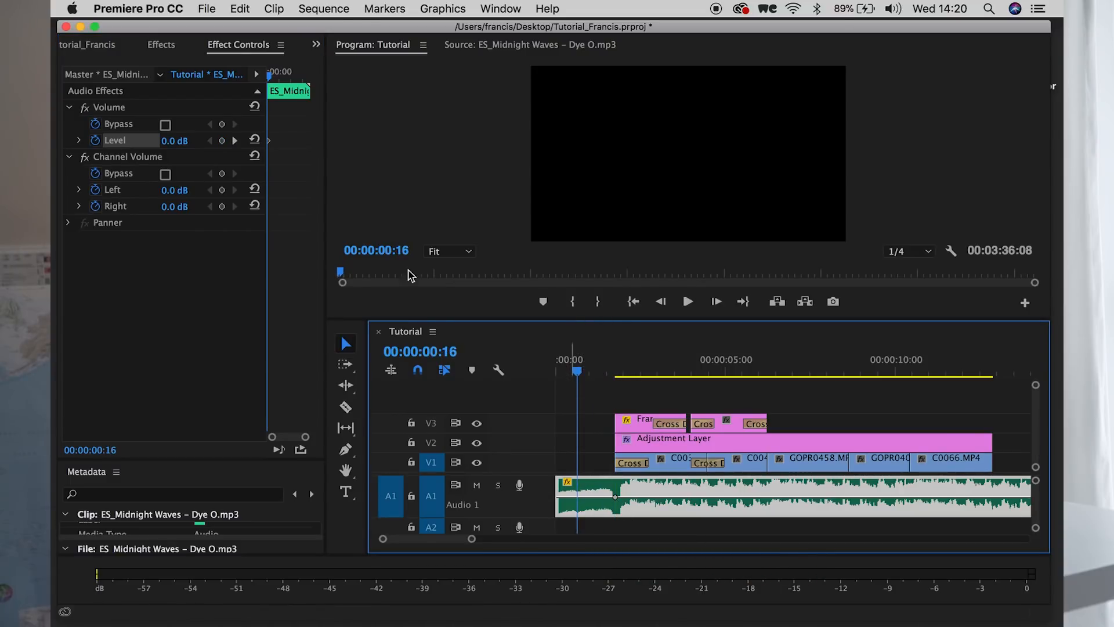
{"action": "left_click", "coordinate": [223, 145]}
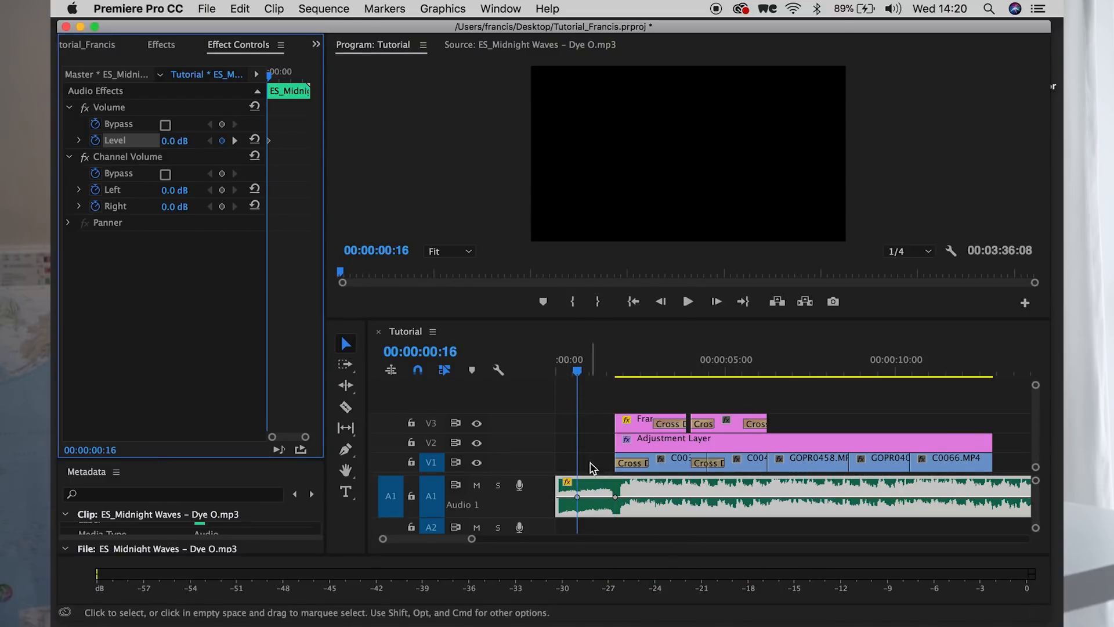
{"action": "left_click", "coordinate": [578, 496]}
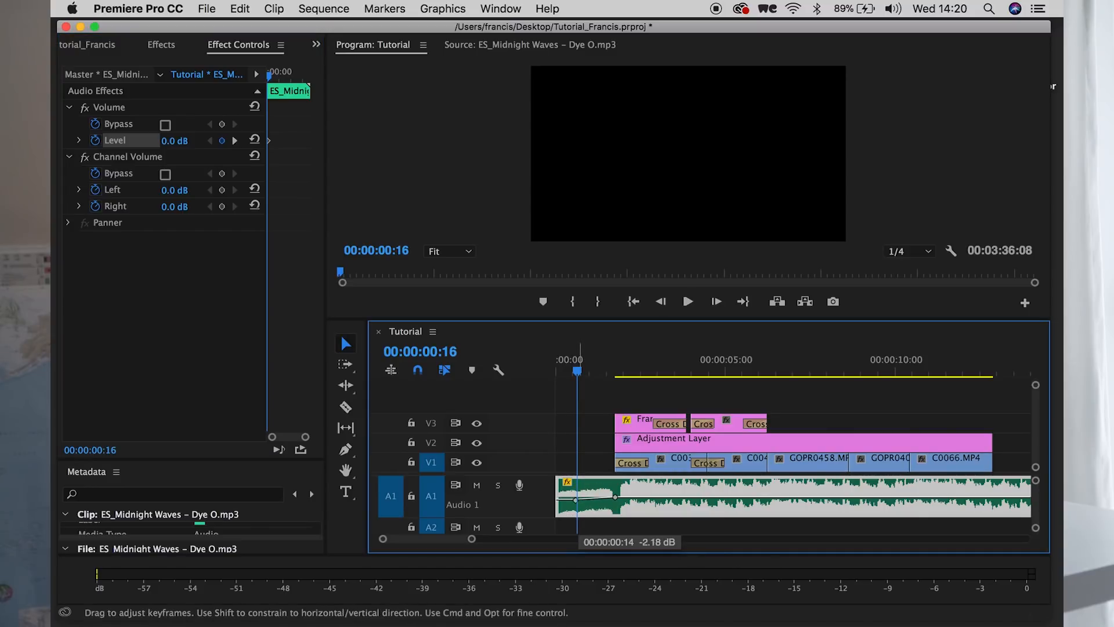
Play the sequence from 00:00:00:00 to check the music fade-in against the opening clips
{"action": "left_click_drag", "start_coordinate": [578, 362], "coordinate": [539, 369]}
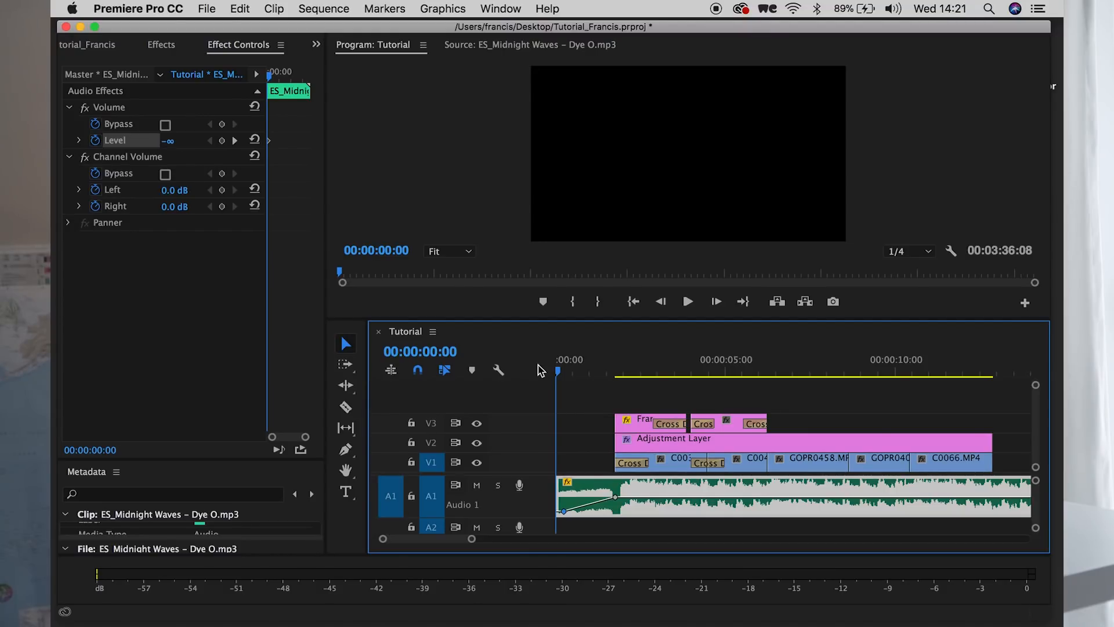
{"action": "key", "text": "space"}
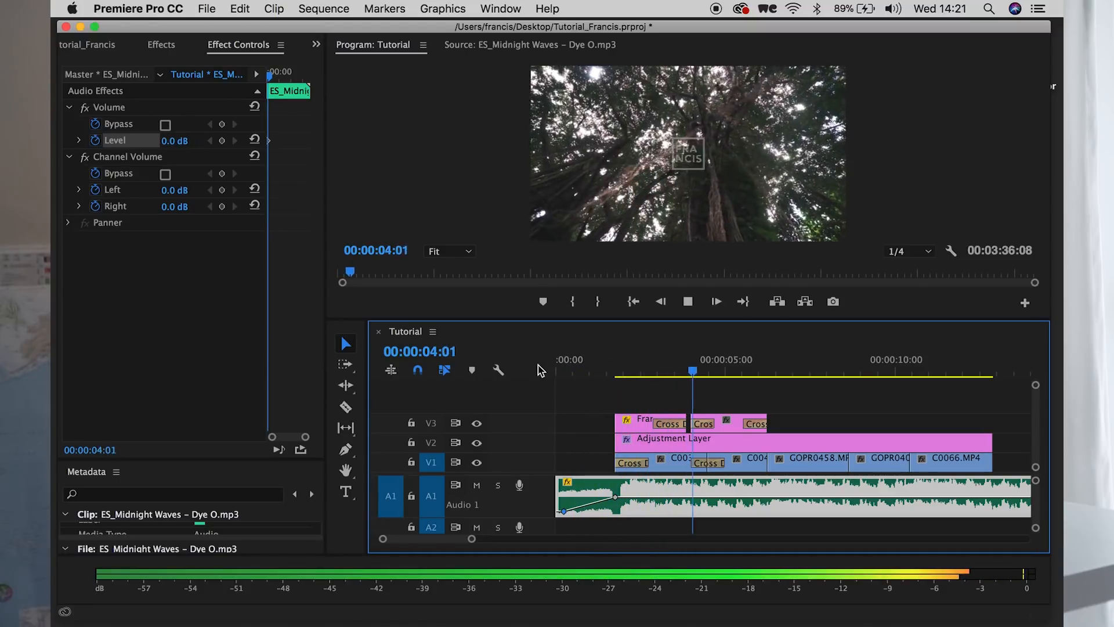
{"action": "key", "text": "space"}
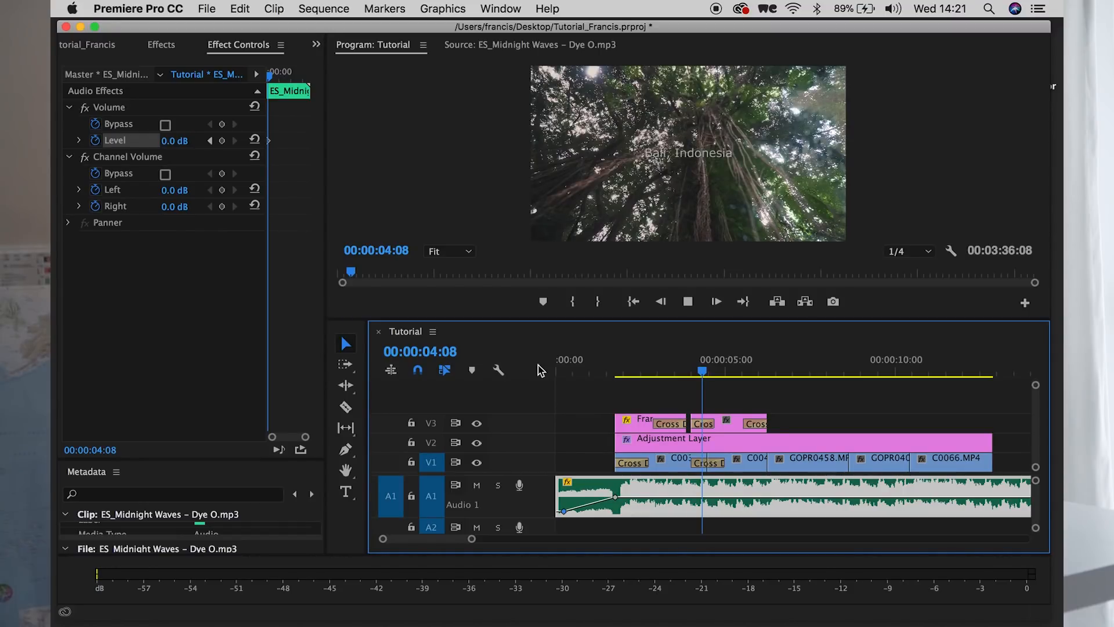
{"action": "key", "text": "space"}
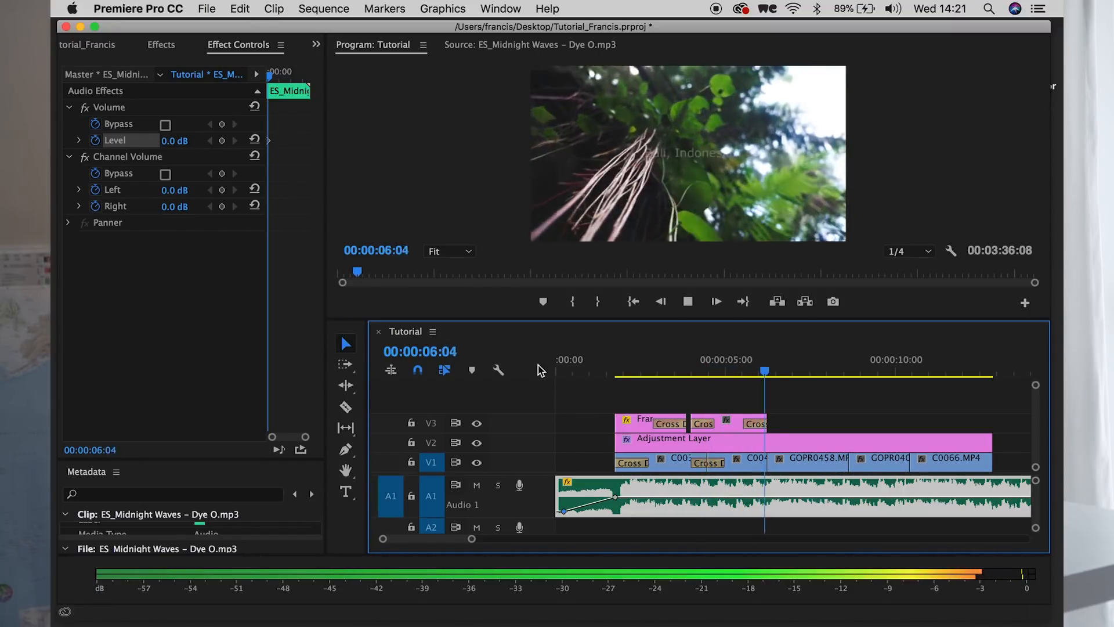
{"action": "key", "text": "space"}
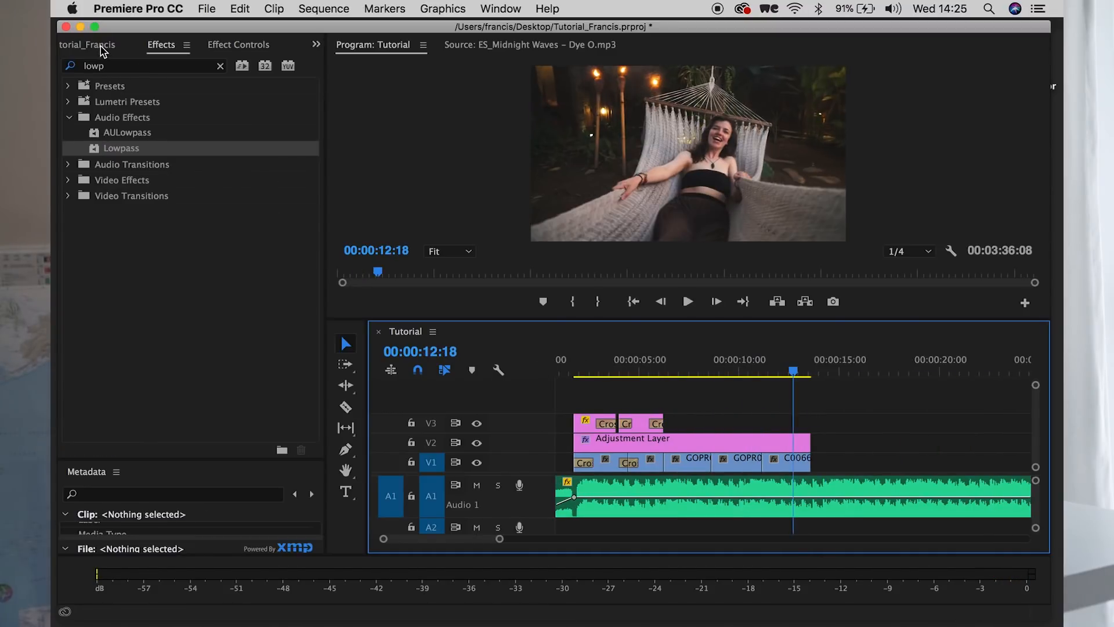
Search the effects for "cross" and apply a Cross Dissolve to the end of the last V1 clip, C0066.MP4
{"action": "left_click", "coordinate": [165, 47]}
{"action": "left_click", "coordinate": [215, 45]}
{"action": "left_click", "coordinate": [137, 65]}
{"action": "type", "text": "crp"}
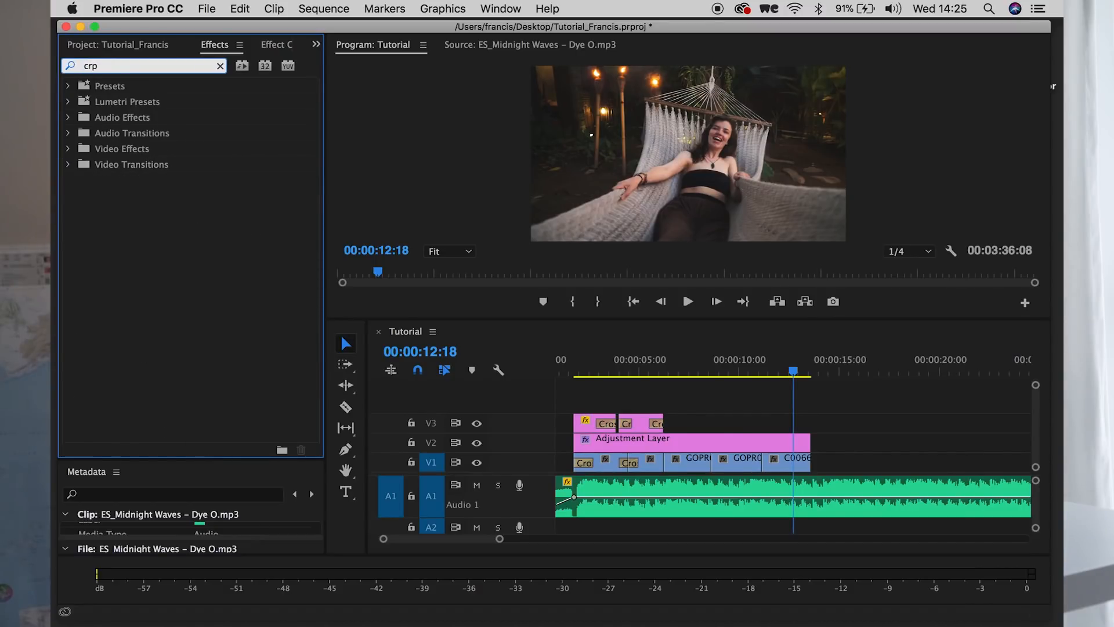
{"action": "key", "text": "BackSpace"}
{"action": "type", "text": "oss"}
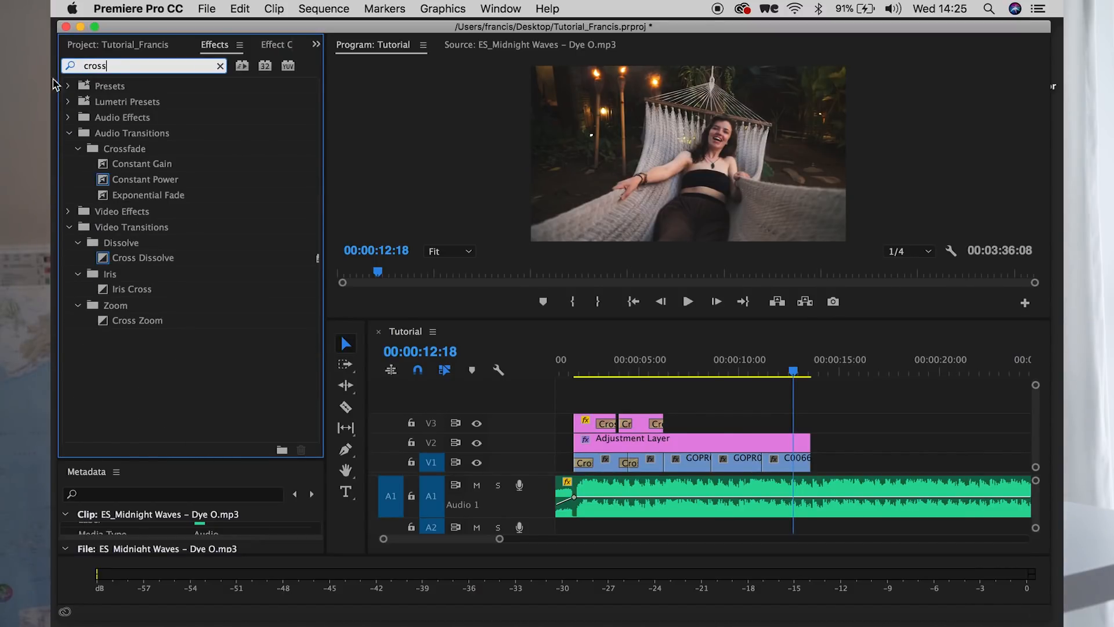
{"action": "left_click", "coordinate": [140, 262]}
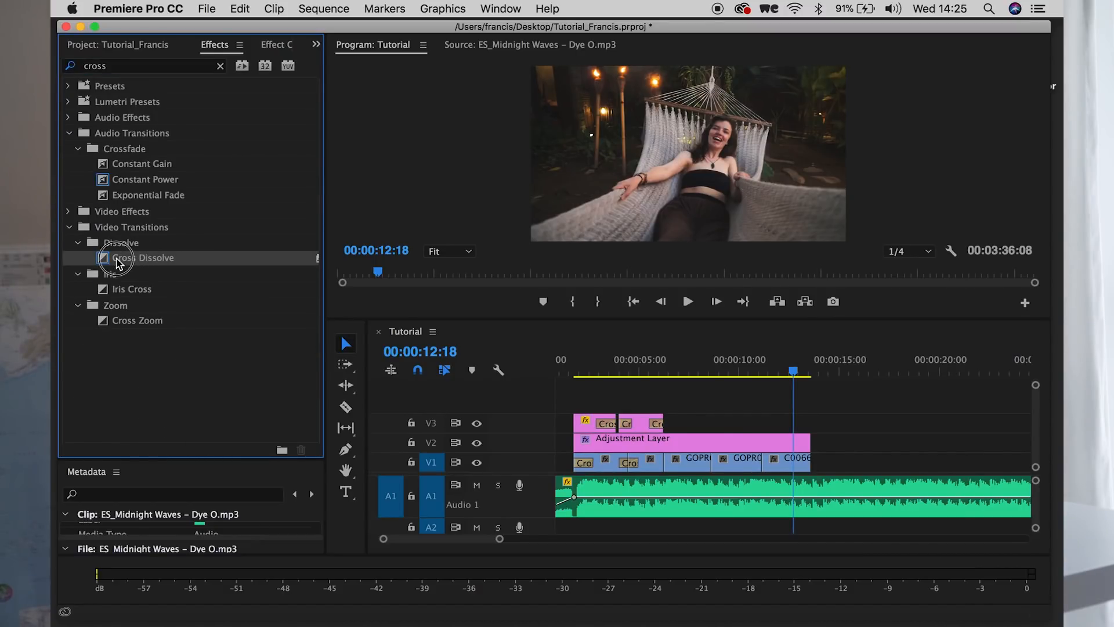
{"action": "left_click_drag", "start_coordinate": [119, 262], "coordinate": [811, 470]}
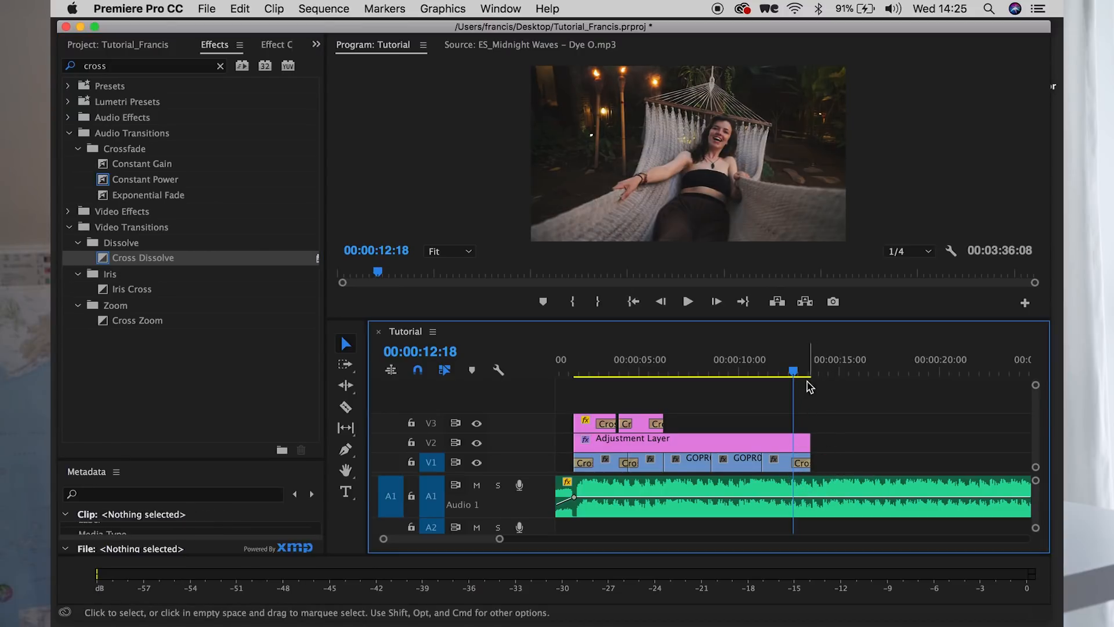
Fade out the music with Level keyframes at 00:00:12:18 and about 00:00:13:18, lowering the second to about -14.4 dB
{"action": "left_click", "coordinate": [805, 494]}
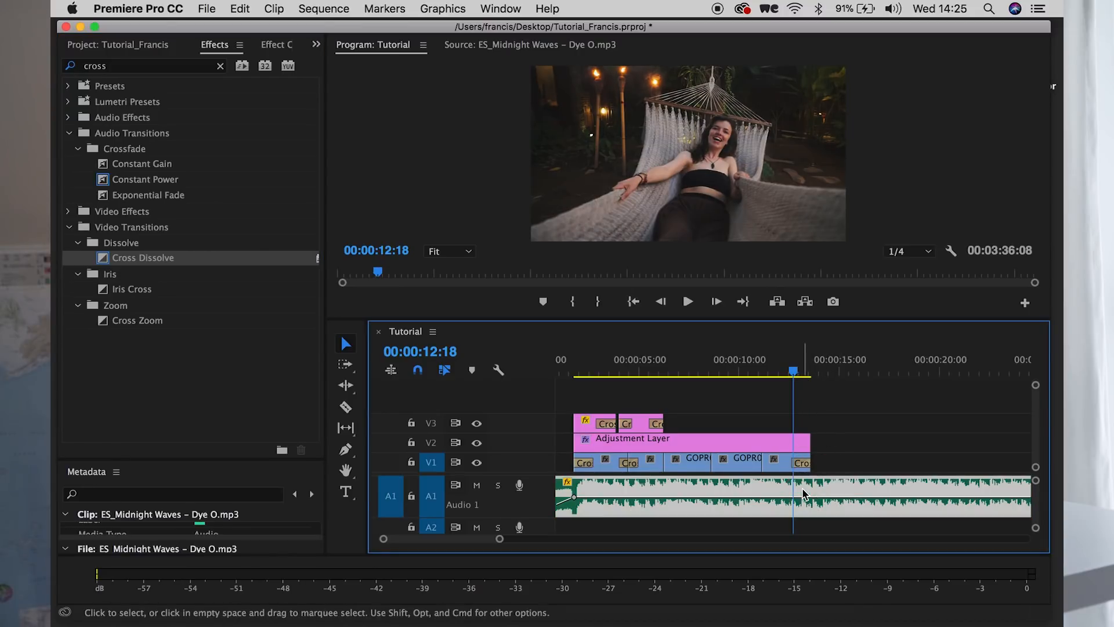
{"action": "left_click", "coordinate": [273, 46]}
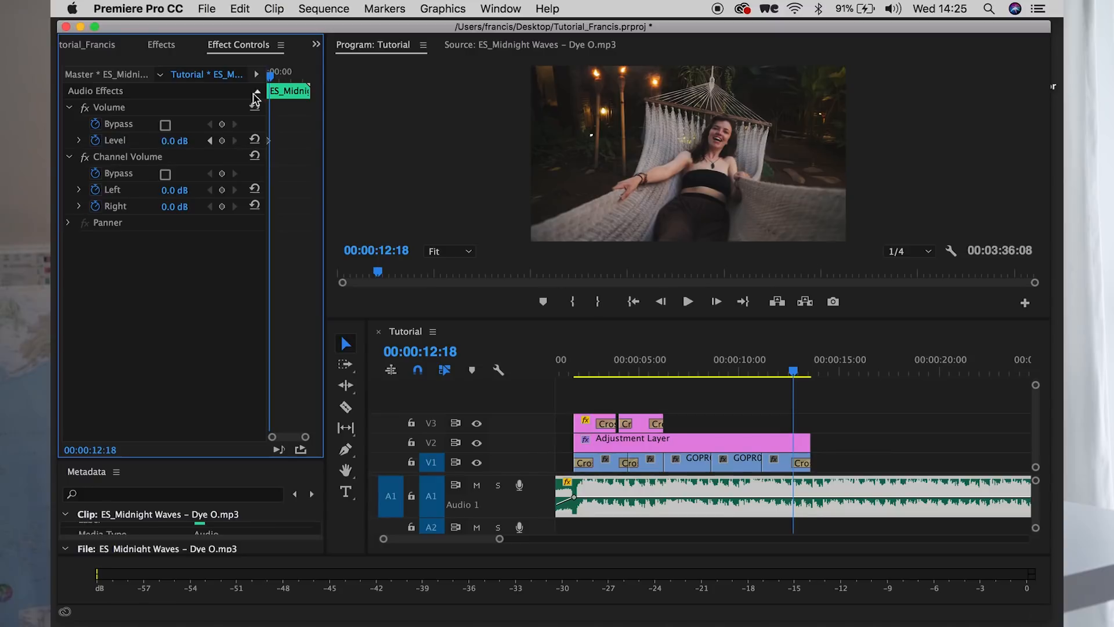
{"action": "left_click", "coordinate": [222, 141]}
{"action": "left_click", "coordinate": [808, 366]}
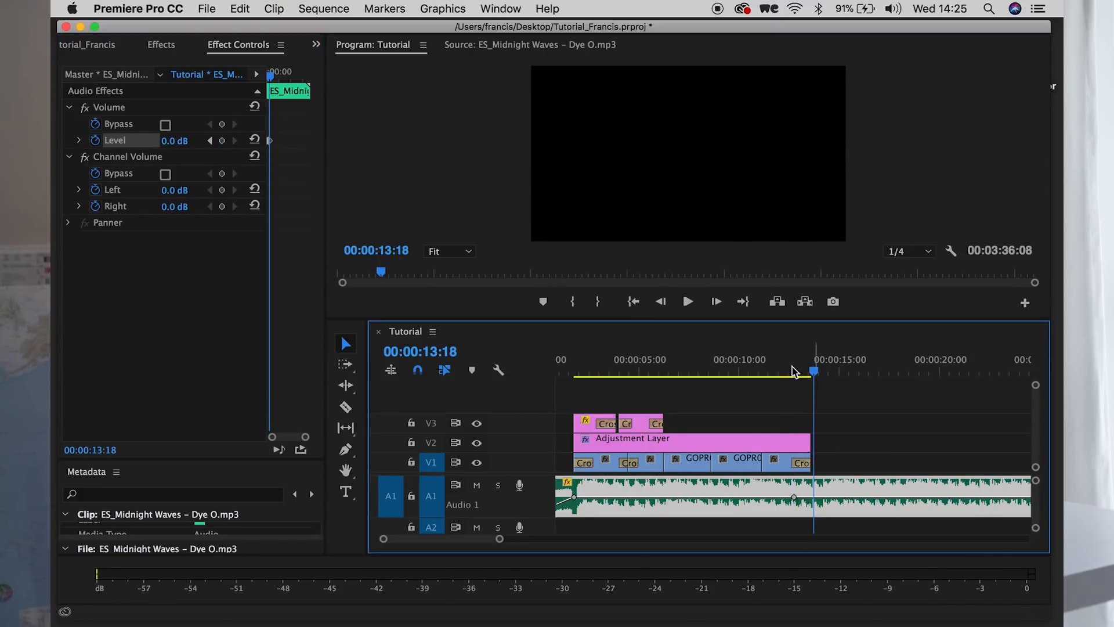
{"action": "left_click", "coordinate": [222, 142]}
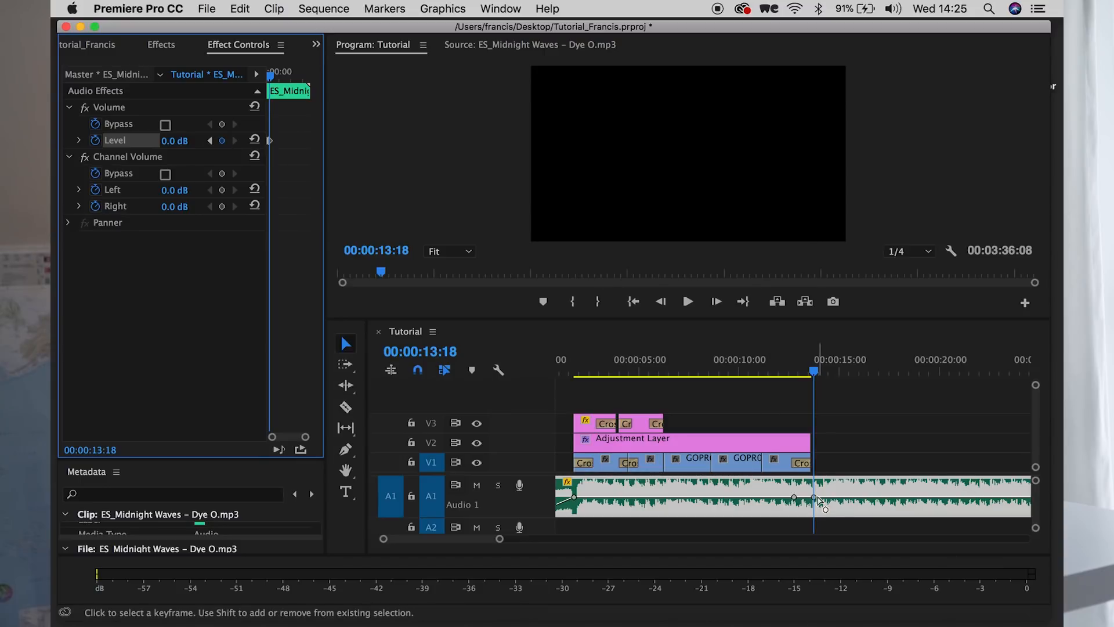
{"action": "left_click", "coordinate": [815, 497]}
{"action": "left_click_drag", "start_coordinate": [815, 497], "coordinate": [818, 511]}
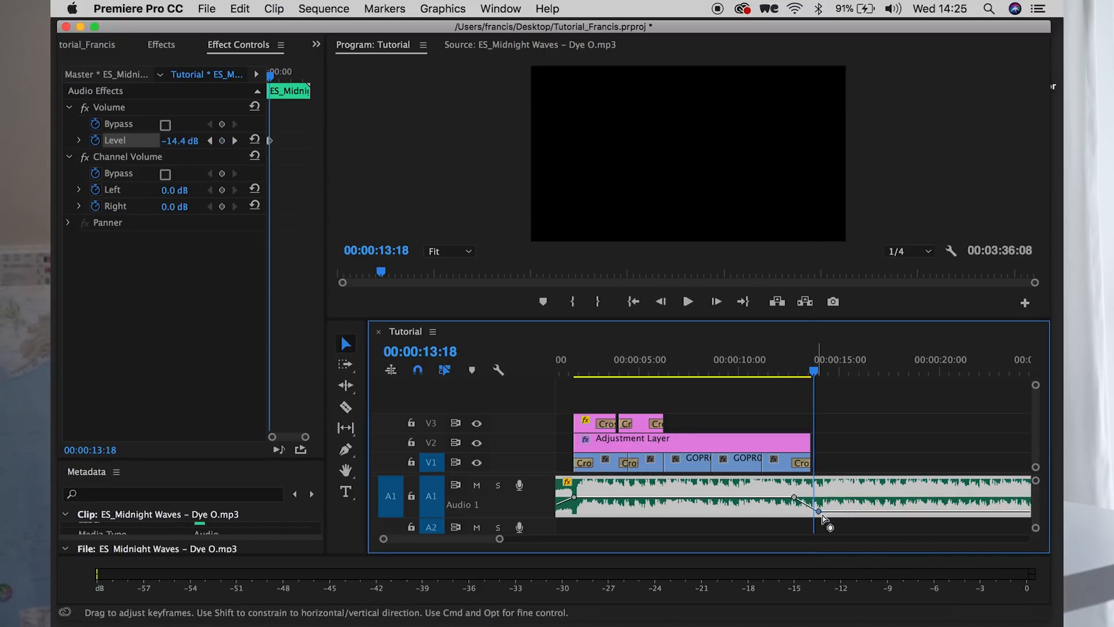
Split the music clip just after the fade-out, at about 00:00:14:08, and delete the remaining audio
{"action": "key", "text": "c"}
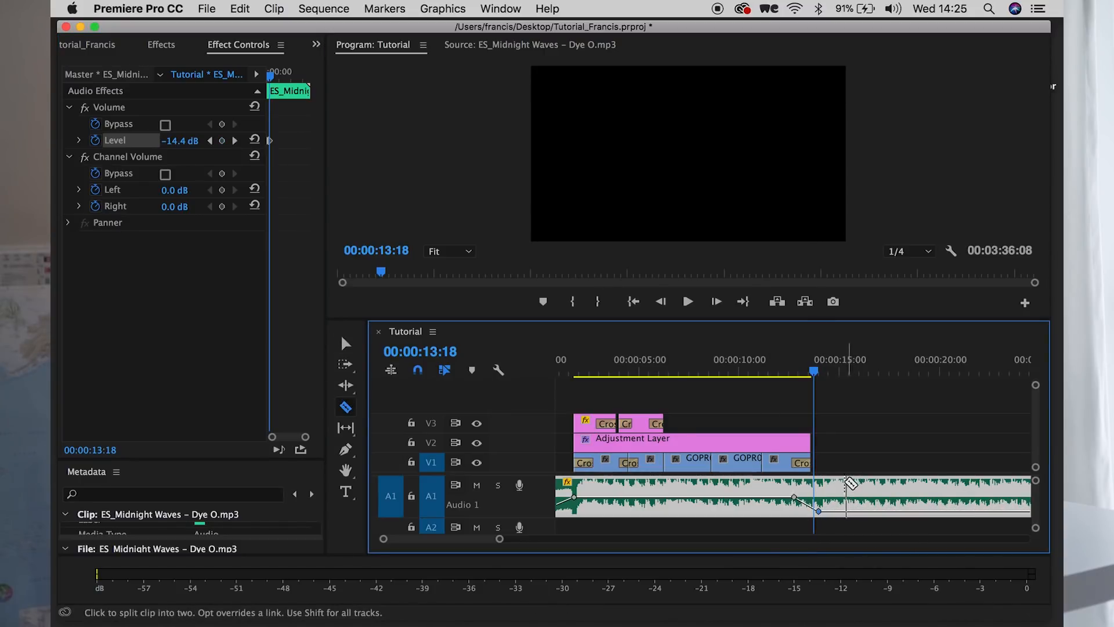
{"action": "left_click", "coordinate": [825, 490]}
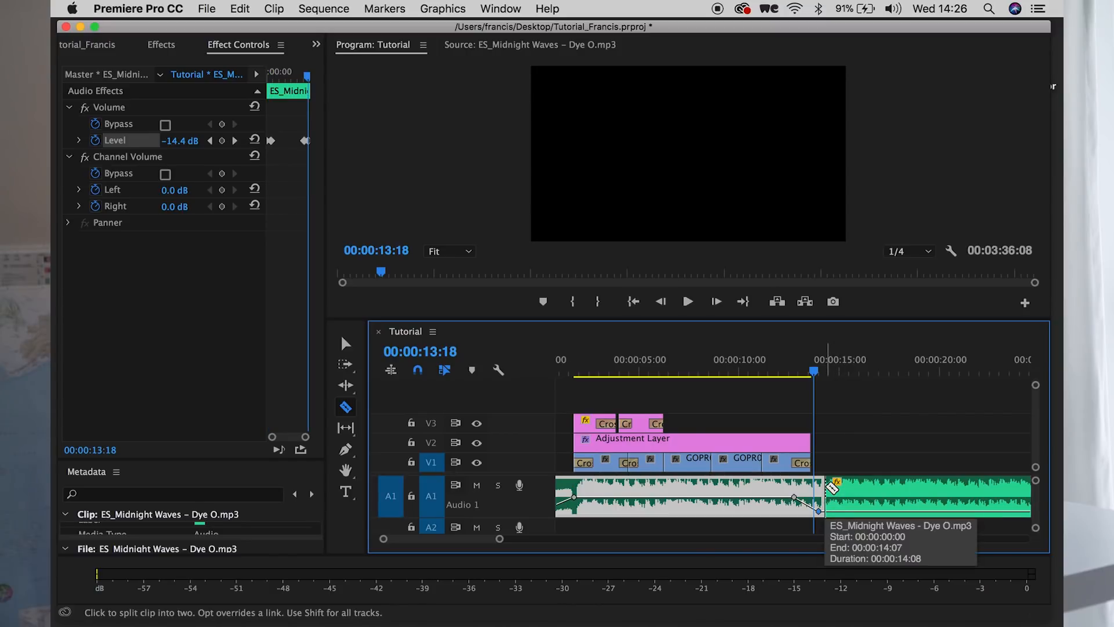
{"action": "key", "text": "v"}
{"action": "left_click", "coordinate": [868, 492]}
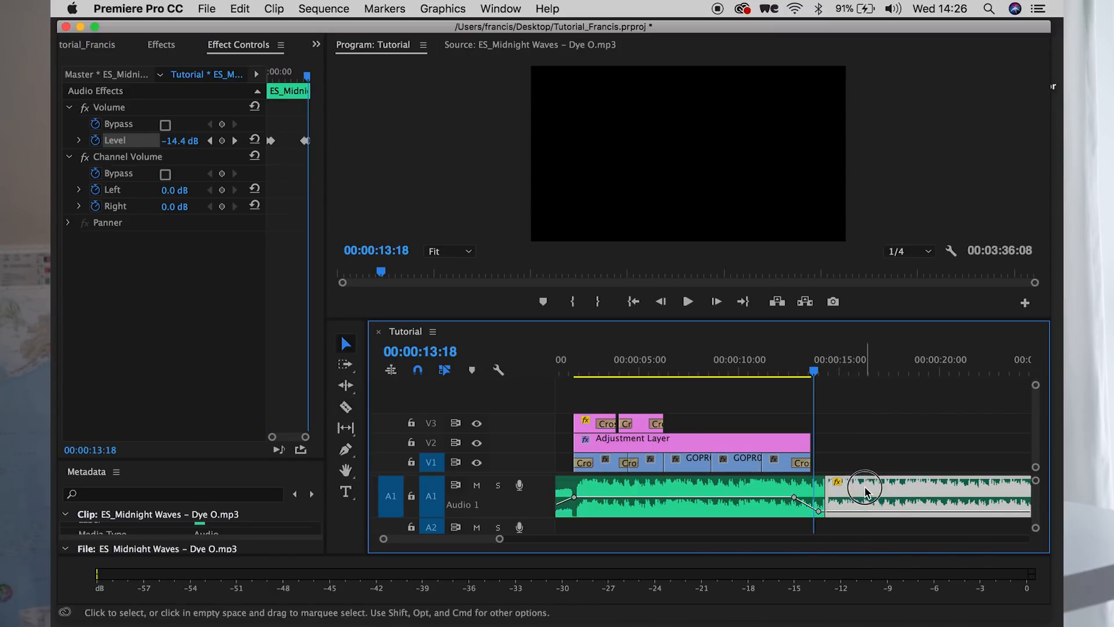
{"action": "key", "text": "Delete"}
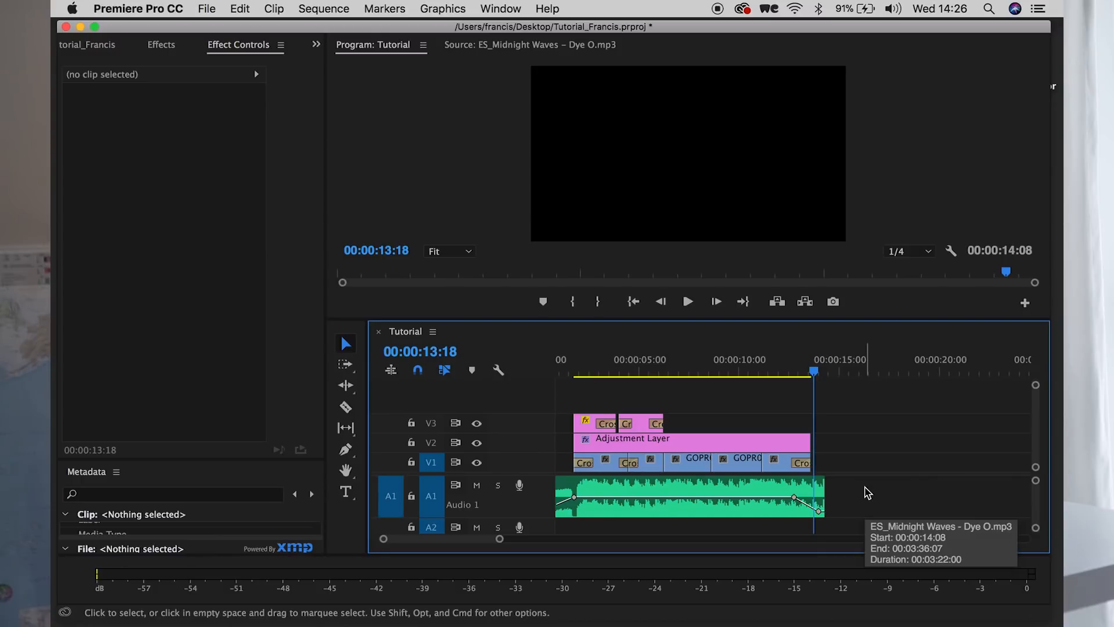
{"action": "scroll", "coordinate": [881, 481], "scroll_direction": "left", "scroll_amount": 1}
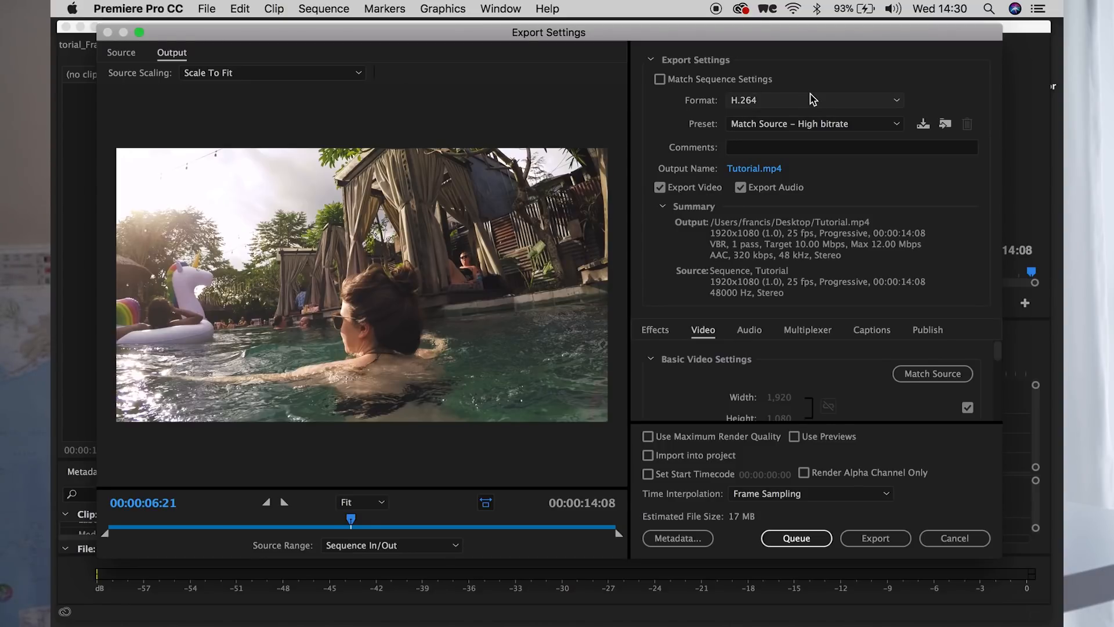
Set the export format to H.264 with the Match Source - High bitrate preset and review the bitrate settings
{"action": "left_click", "coordinate": [754, 101]}
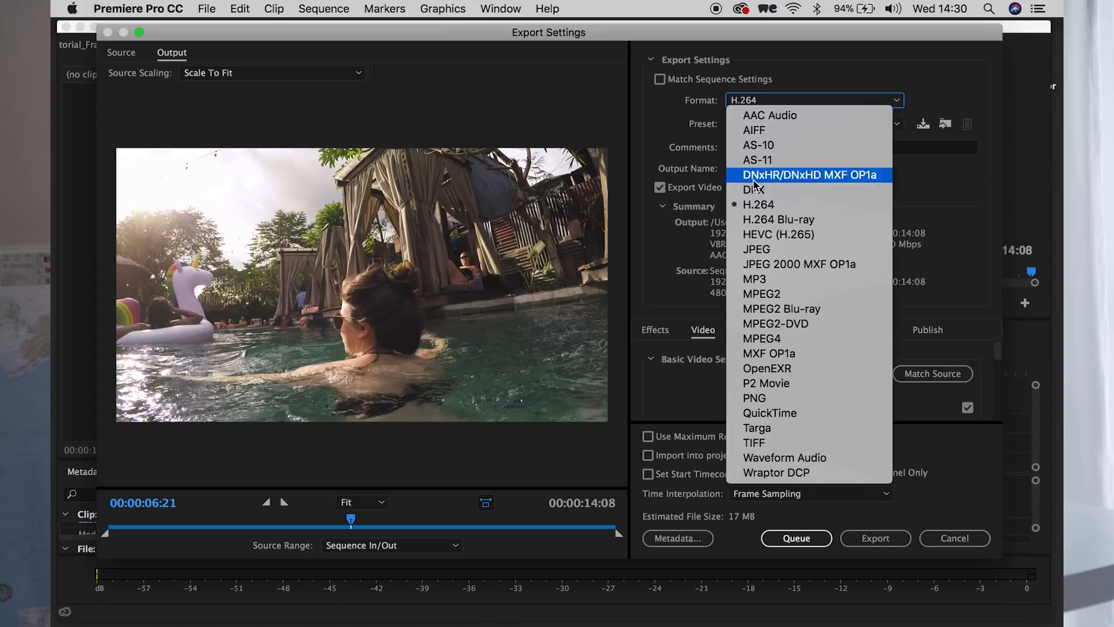
{"action": "left_click", "coordinate": [779, 206]}
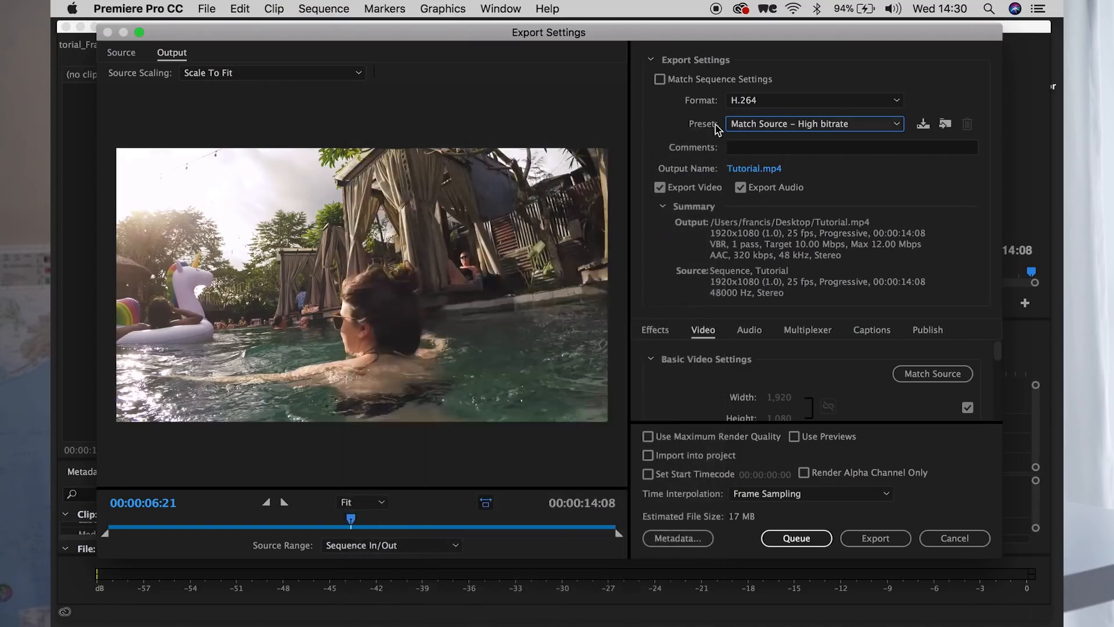
{"action": "left_click", "coordinate": [745, 127]}
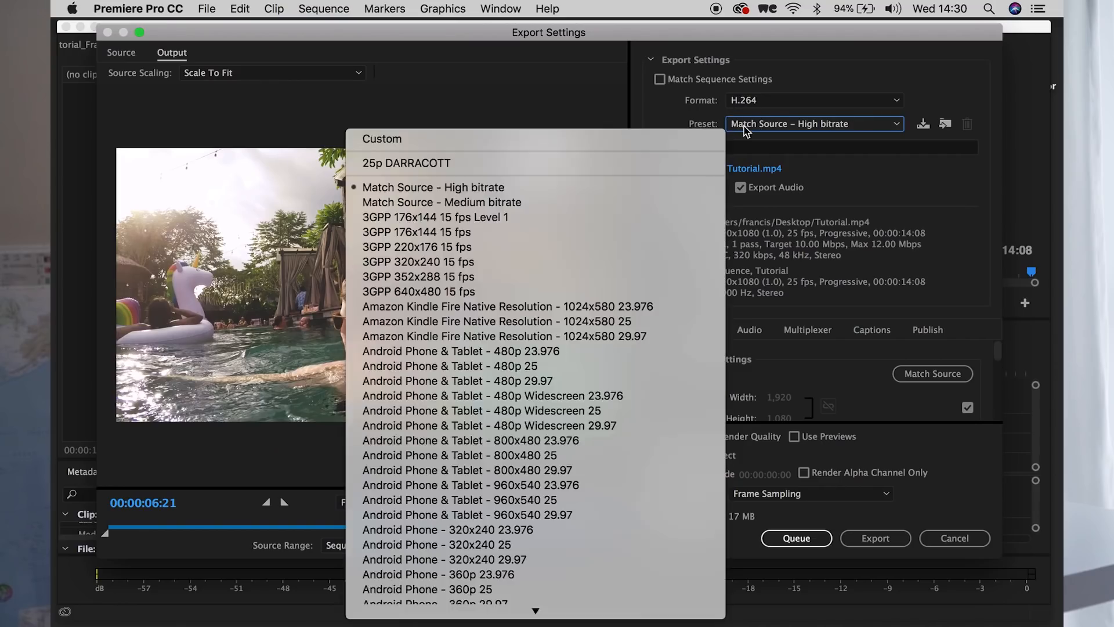
{"action": "left_click", "coordinate": [527, 190]}
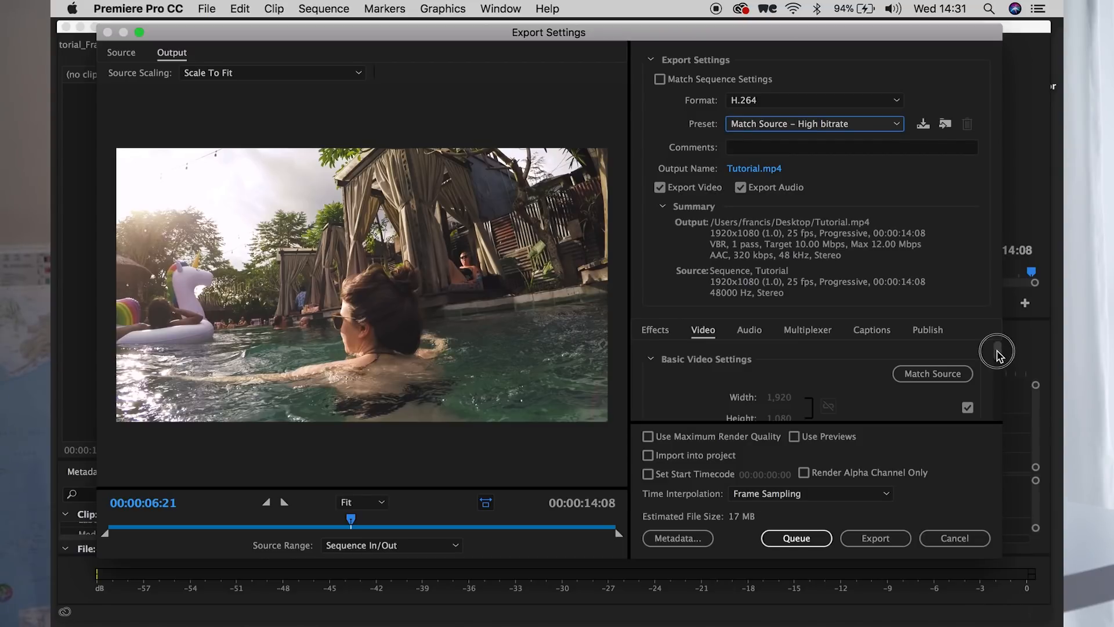
{"action": "left_click_drag", "start_coordinate": [997, 351], "coordinate": [997, 399]}
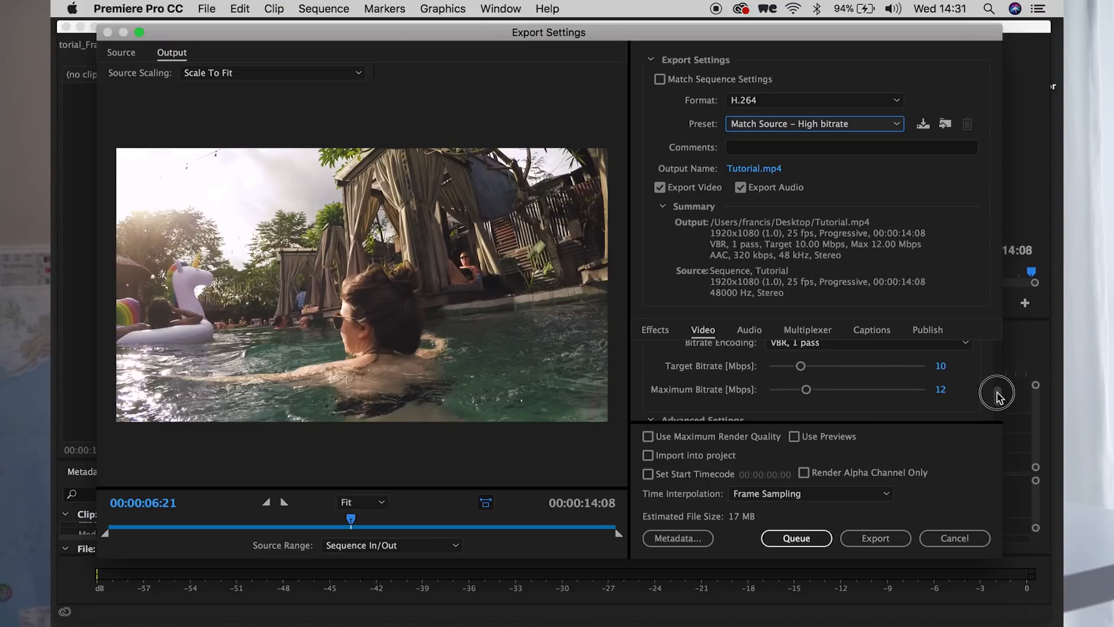
{"action": "left_click_drag", "start_coordinate": [997, 394], "coordinate": [686, 173]}
Name the output file Tutorial_DONE on the Desktop and export the sequence
{"action": "left_click", "coordinate": [751, 172]}
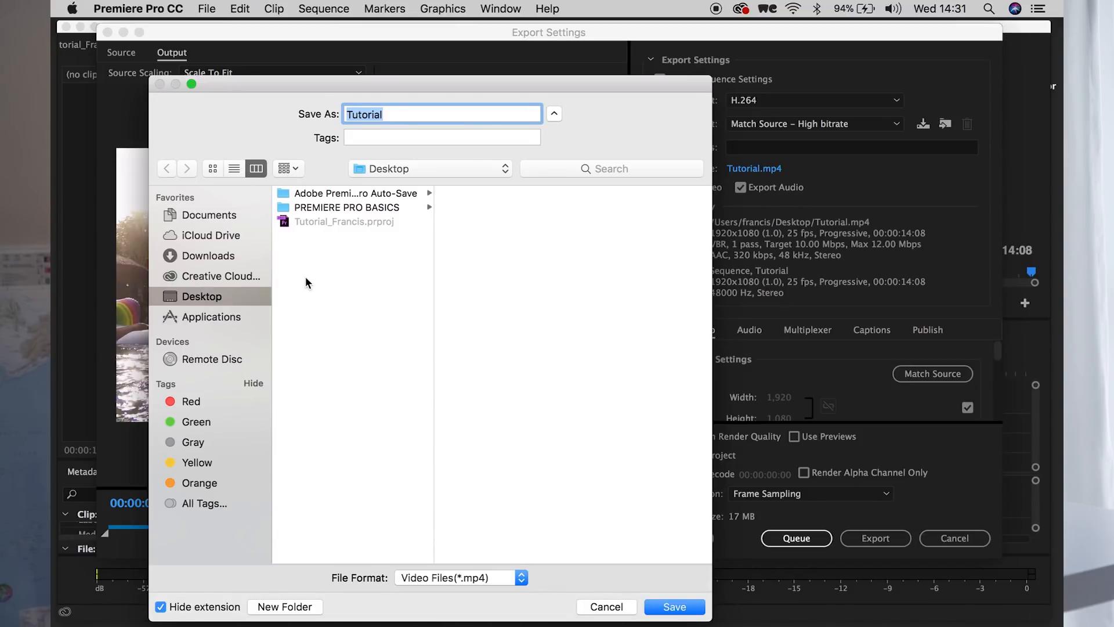
{"action": "type", "text": "T"}
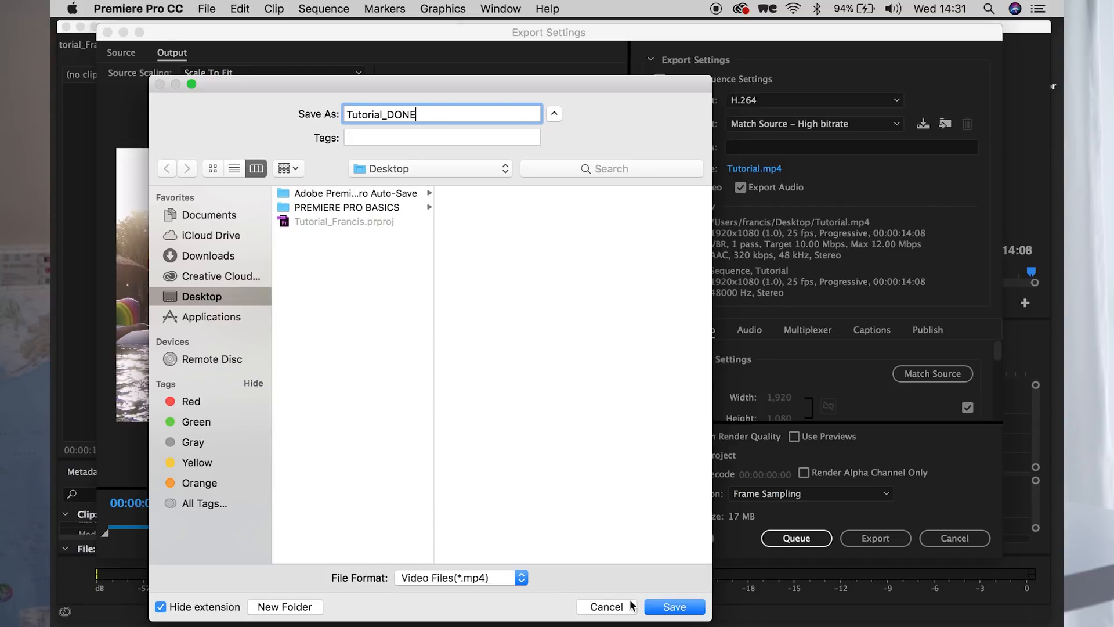
{"action": "left_click", "coordinate": [674, 606]}
{"action": "left_click", "coordinate": [868, 539]}
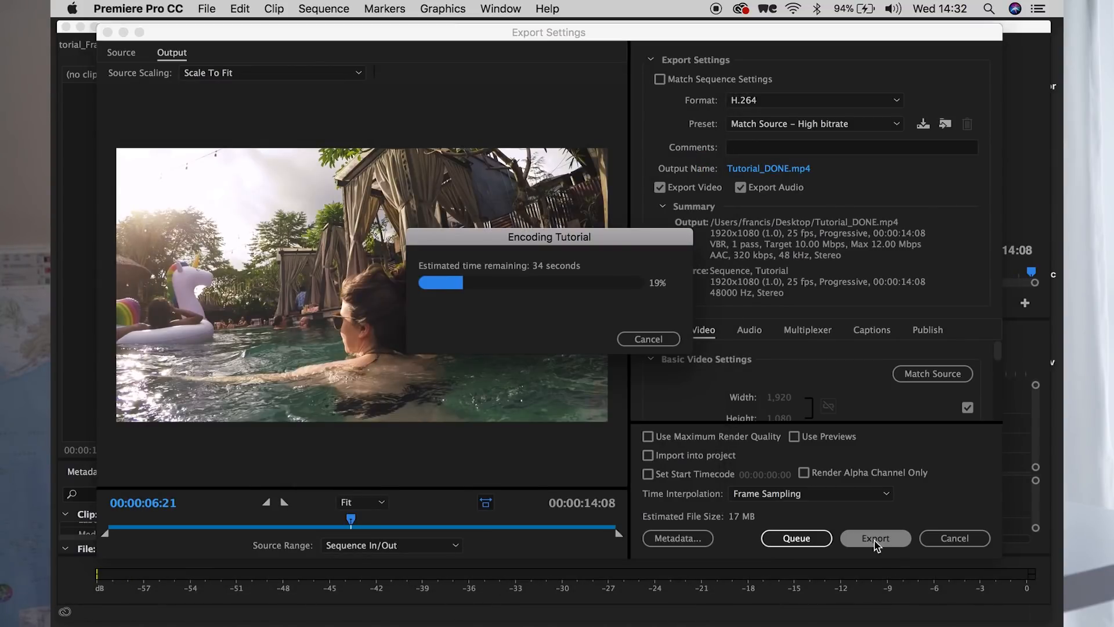